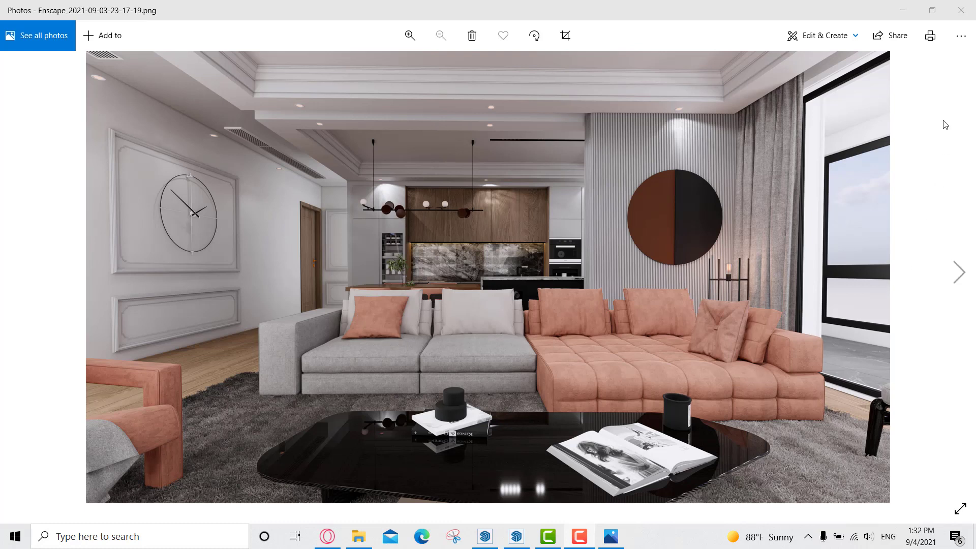
Step: Review the living room, kitchen, armchair and dining renders in the folder and play the armchair clip
left_click(961, 10)
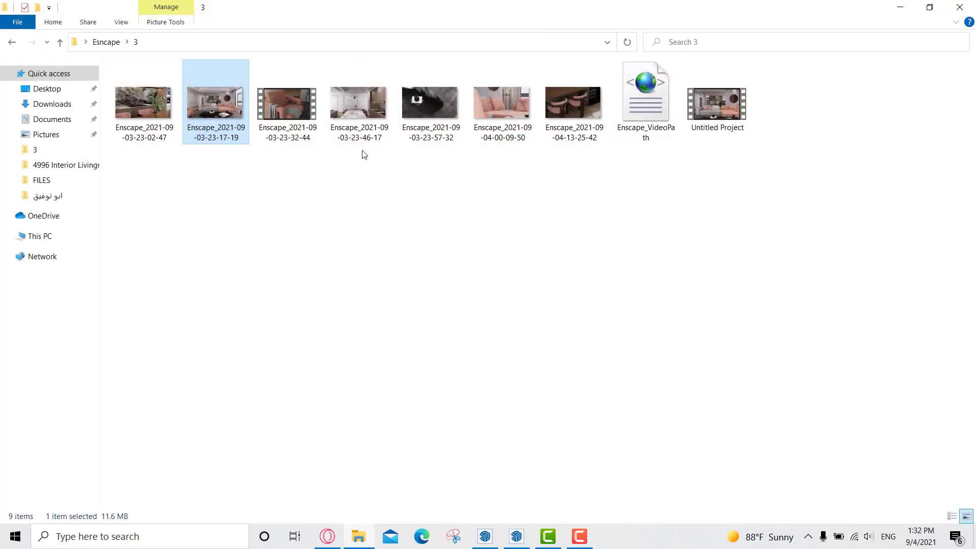
double_click(230, 115)
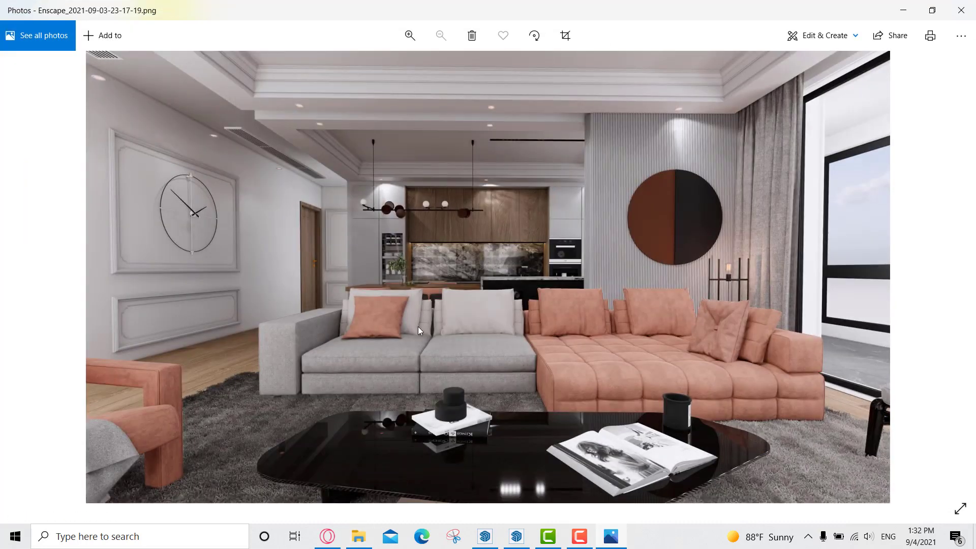
key("Left")
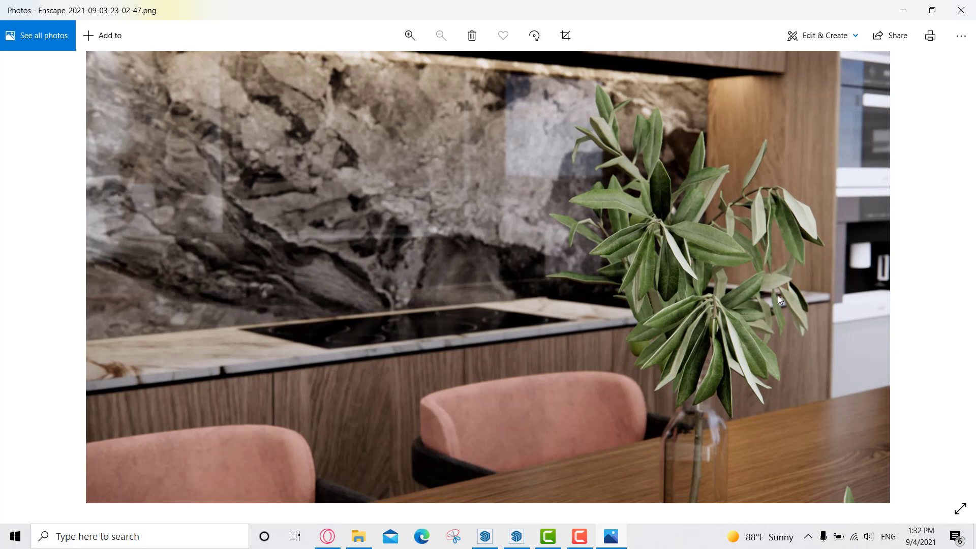
key("Right")
key("Right")
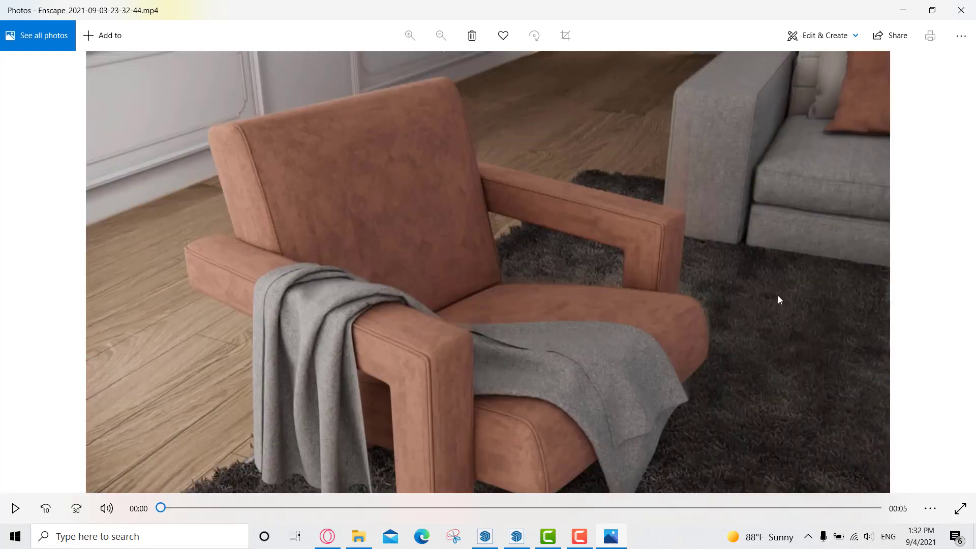
key("Right")
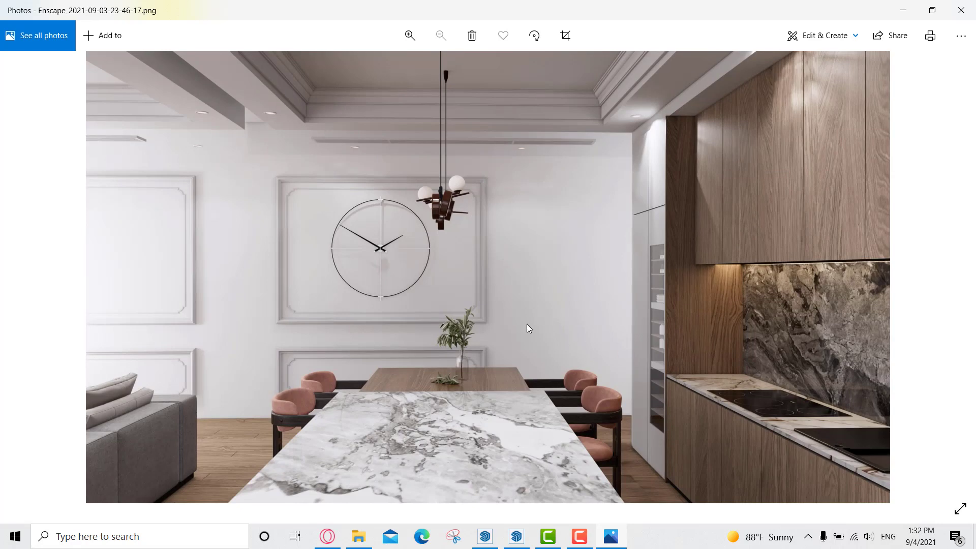
key("Left")
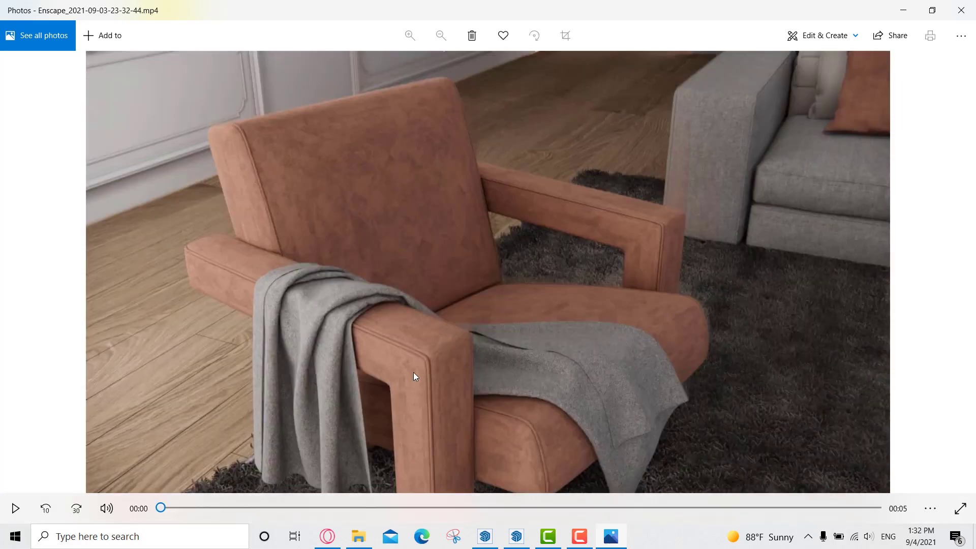
left_click(15, 508)
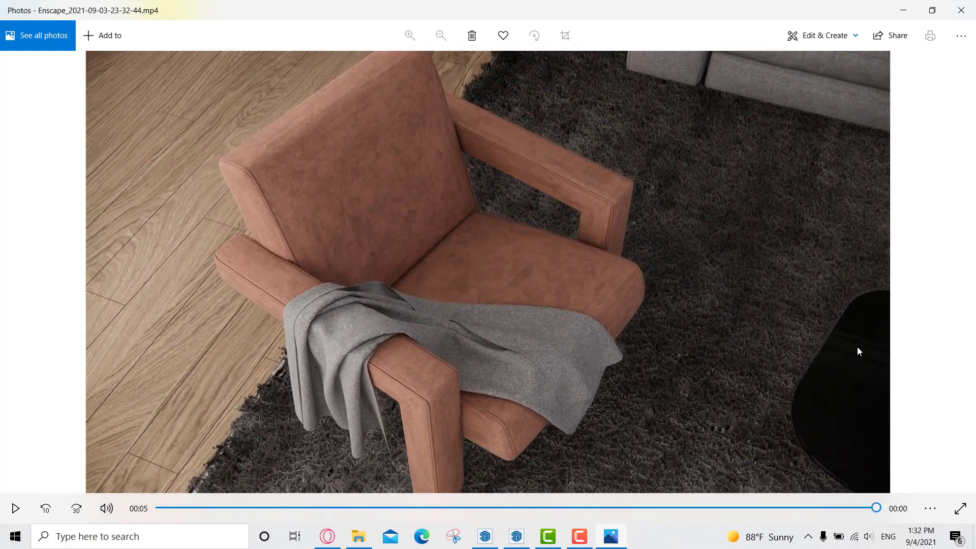
left_click(961, 10)
Step: View the dining area render, then examine the black coffee table render at a closer zoom
left_click(384, 117)
double_click(383, 117)
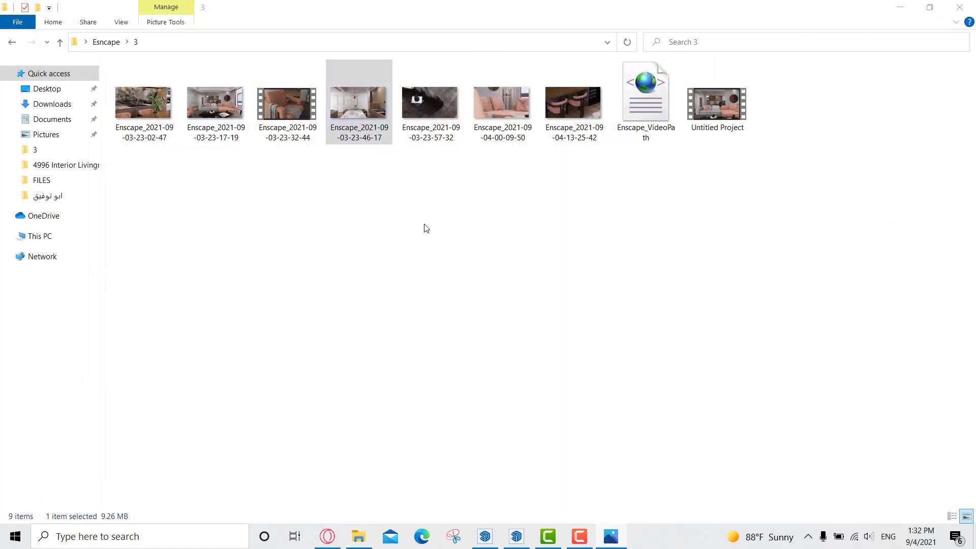
key("Right")
scroll(470, 350, "up", 4)
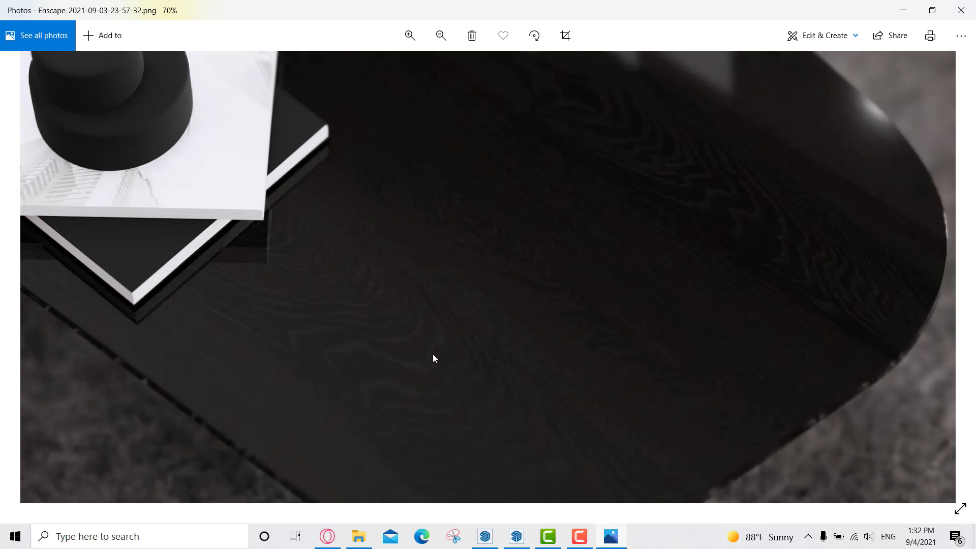
left_click(960, 10)
Step: Browse the sofa close-up, the dining chairs render and the Untitled Project video in the image viewer
double_click(515, 121)
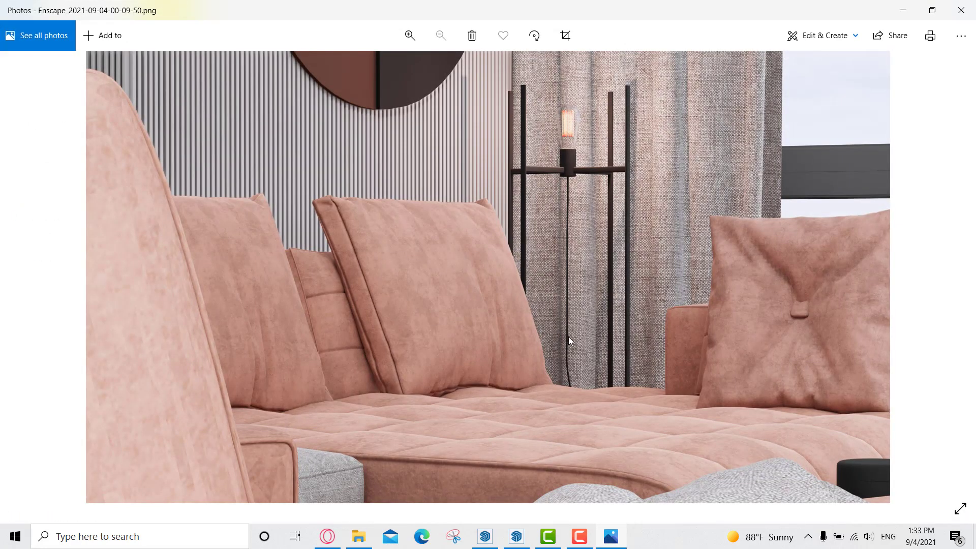
key("Right")
key("Right")
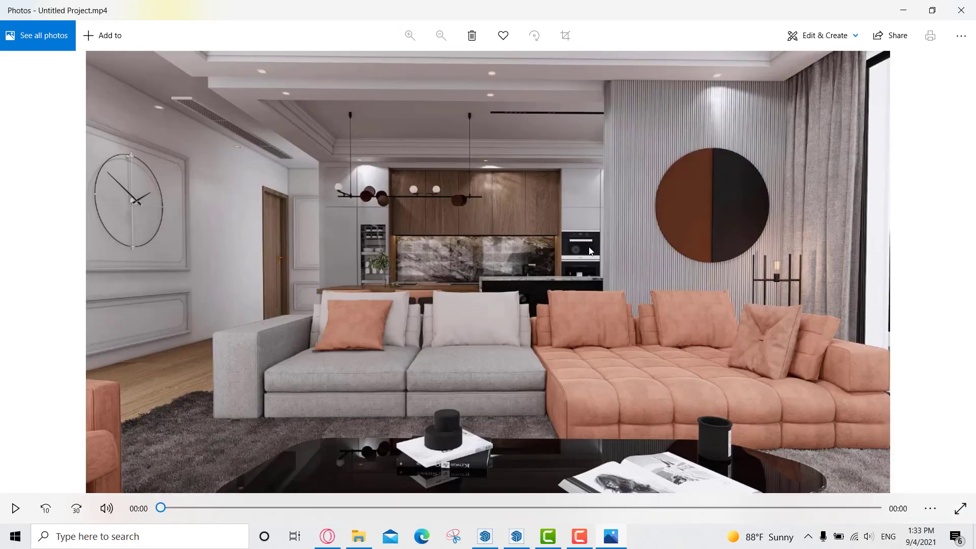
key("Left")
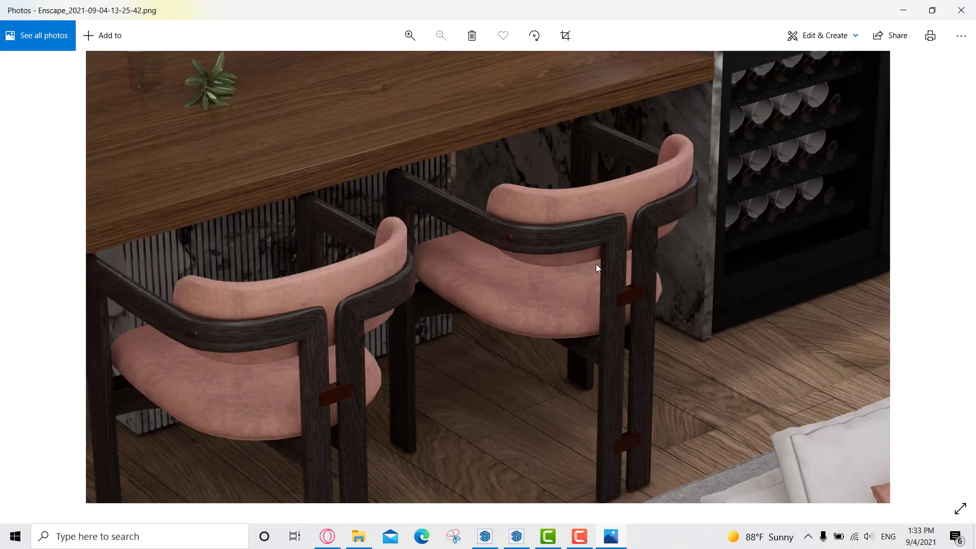
key("Left")
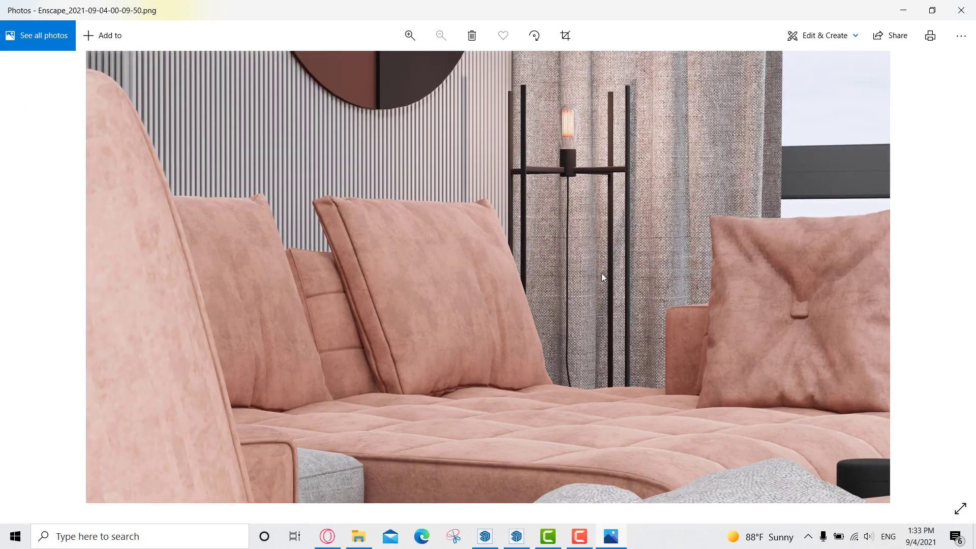
Step: Switch to the livingroom model in SketchUp and make Untagged the active tag
left_click(513, 538)
middle_click_drag(539, 298, 496, 277)
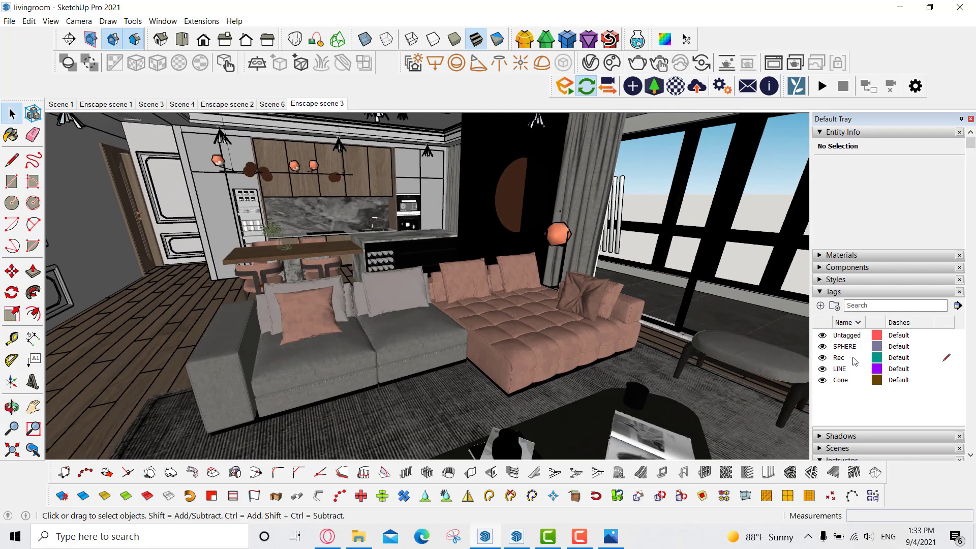
left_click(857, 336)
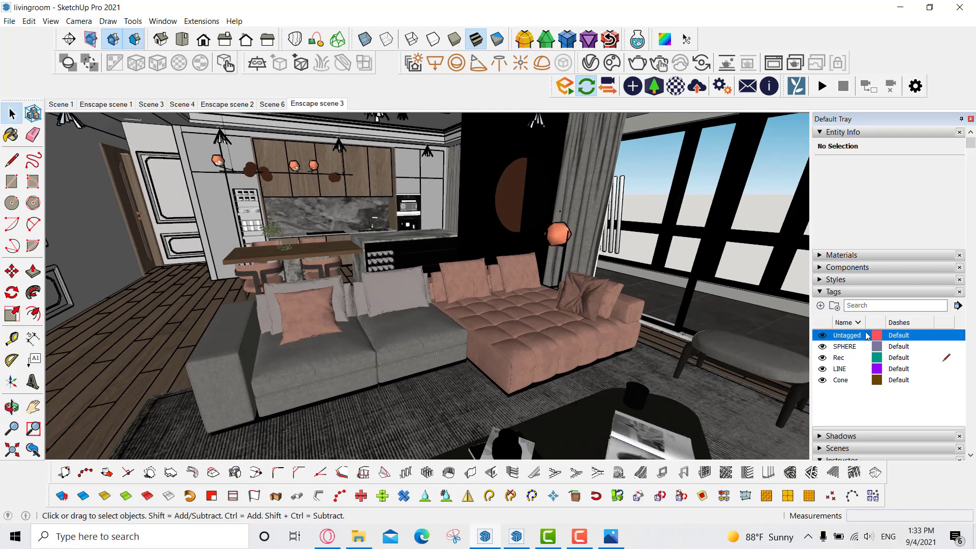
Step: Hide the SPHERE, Rec, LINE and Cone tags in the living room model
left_click(826, 348)
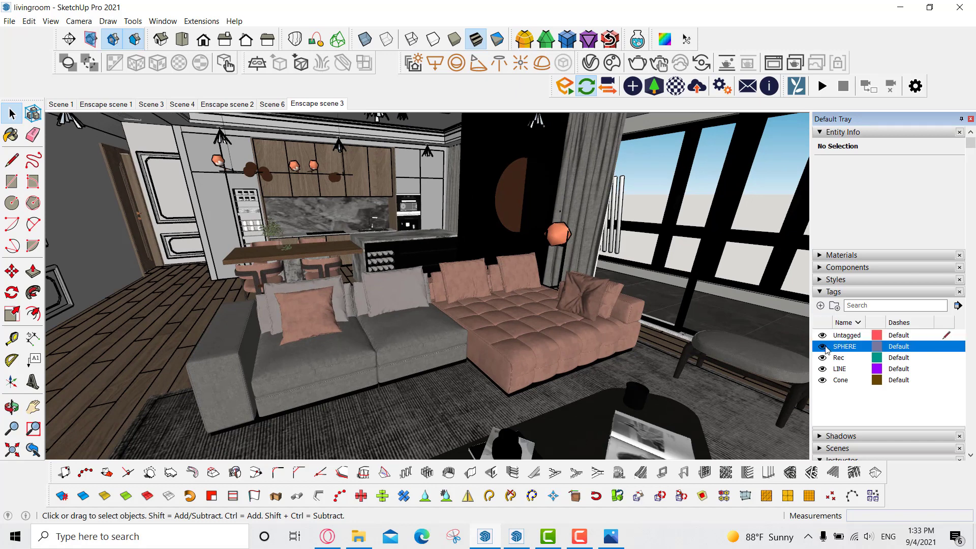
left_click(822, 347)
left_click(824, 346)
left_click(824, 358)
left_click(823, 368)
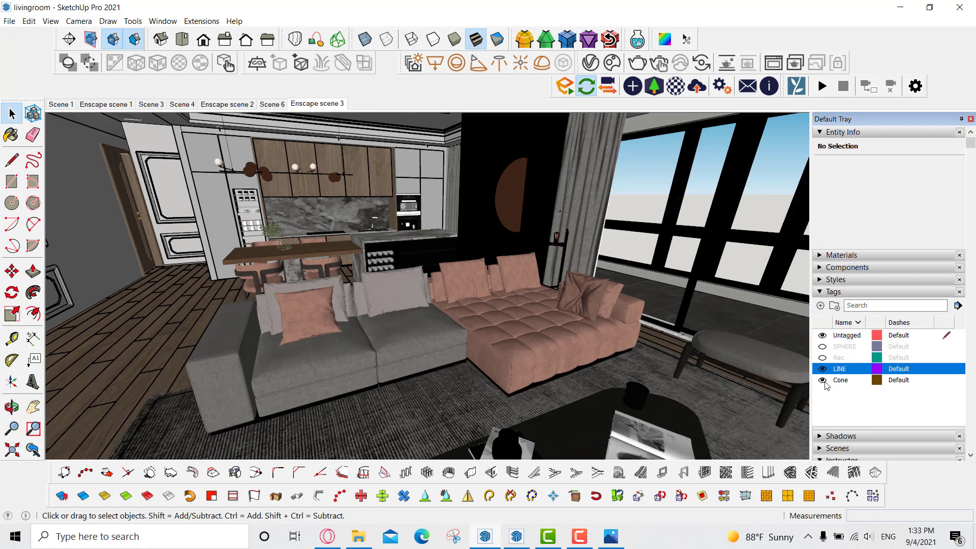
left_click(822, 379)
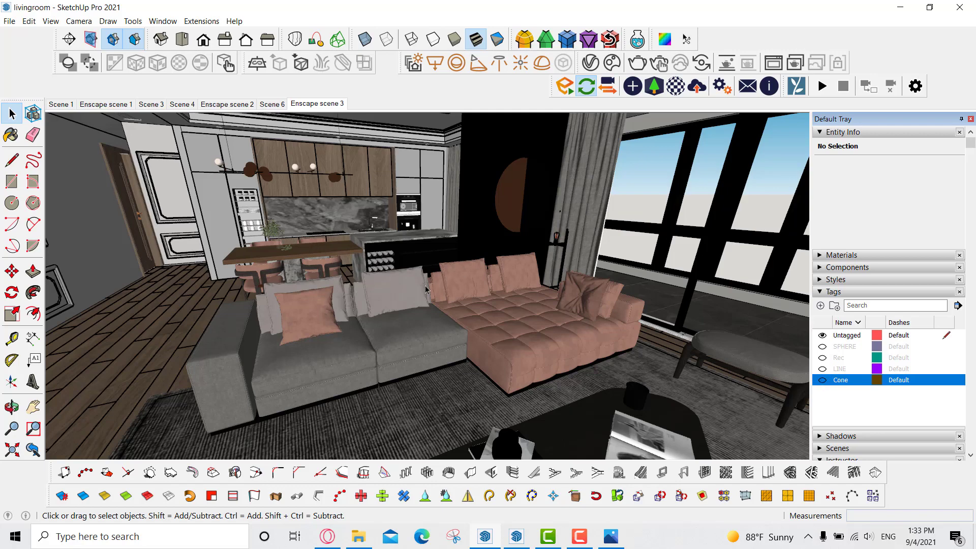
Step: Inspect the living room in SketchUp, then switch to the Enscape render window and examine its lighting around the sofa
middle_click_drag(367, 258, 467, 249)
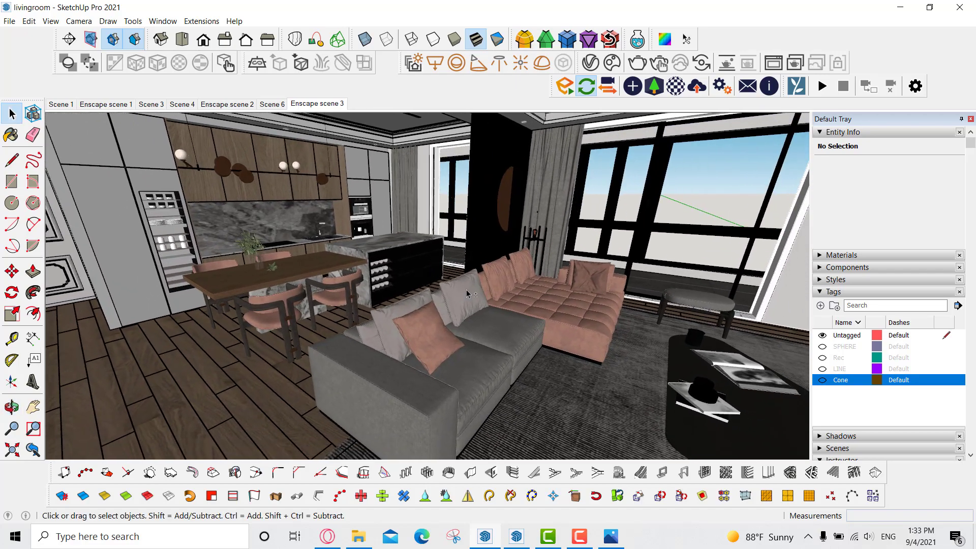
middle_click_drag(470, 293, 473, 273, "shift")
left_click(517, 531)
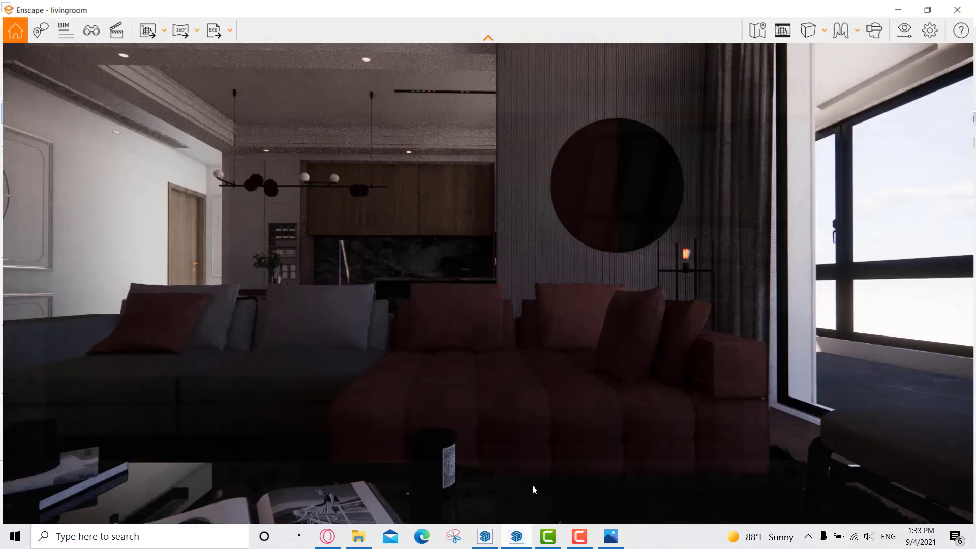
left_click_drag(422, 261, 488, 254)
key("w")
key("s")
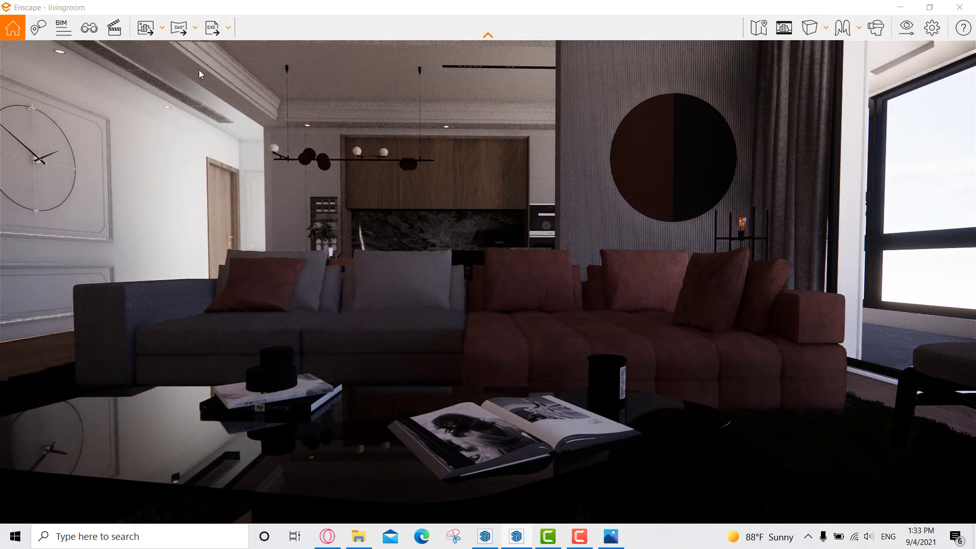
Step: Open Enscape's saved views and show Enscape scene 2 in the render window
left_click(89, 27)
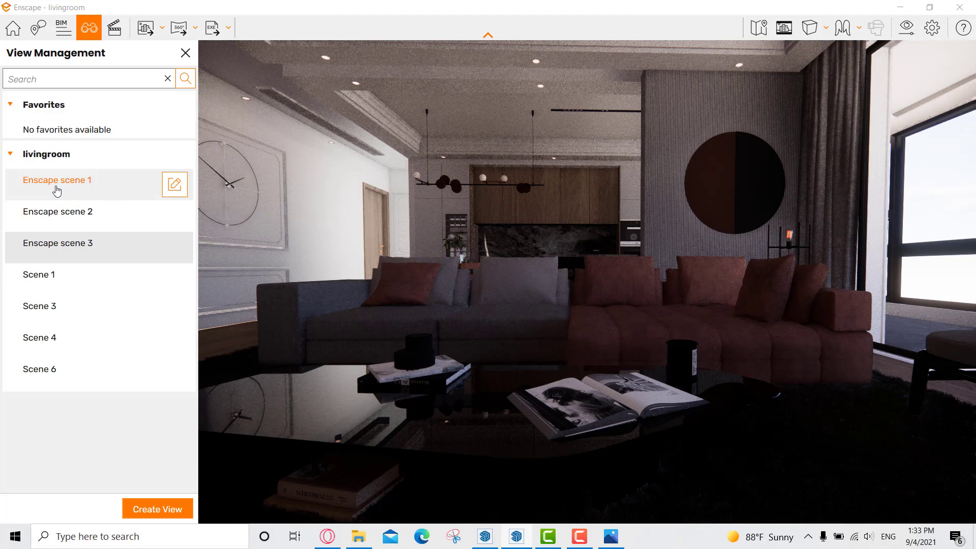
left_click(103, 188)
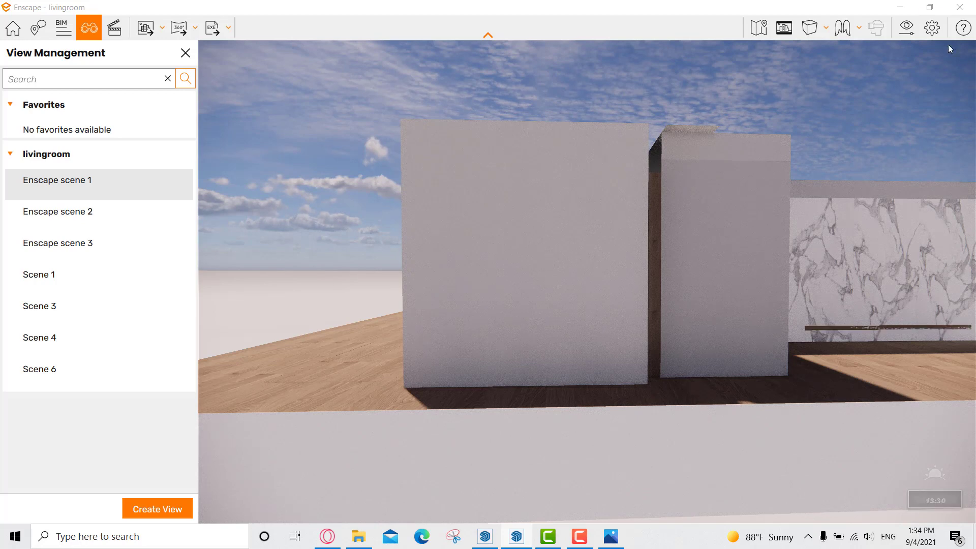
left_click(66, 243)
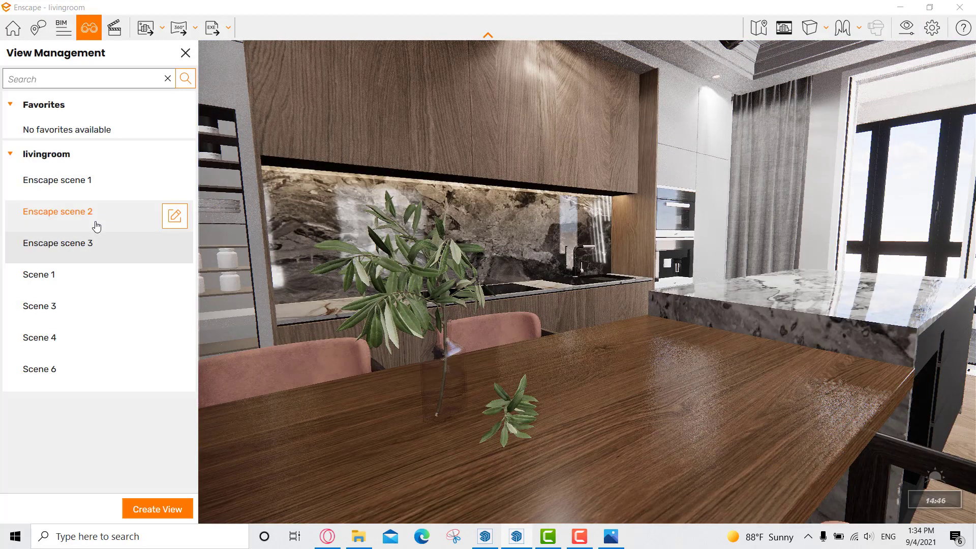
left_click(96, 219)
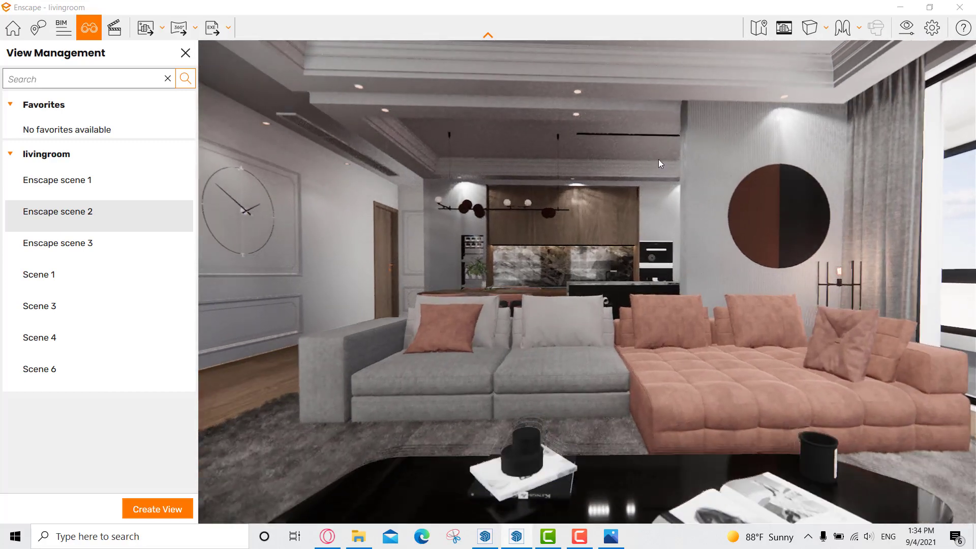
left_click(928, 7)
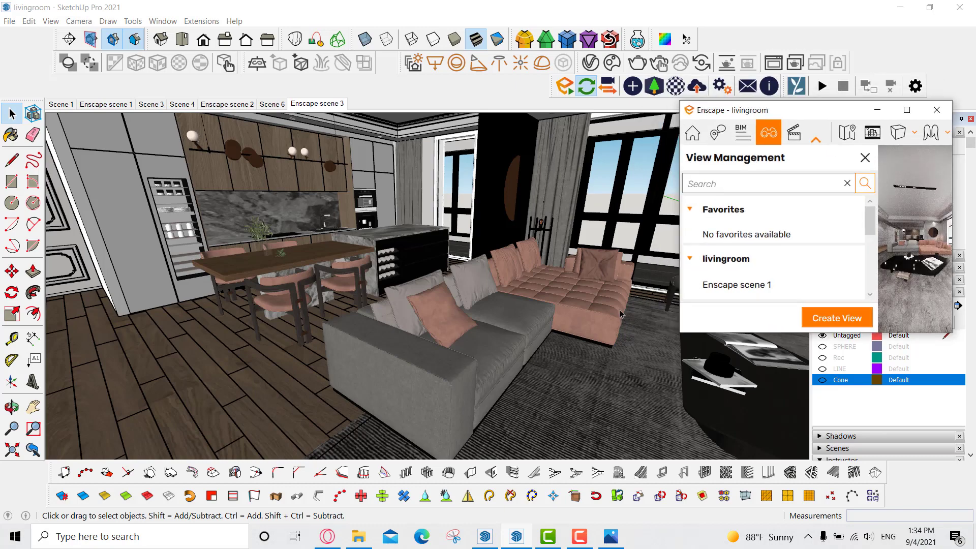
left_click(919, 110)
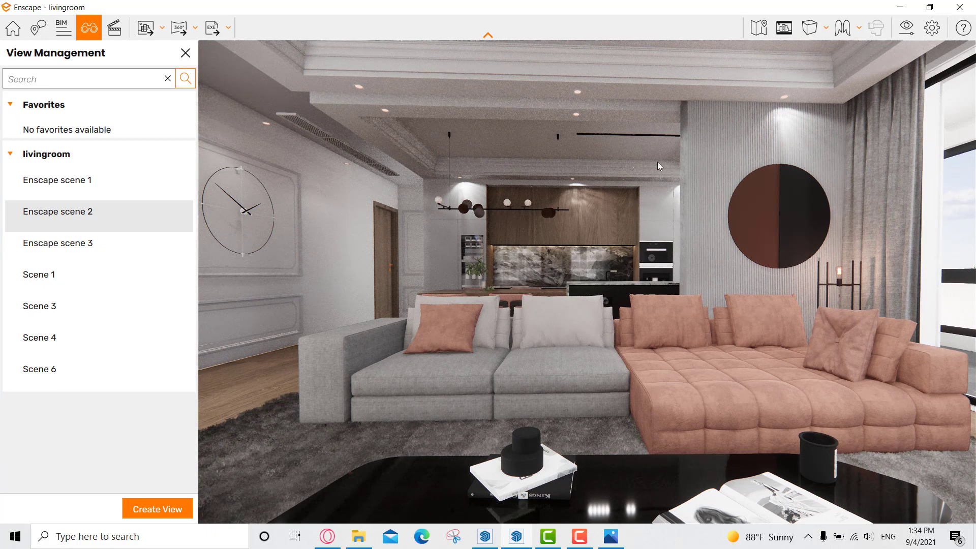
Step: Return to the SketchUp model, face the ceiling and kitchen area, and open the Enscape Objects dialog
left_click(929, 7)
middle_click_drag(403, 282, 425, 290)
middle_click_drag(513, 328, 508, 152)
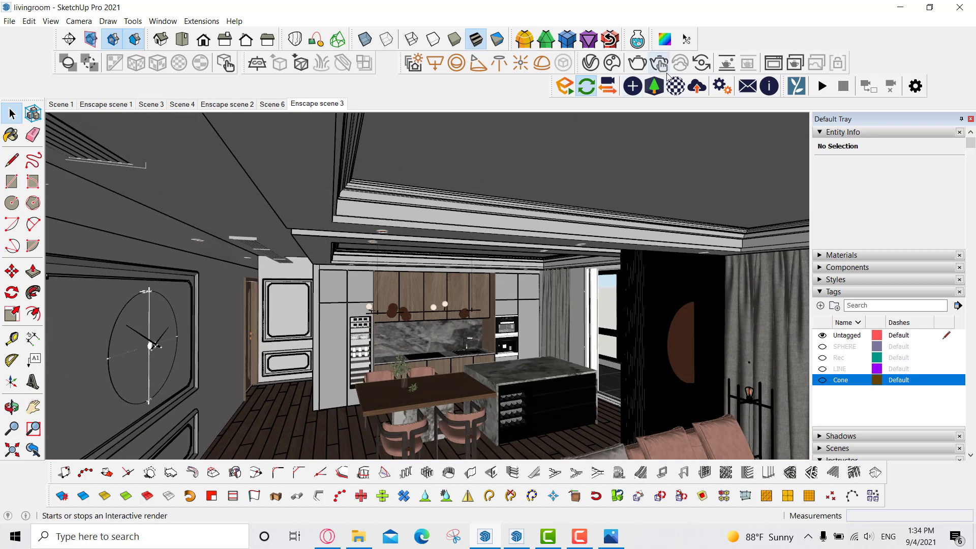
left_click(632, 87)
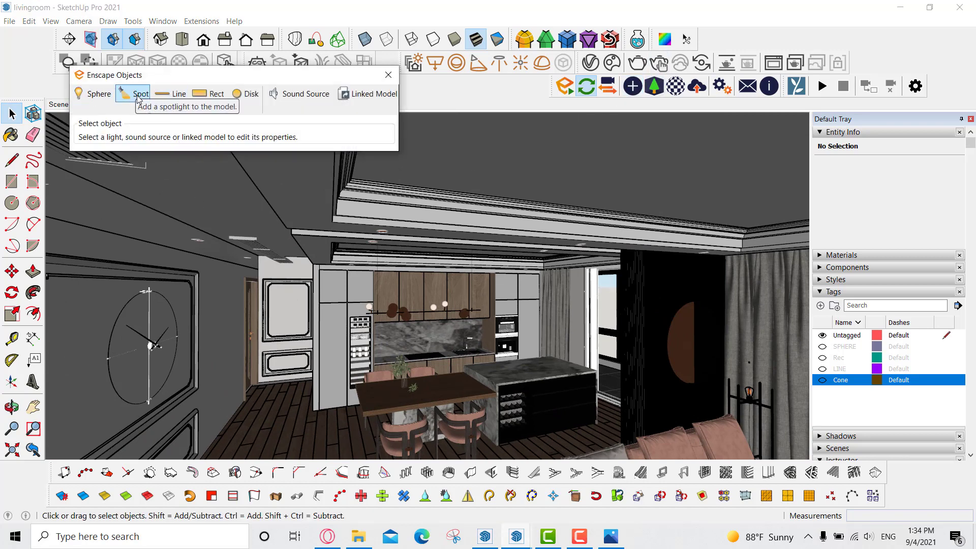
Step: Open the recessed ceiling downlight's circle component for editing and select its round face
scroll(374, 229, "up", 5)
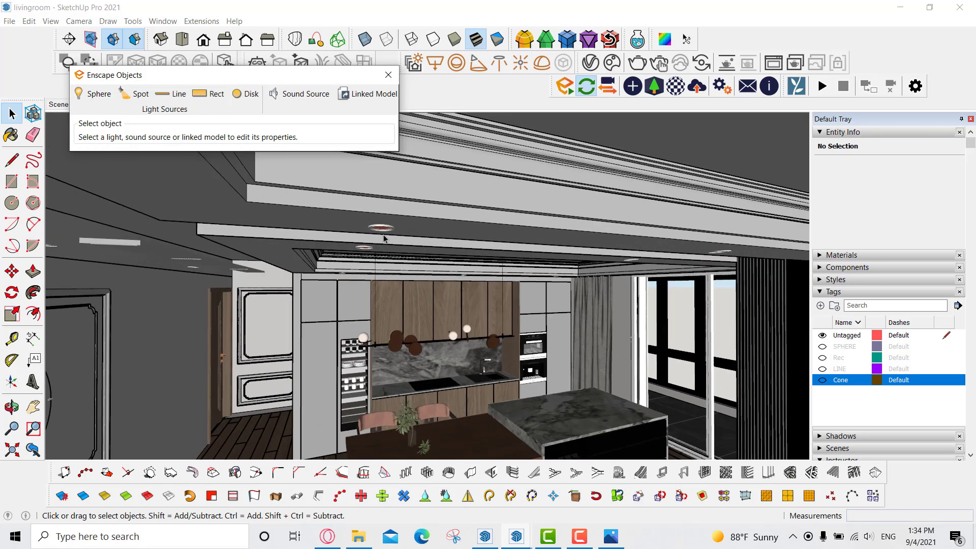
scroll(375, 228, "up", 6)
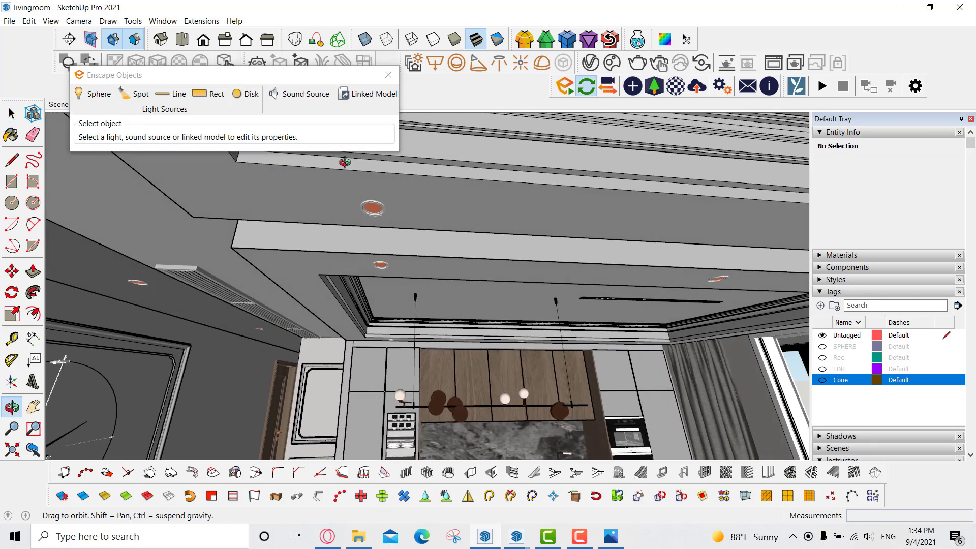
left_click(371, 215)
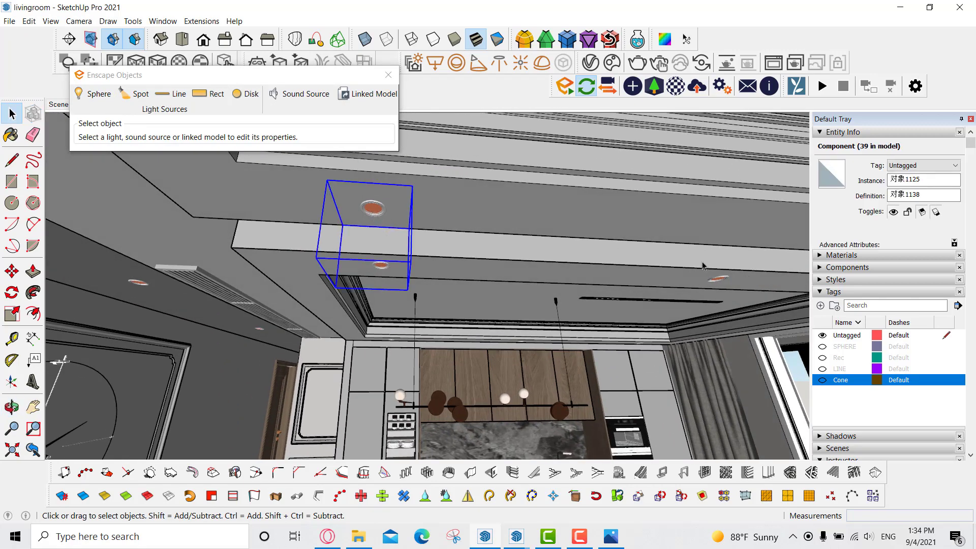
left_click(728, 282)
scroll(660, 274, "up", 5)
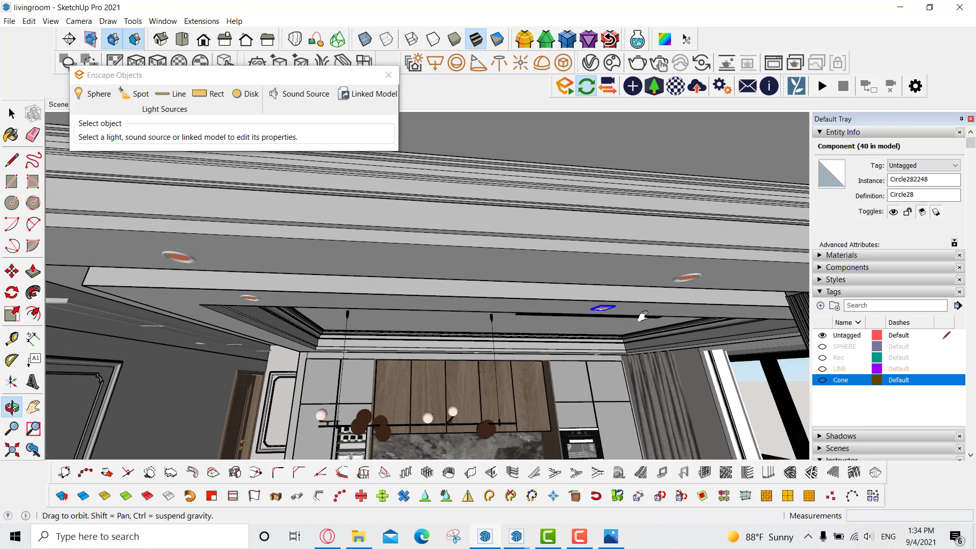
double_click(593, 260)
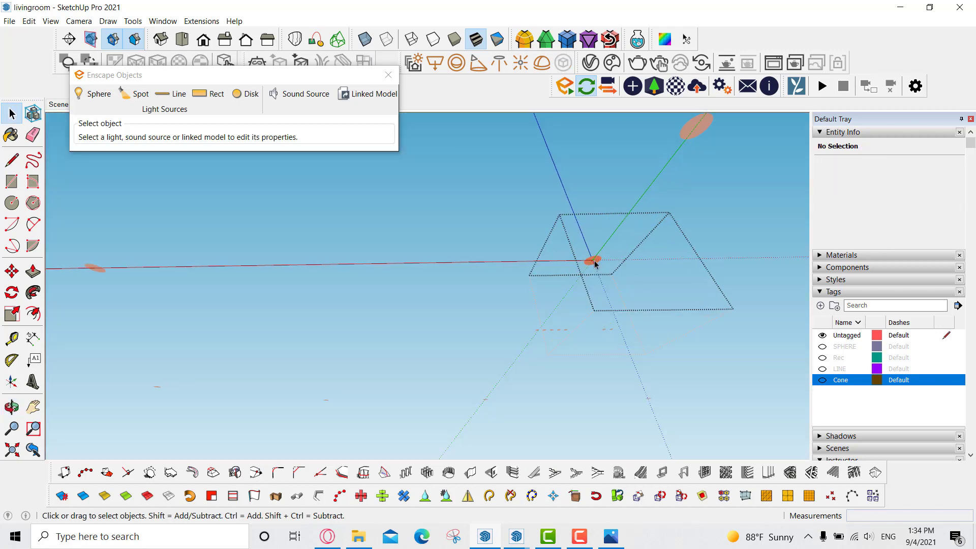
left_click(592, 260)
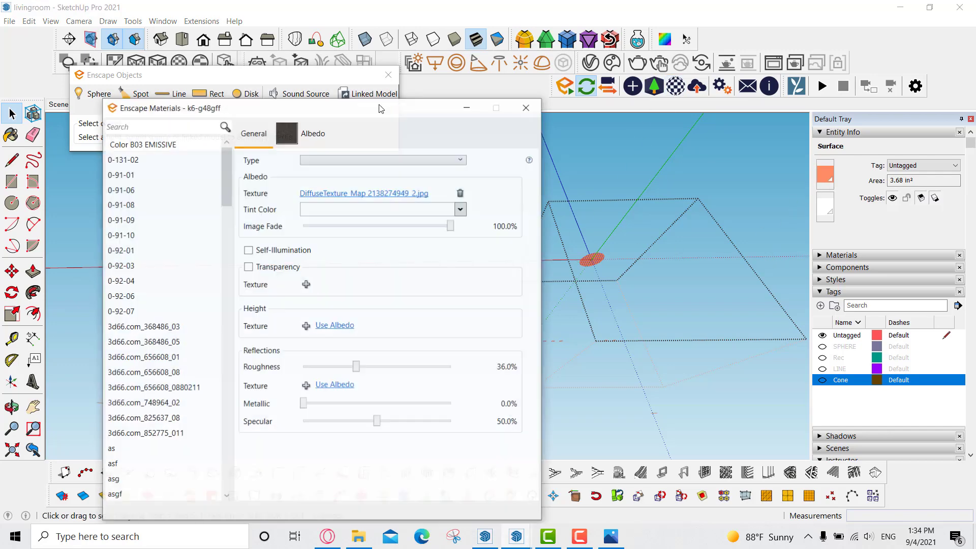
Step: Sample the downlight's round face material, examine its self-illumination settings in the Enscape Materials dialog, and close that dialog
left_click_drag(377, 104, 244, 122)
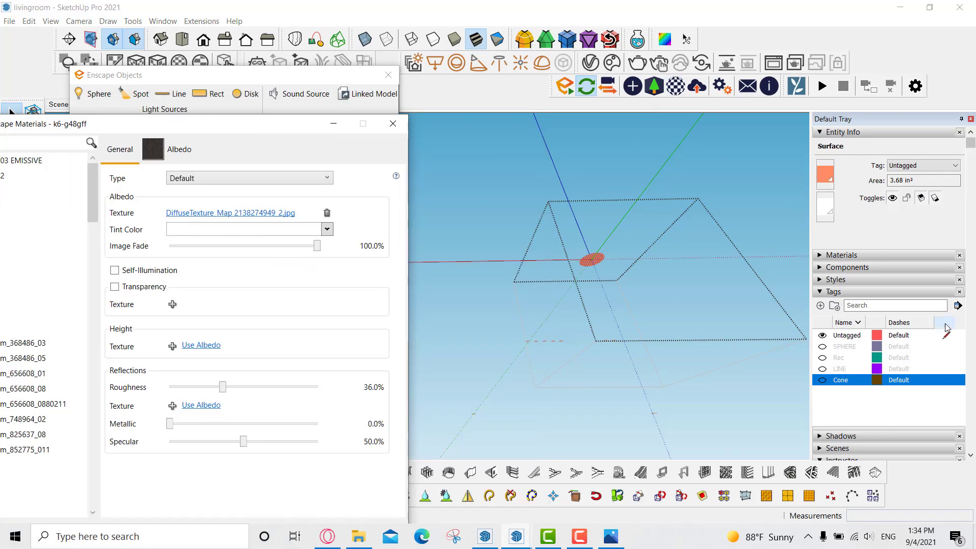
left_click(923, 255)
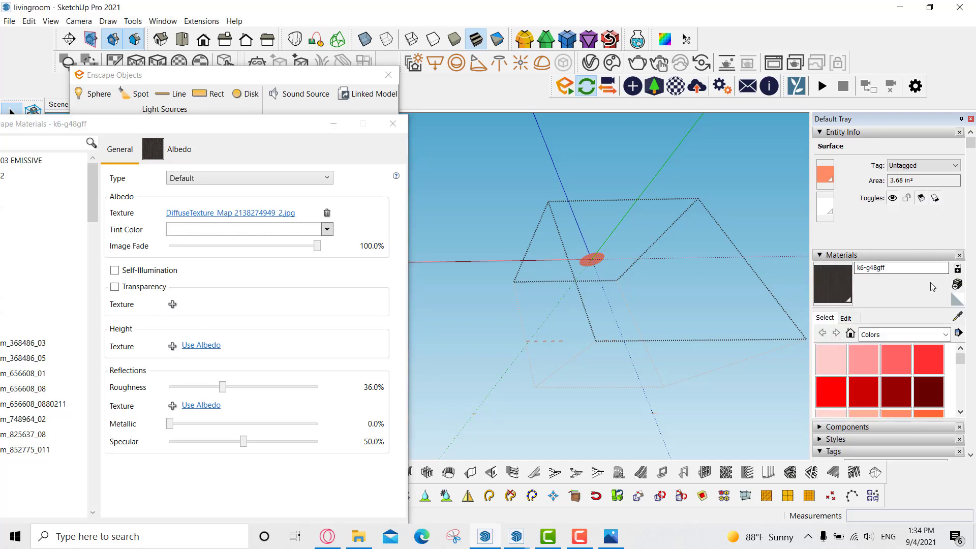
left_click(956, 317)
left_click(598, 256, "alt")
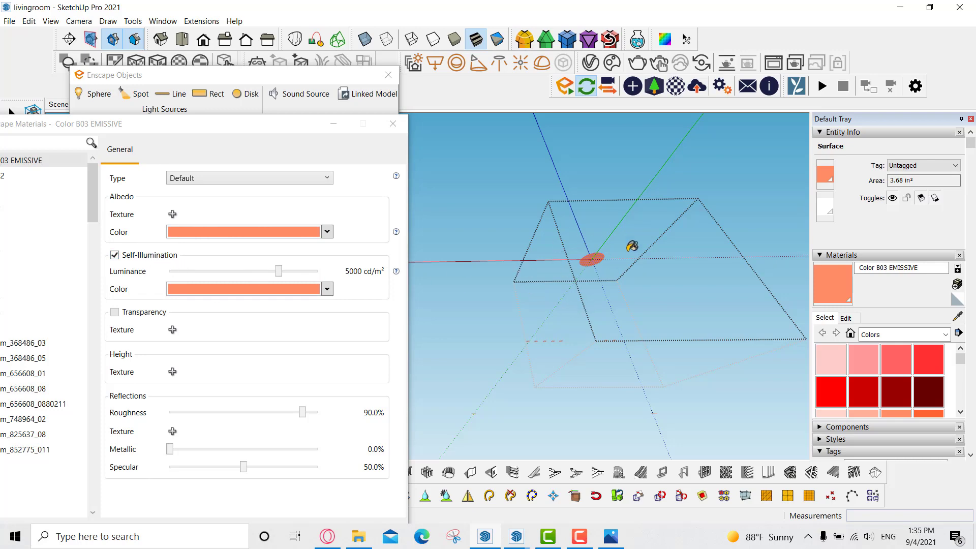
left_click(388, 121)
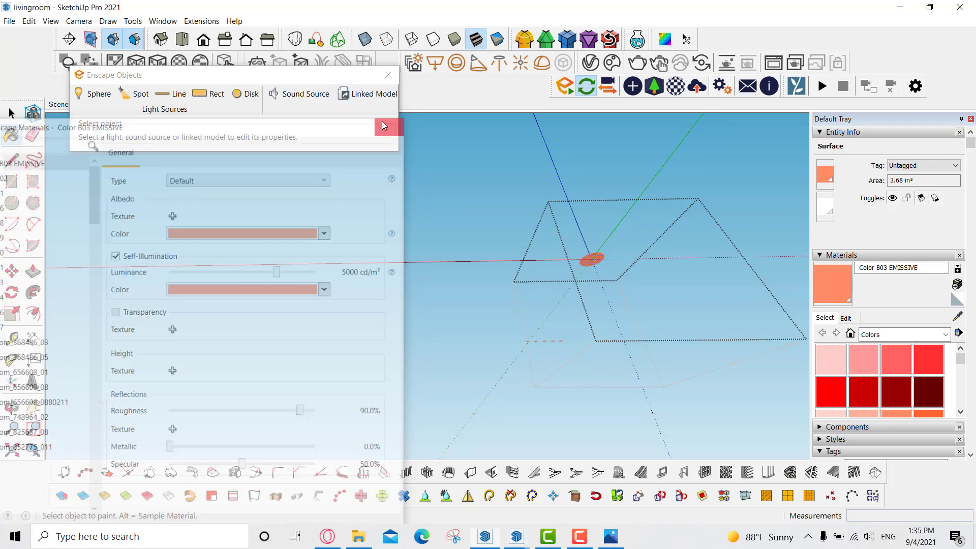
Step: Place an Enscape spot light facing down just below the downlight's round face, and switch to the Enscape render window to view the ceiling downlights
left_click(153, 98)
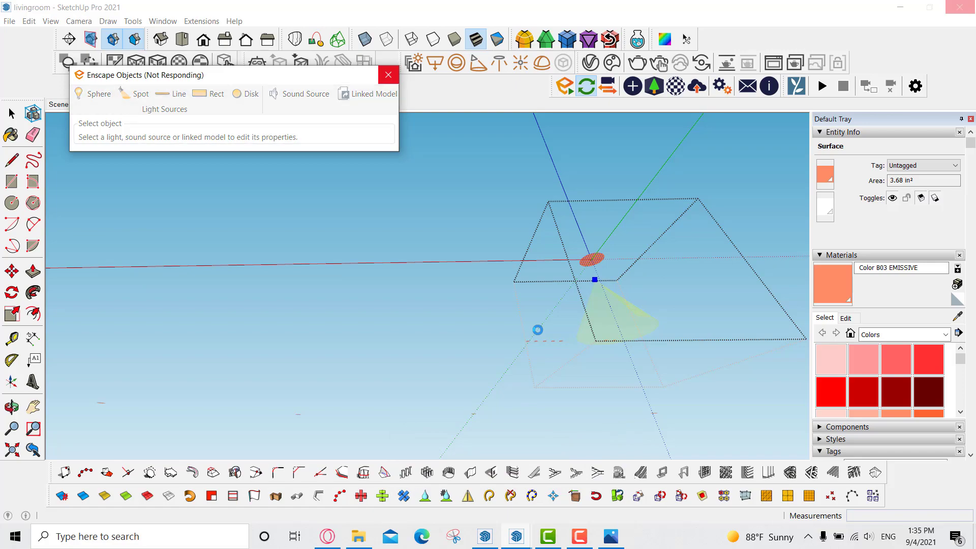
mouse_move(521, 539)
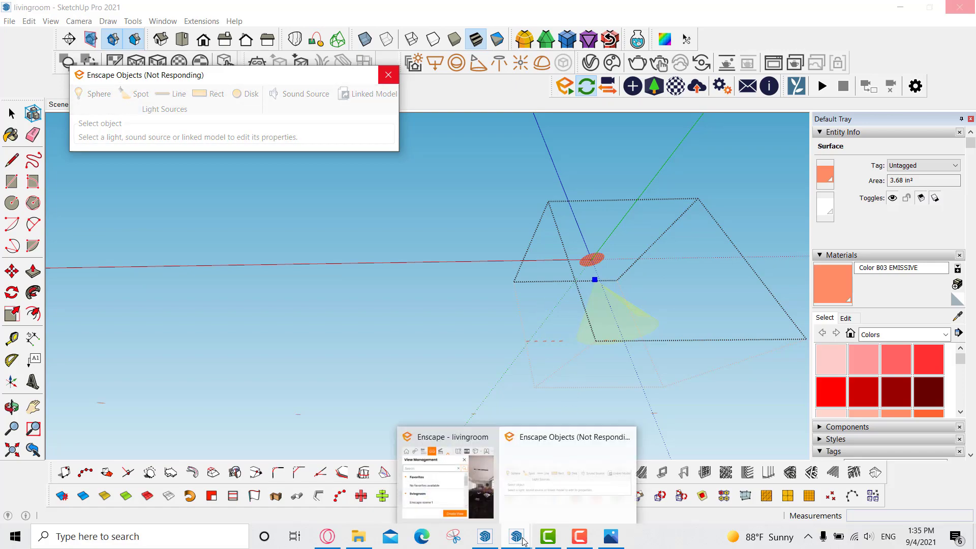
left_click(490, 464)
left_click(906, 110)
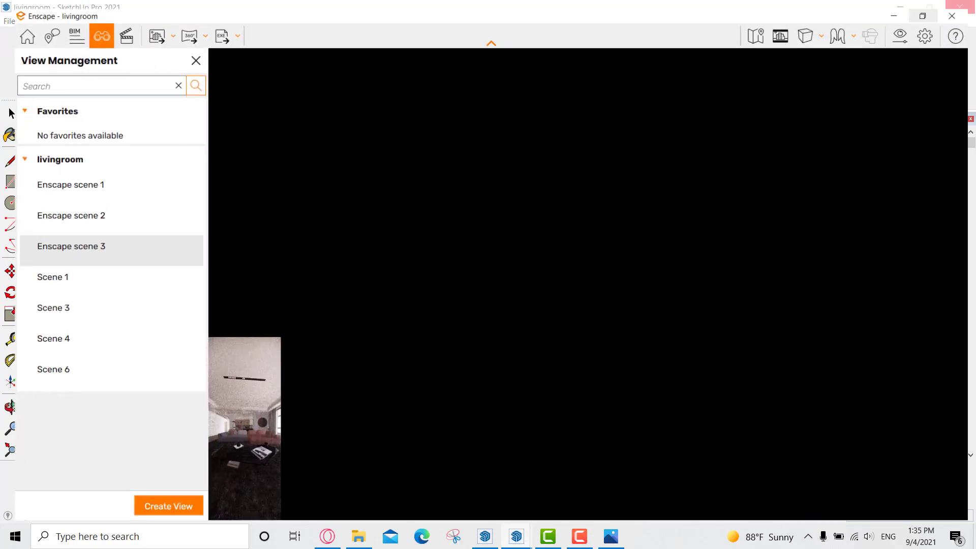
key("w")
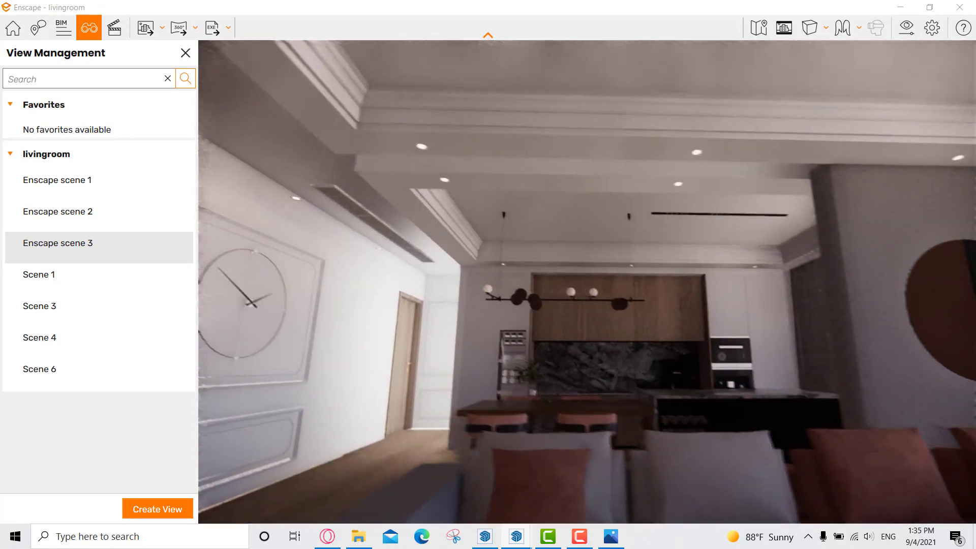
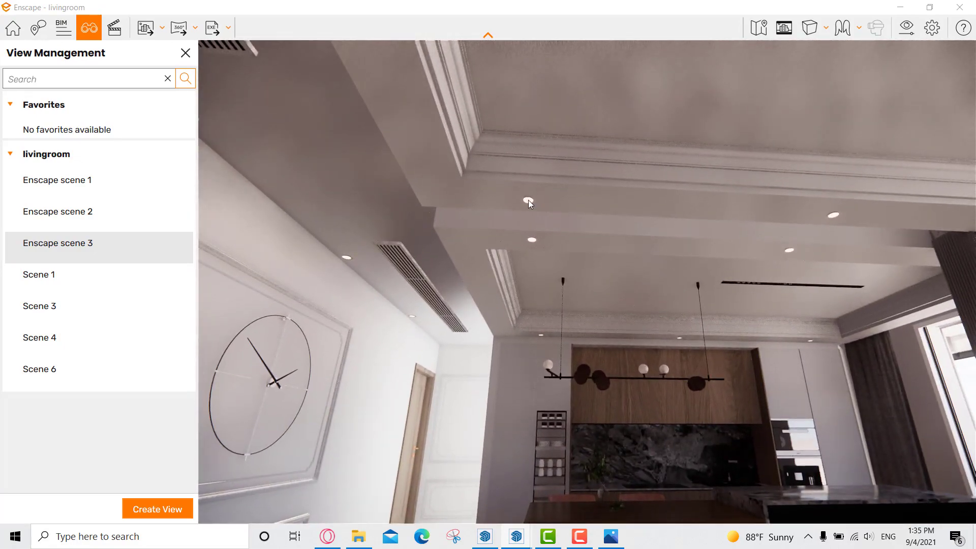
Step: Examine the ceiling downlights in the Enscape render and move through the room to the floor lamp's glowing bulb
double_click(528, 200)
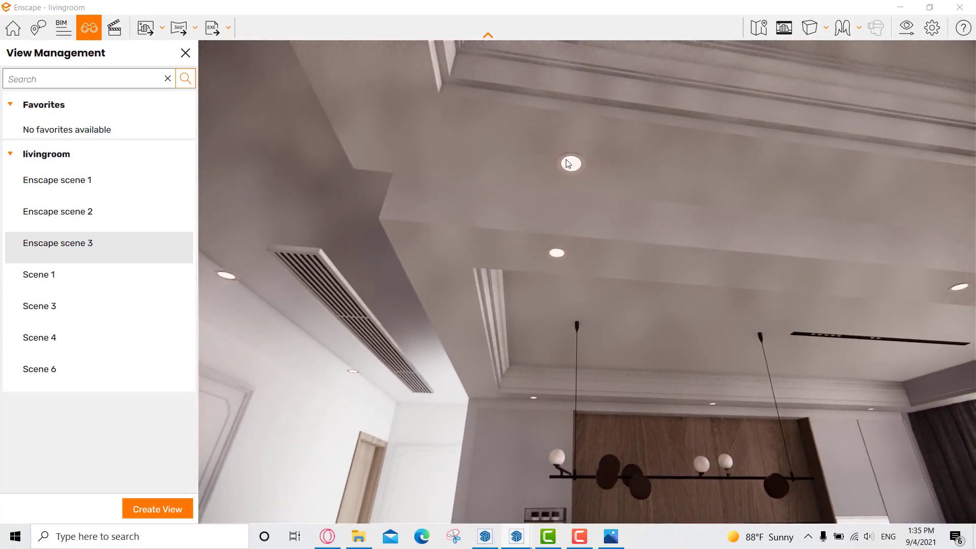
left_click_drag(568, 307, 662, 267)
key("w")
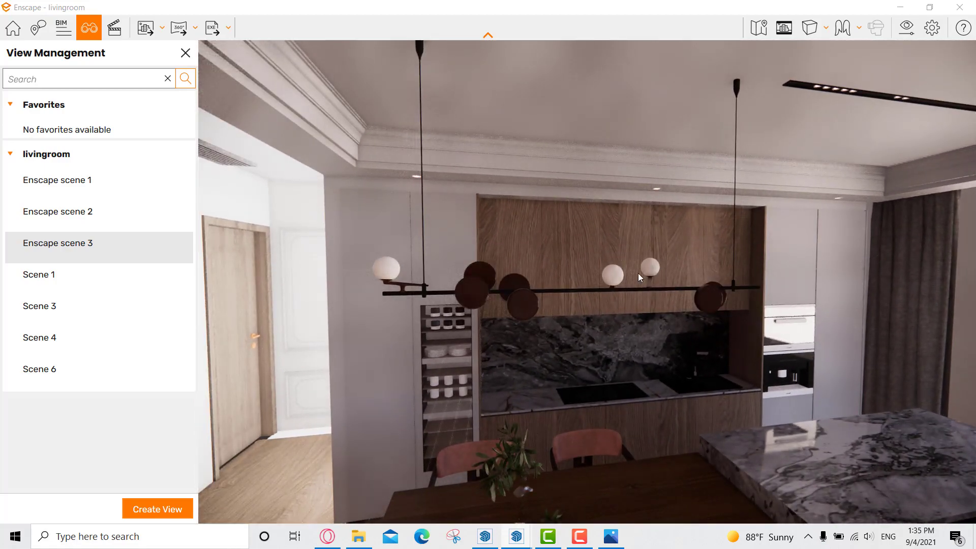
key("d")
left_click_drag(618, 306, 517, 209)
key("w")
key("w")
key("w")
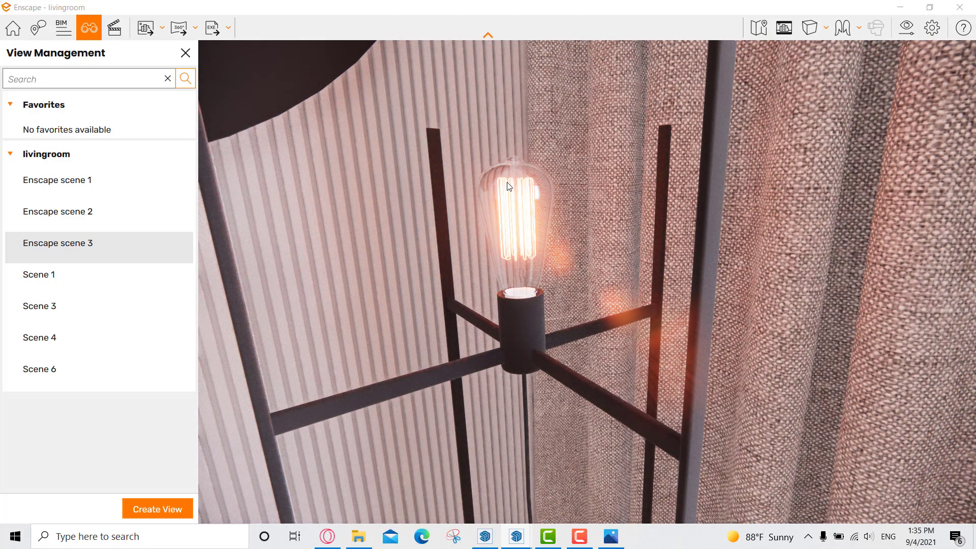
left_click_drag(557, 258, 553, 265)
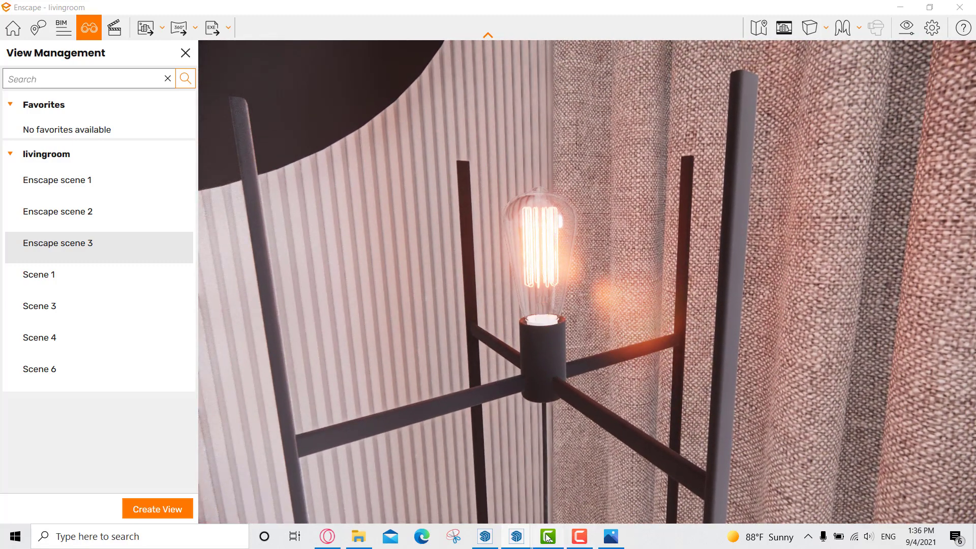
Step: Shrink the Enscape render window and return to the SketchUp model, facing the floor lamp beside the curtain
mouse_move(515, 536)
mouse_move(495, 506)
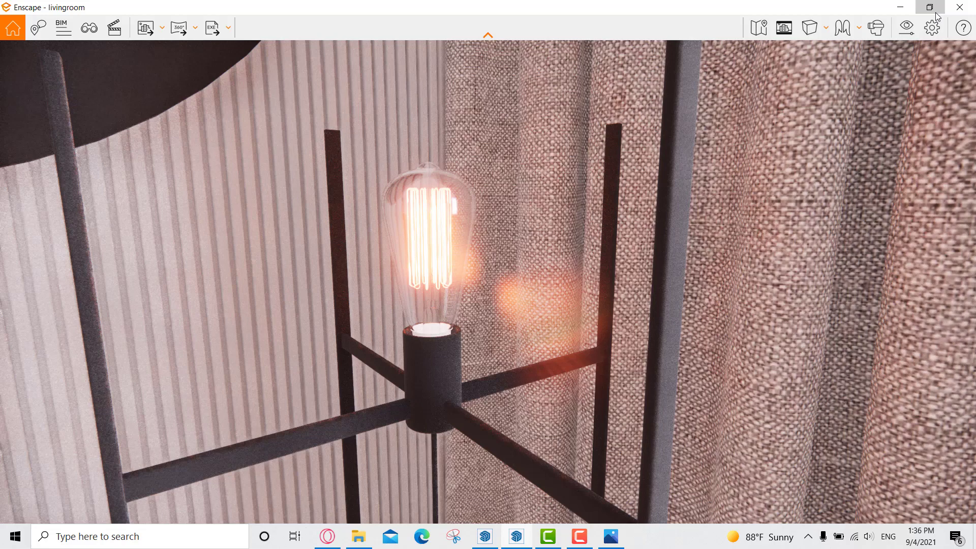
left_click(929, 7)
left_click_drag(577, 304, 530, 291)
left_click(12, 112)
left_click(435, 331)
mouse_move(626, 373)
middle_mouse_down()
mouse_move(555, 329)
mouse_move(405, 279)
mouse_move(507, 418)
mouse_move(447, 350)
middle_mouse_up()
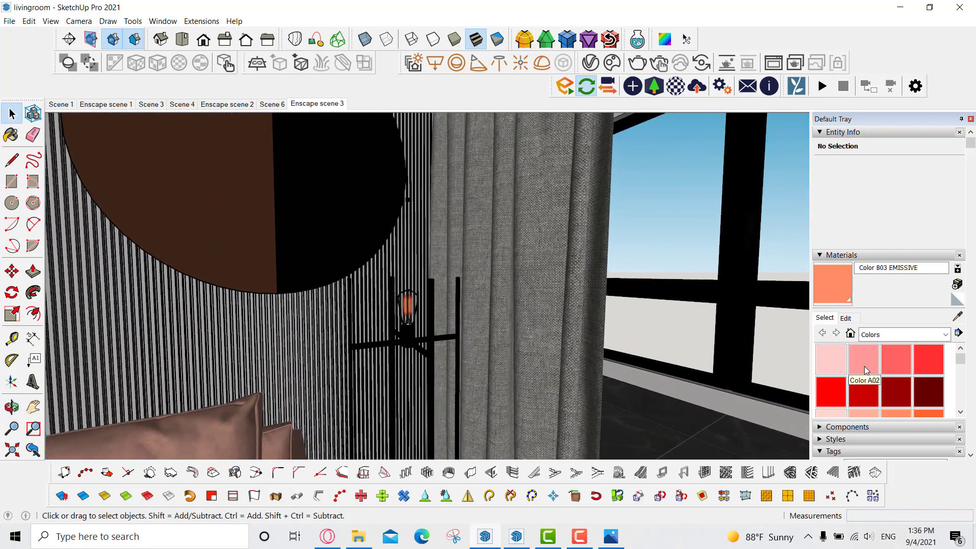
Step: Make the SPHERE, Rec, LINE and Cone tags visible to show the Enscape light objects in the model
left_click(828, 255)
left_click(821, 346)
left_click(821, 357)
left_click(843, 346)
left_click(838, 357)
left_click(839, 369)
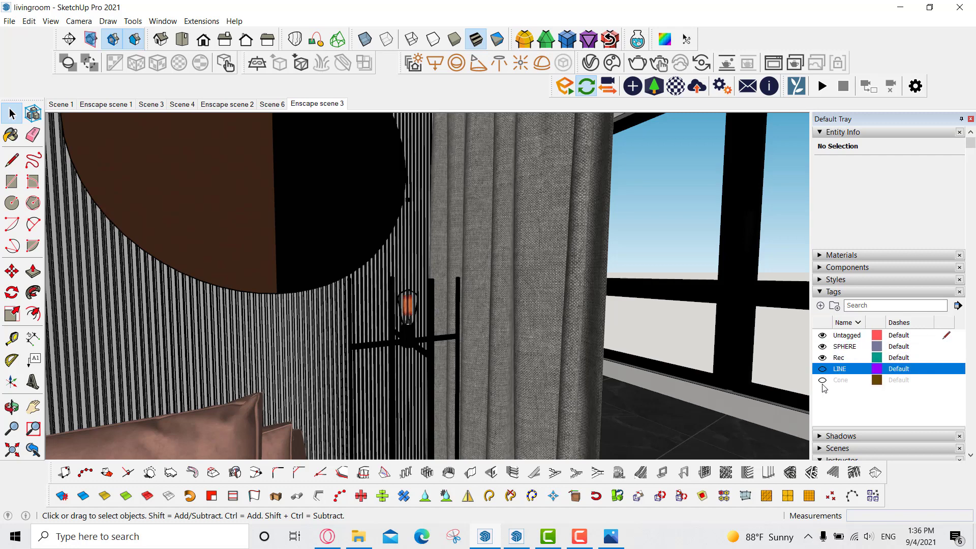
left_click(822, 380)
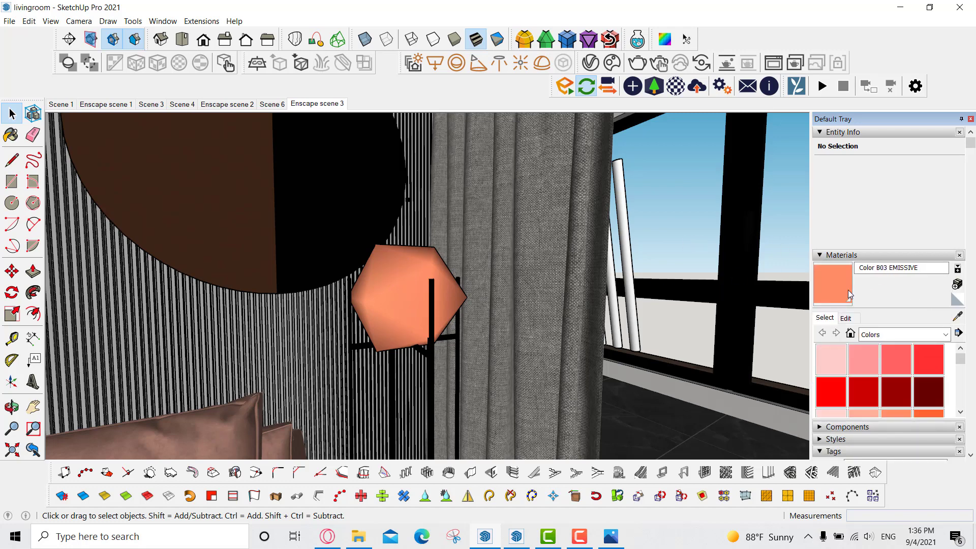
Step: Examine the self-illumination settings of the Color B03 EMISSIVE material in the Enscape Materials dialog, and close the dialog
left_click(957, 316)
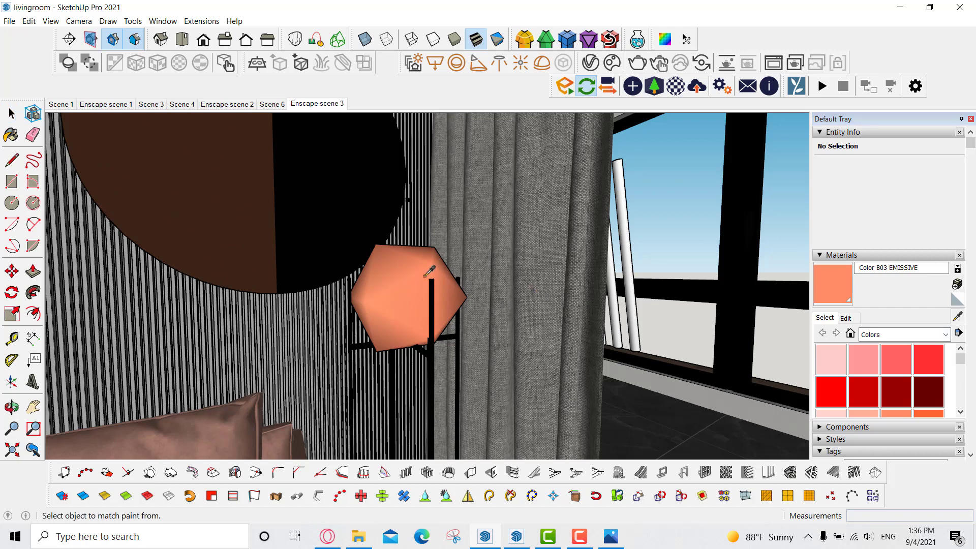
key("b")
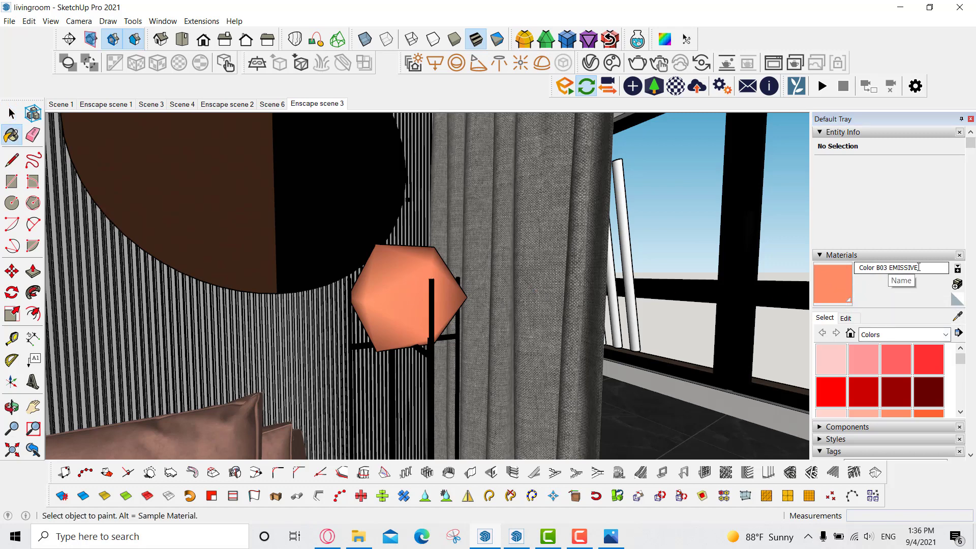
left_click_drag(918, 267, 890, 271)
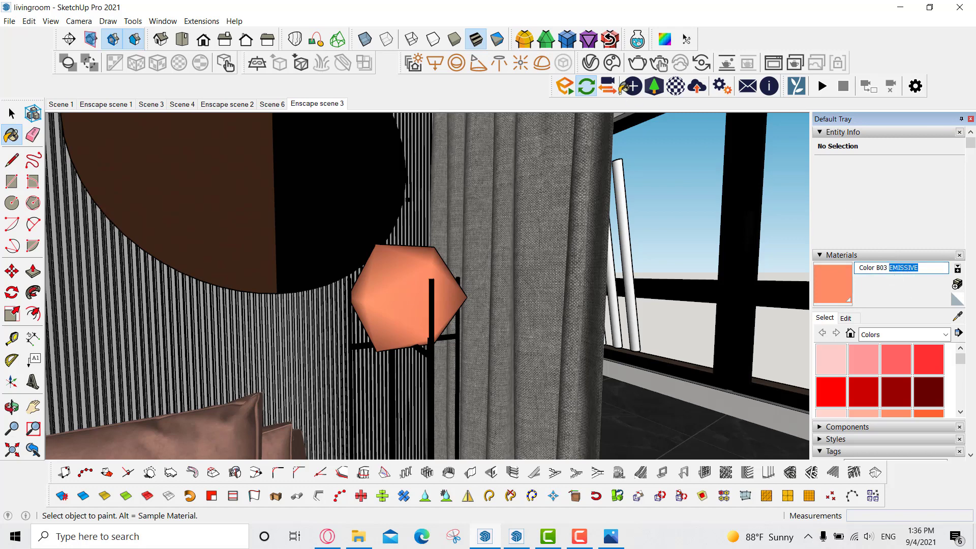
left_click(675, 87)
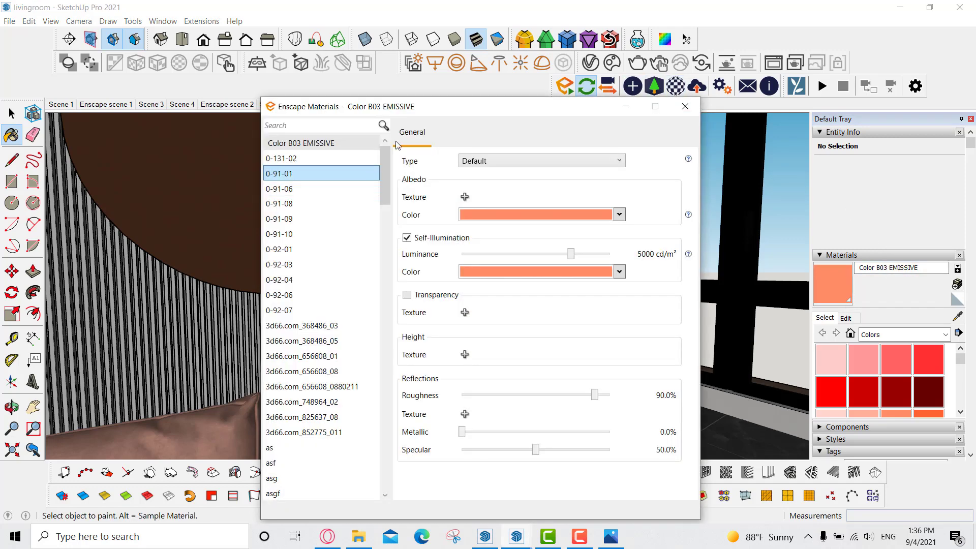
left_click_drag(431, 112, 187, 105)
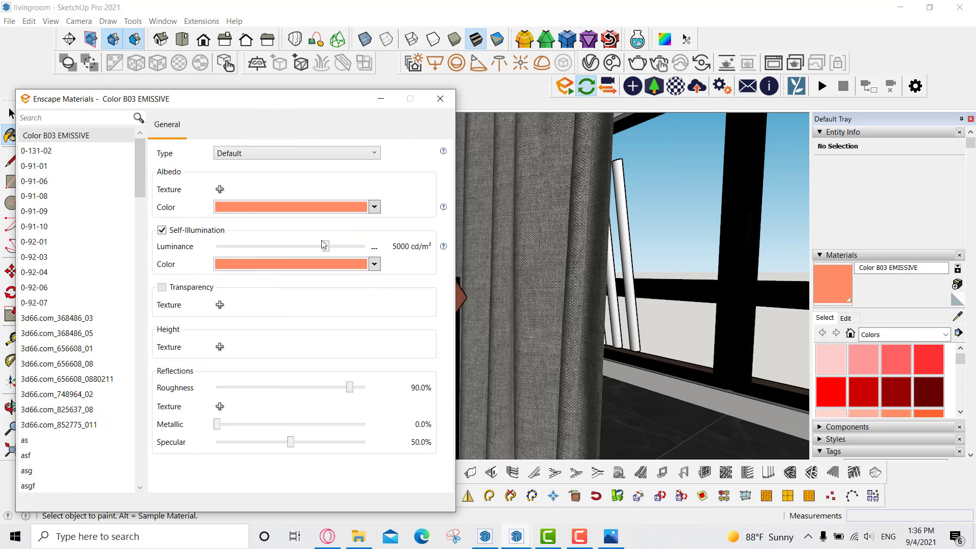
left_click(439, 100)
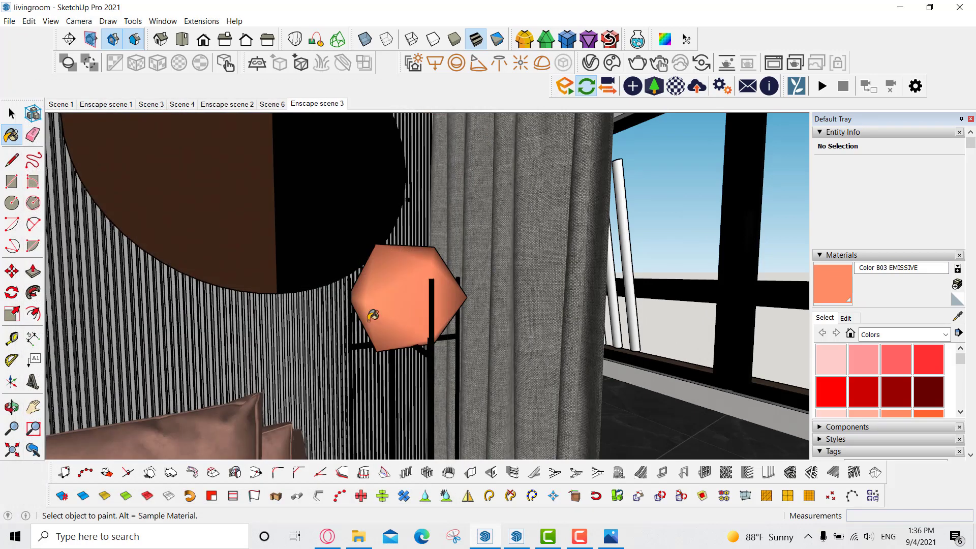
Step: Select the downlight component above the wooden kitchen cabinets and open the Enscape Objects dialog
key("space")
middle_click_drag(254, 309, 329, 298, "shift")
scroll(331, 303, "down", 3)
middle_click_drag(252, 317, 414, 304, "shift")
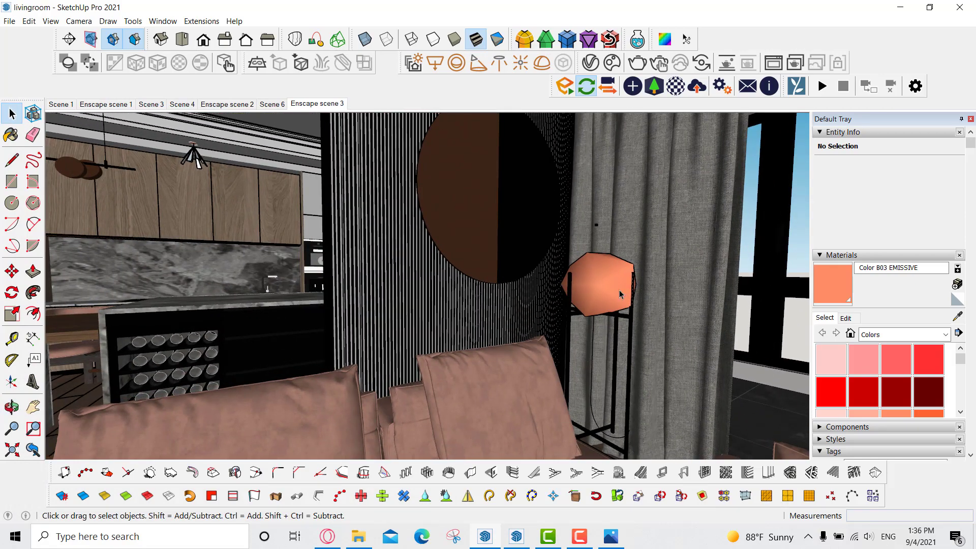
middle_click_drag(168, 198, 267, 212)
scroll(297, 201, "up", 4)
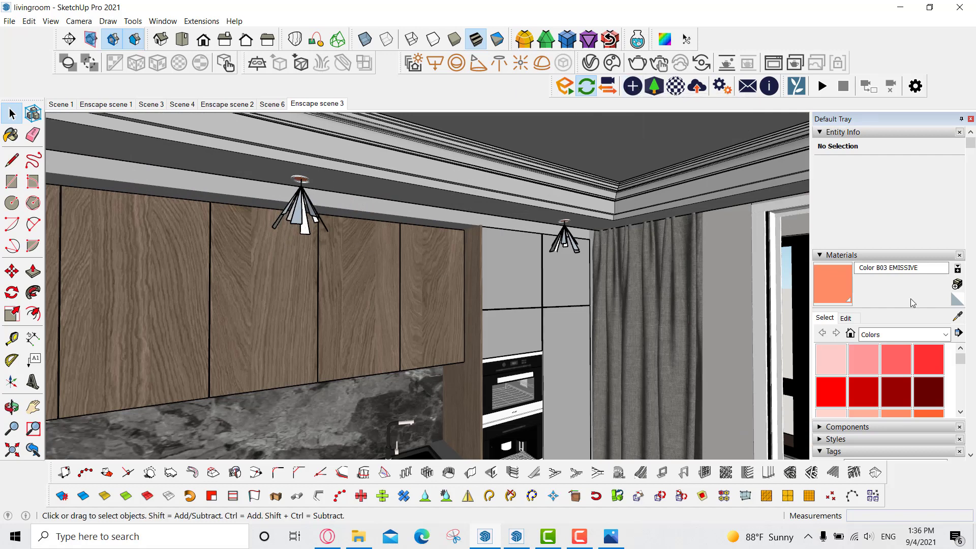
left_click(305, 216)
left_click(632, 86)
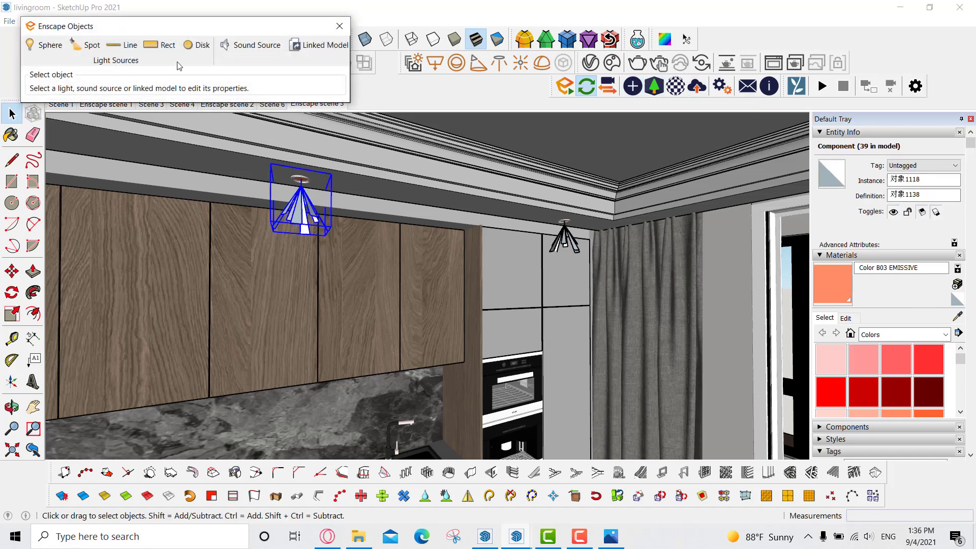
Step: Open the kitchen downlight component, examine its spot light's luminous intensity and IES profile, and leave the component
double_click(301, 208)
left_click(301, 209)
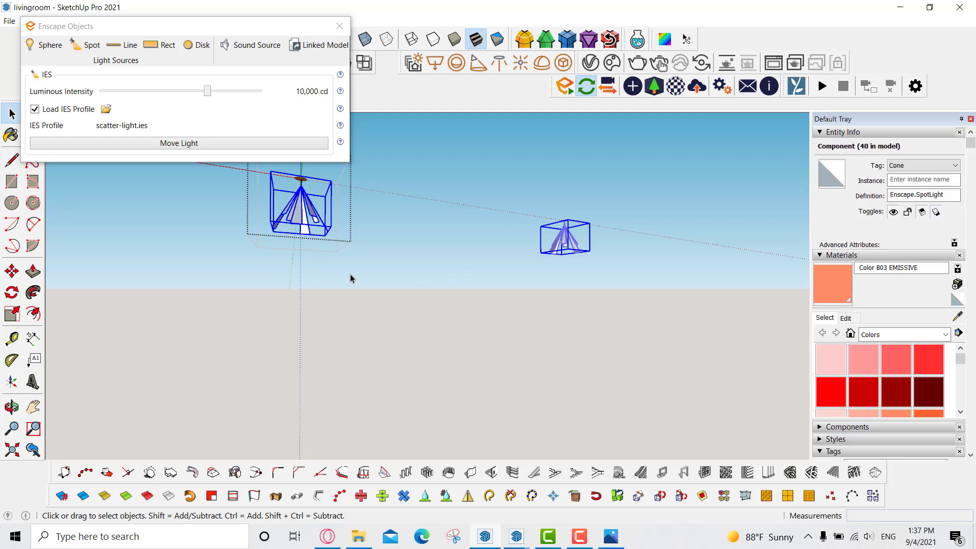
left_click(393, 232)
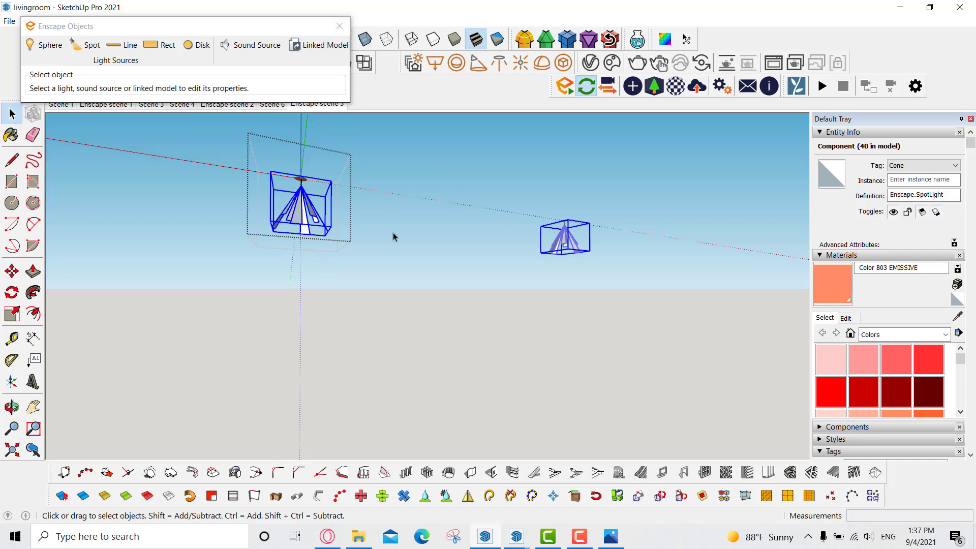
left_click(394, 236)
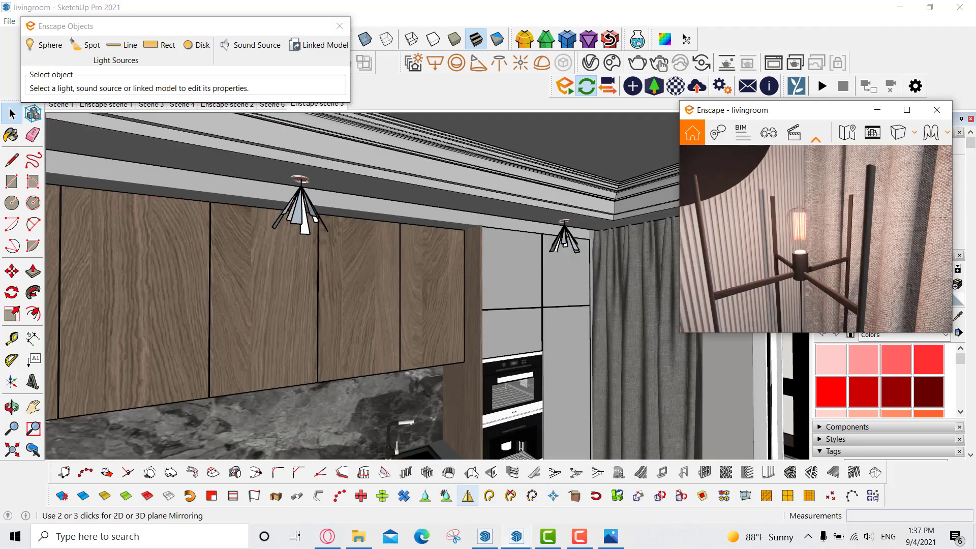
Step: Bring up the Enscape render full screen and examine the kitchen downlights and the strip lighting above the marble backsplash
left_click(572, 433)
left_click(900, 7)
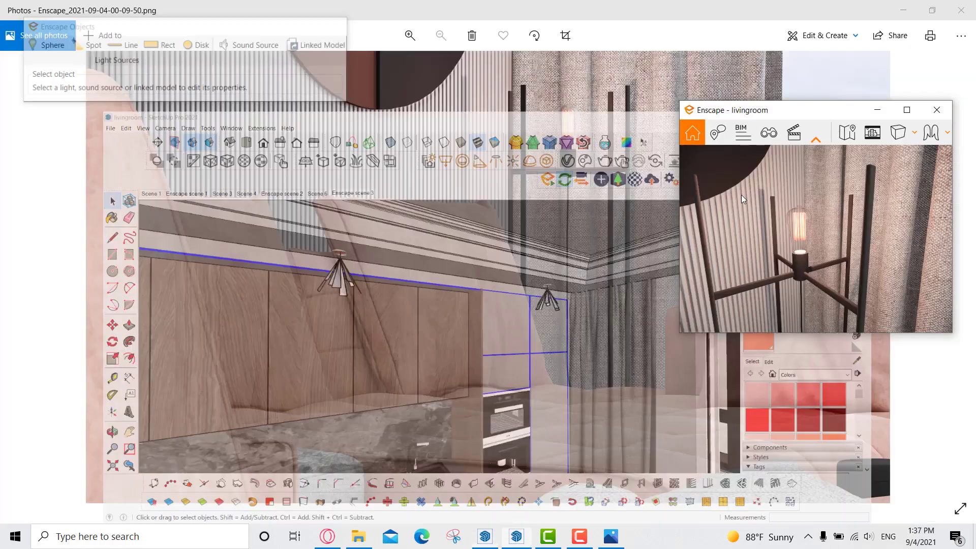
left_click(905, 110)
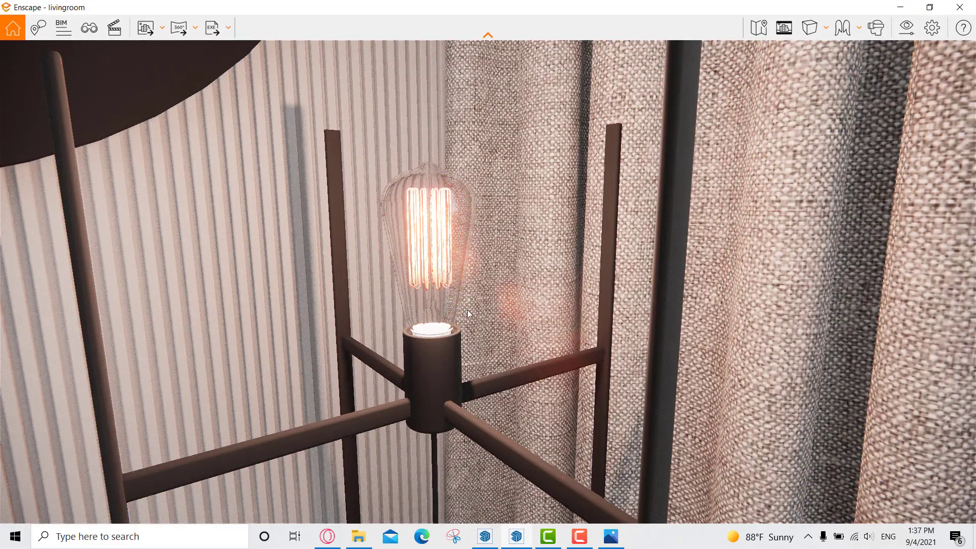
scroll(640, 312, "down", 3)
scroll(640, 313, "up", 3)
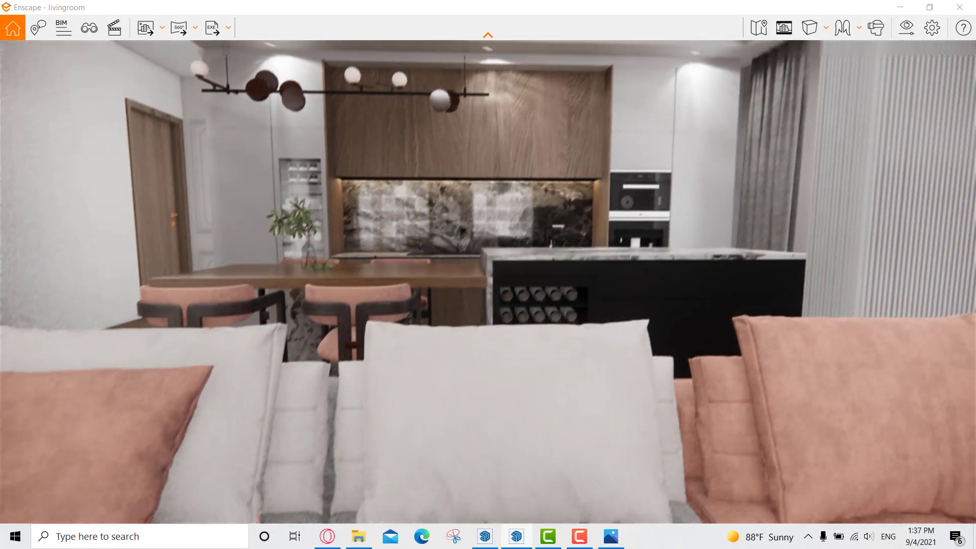
key("w")
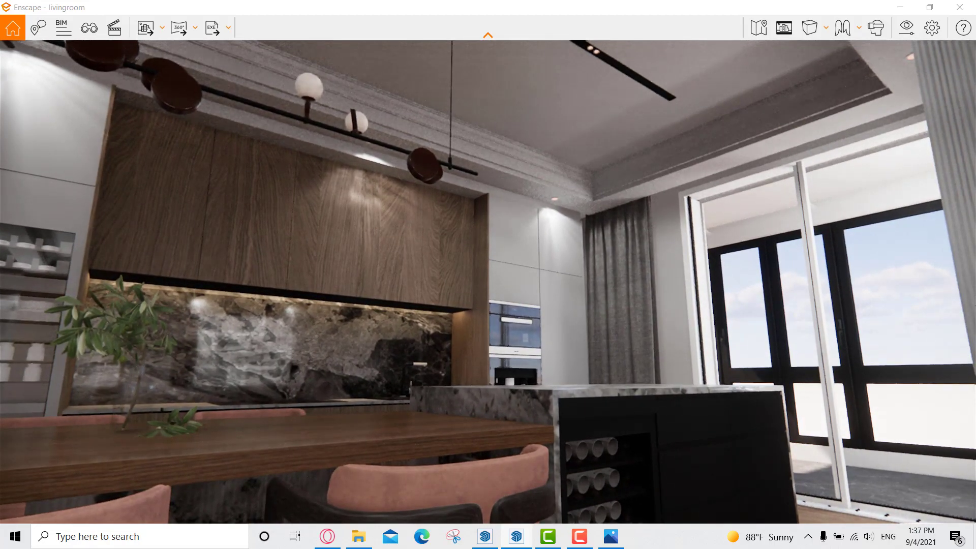
key("w")
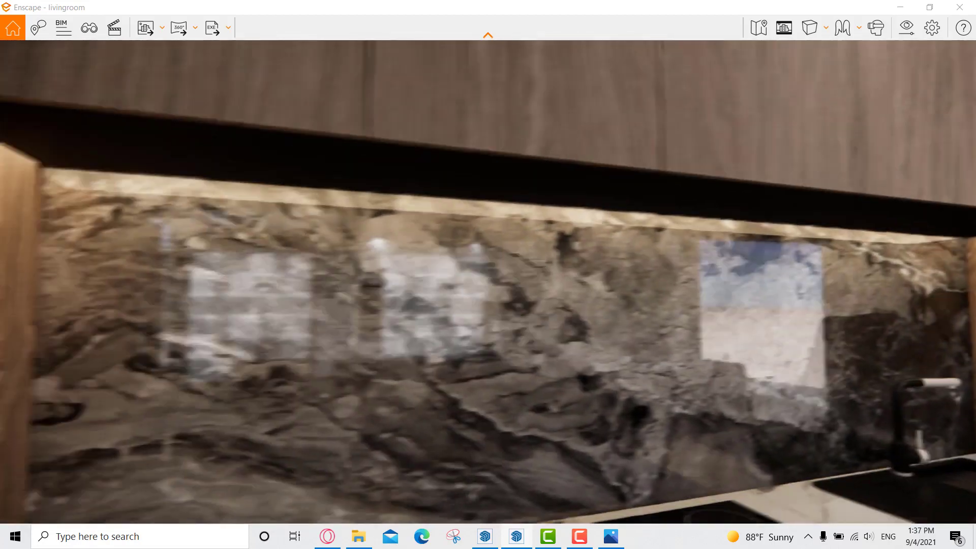
key("s")
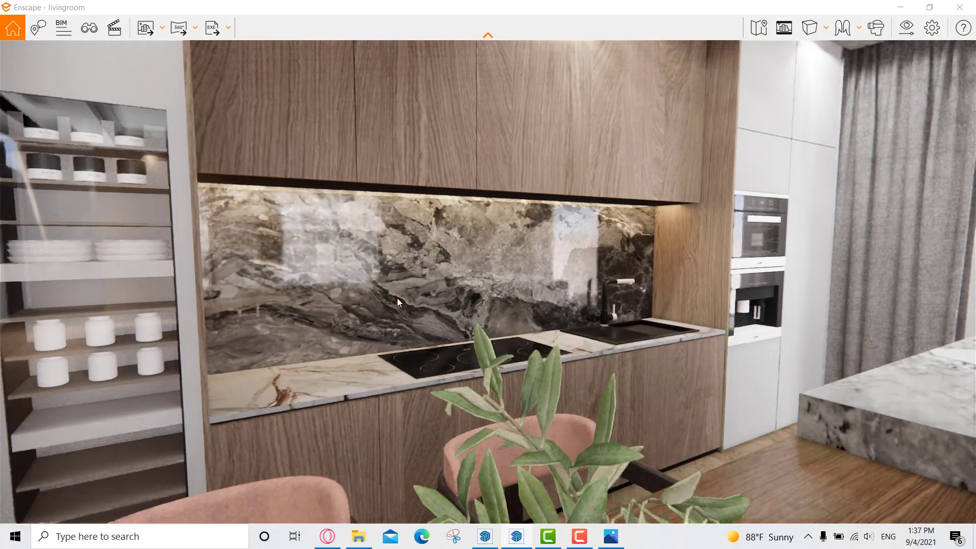
Step: Return to the SketchUp model, view the underside of the kitchen wall cabinets, and sample the orange light strip's material
left_click(899, 7)
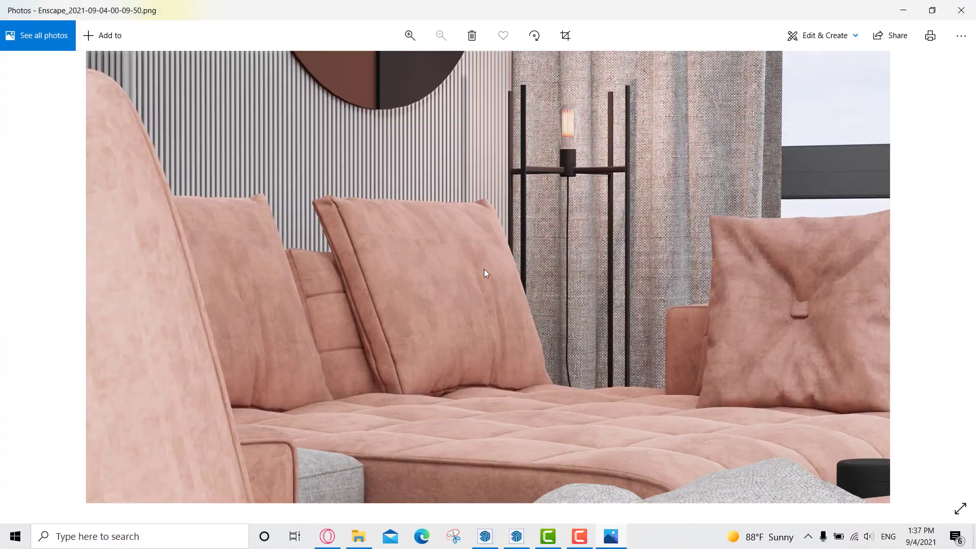
left_click(485, 538)
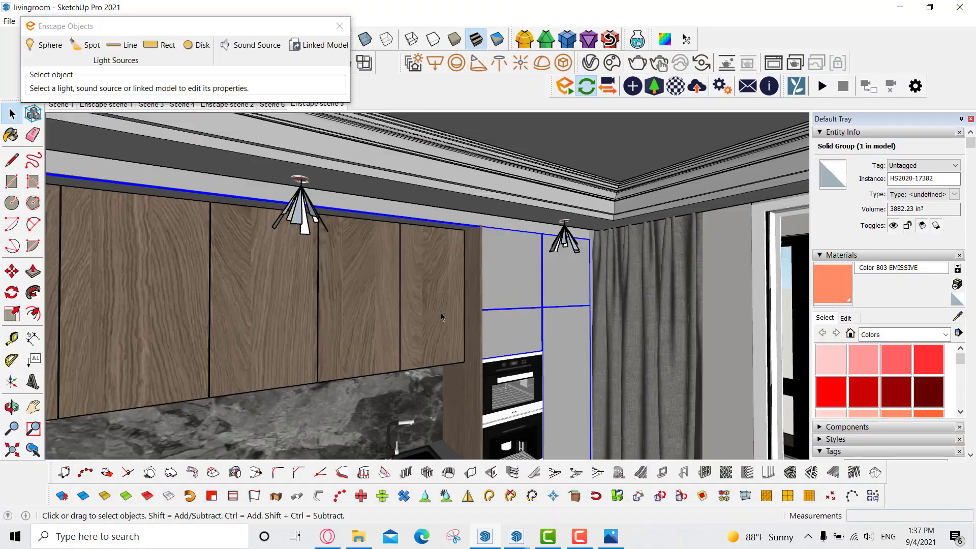
middle_click_drag(364, 296, 303, 265)
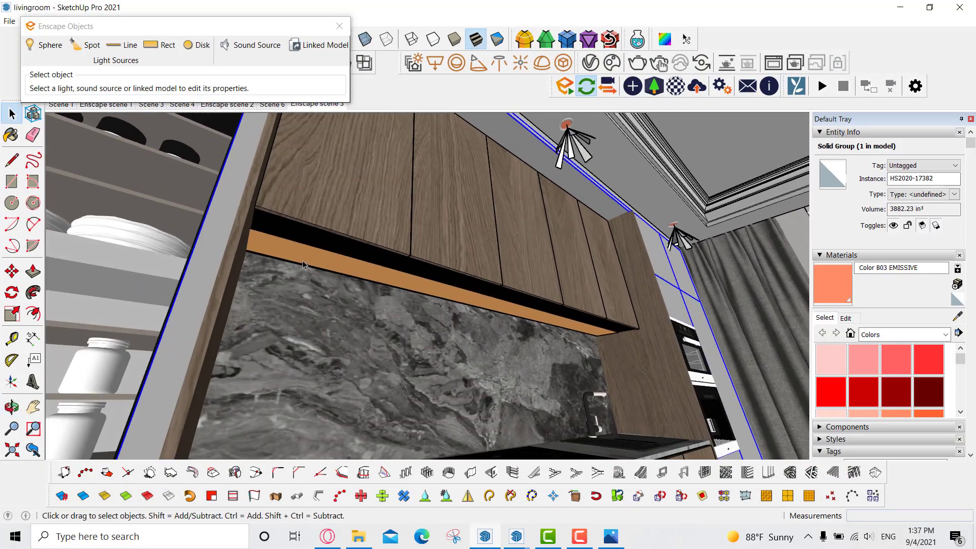
left_click(631, 86)
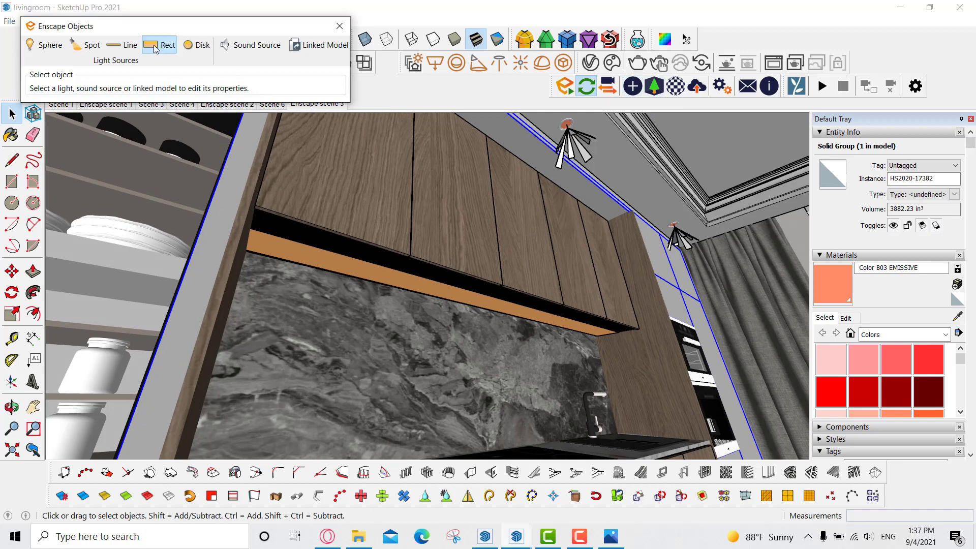
left_click(339, 26)
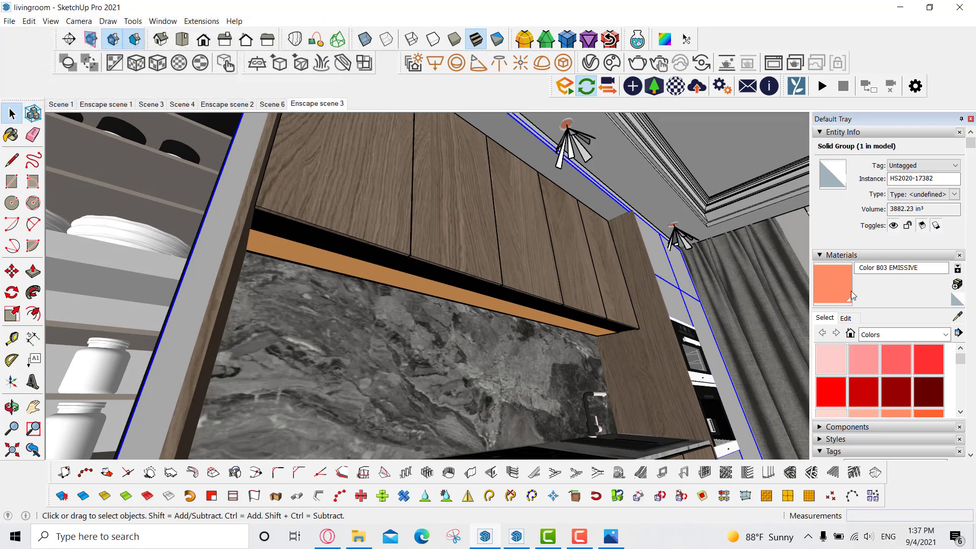
left_click(955, 319)
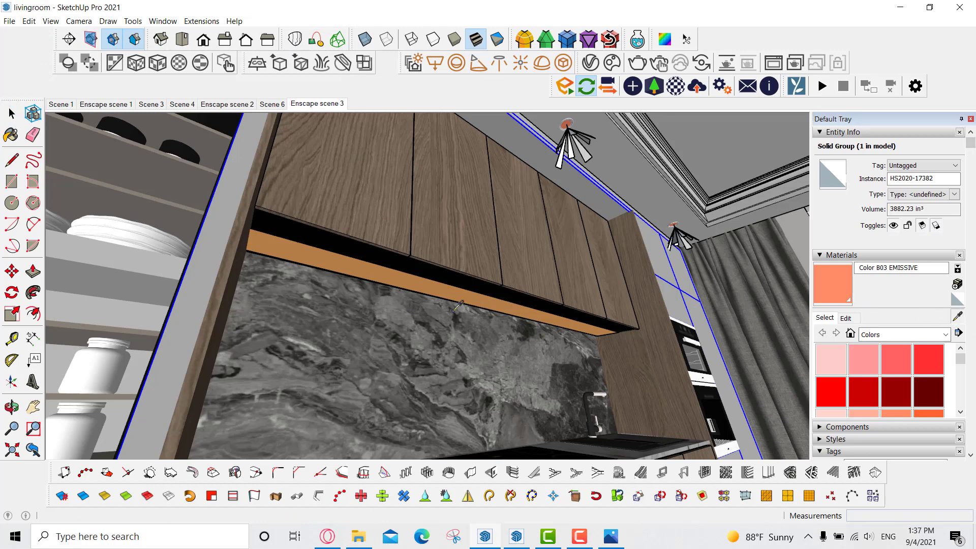
left_click(431, 285)
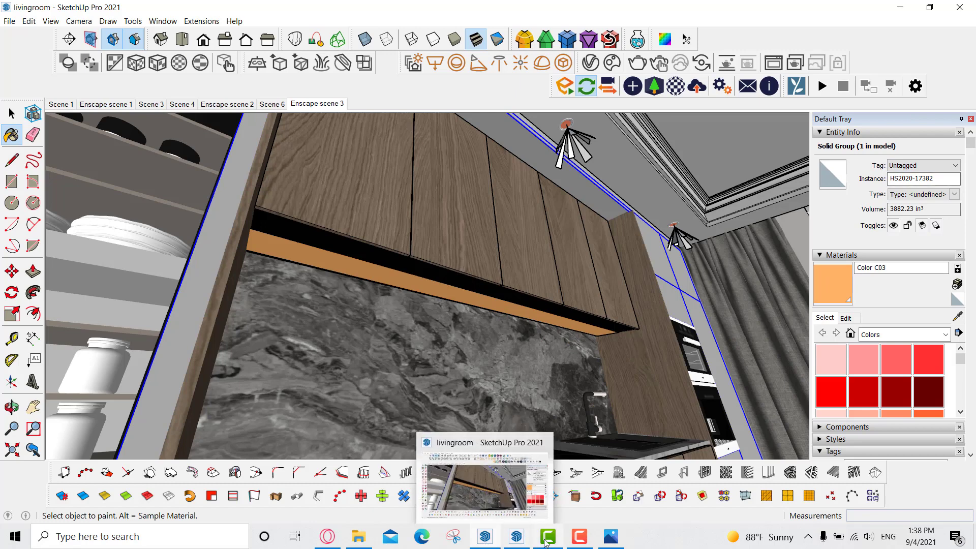
mouse_move(357, 541)
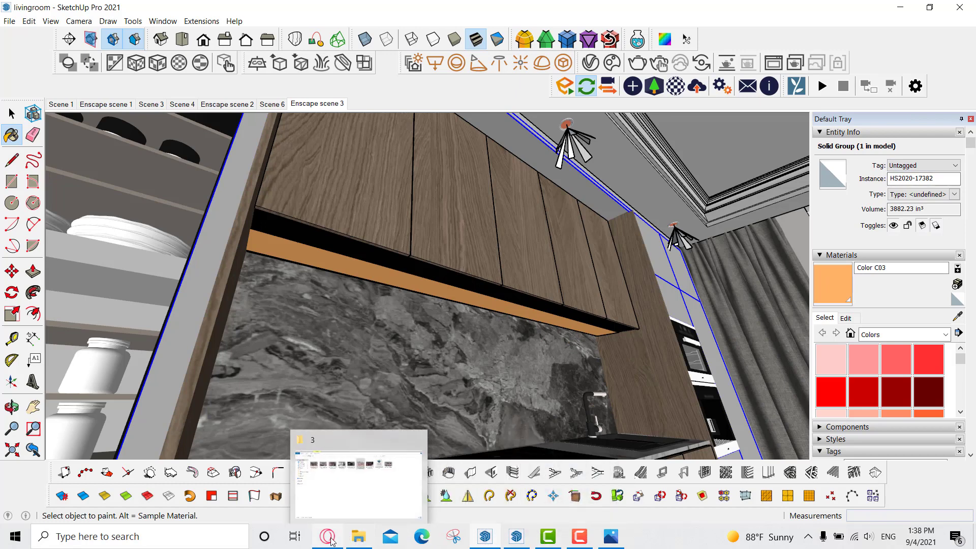
left_click(360, 483)
double_click(172, 110)
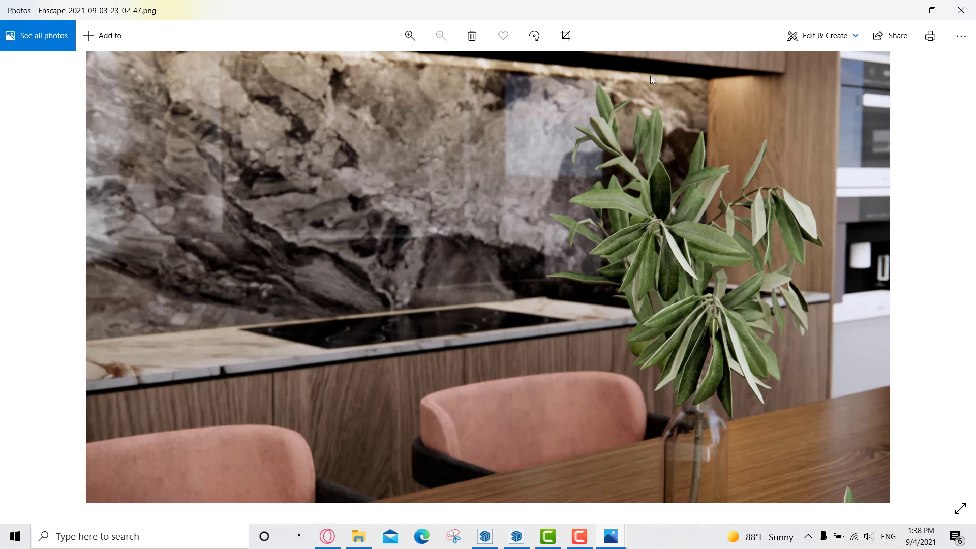
Step: Return to the SketchUp model and view the kitchen cabinets, built-in ovens and adjoining window wall
left_click(495, 532)
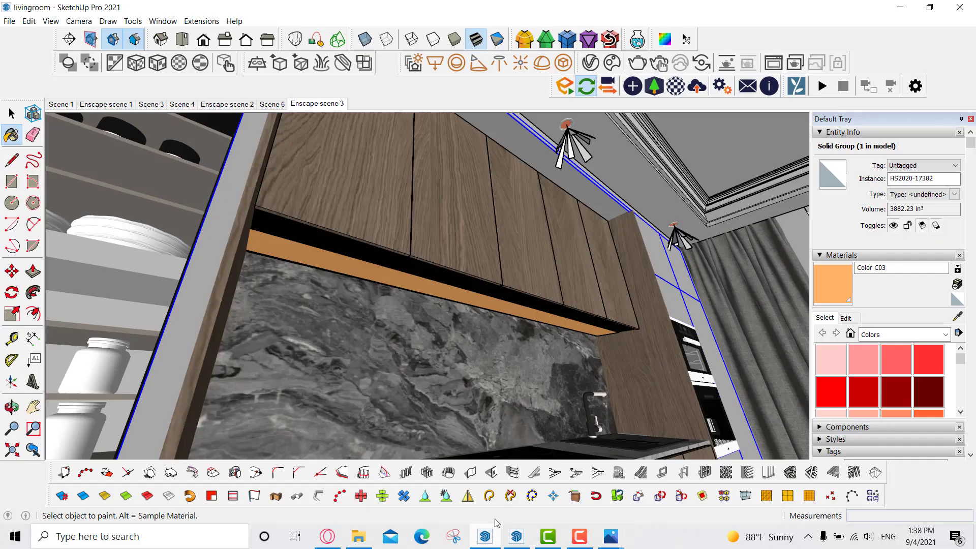
key("o")
mouse_move(582, 291)
middle_mouse_down()
mouse_move(501, 318)
mouse_move(386, 320)
middle_mouse_up()
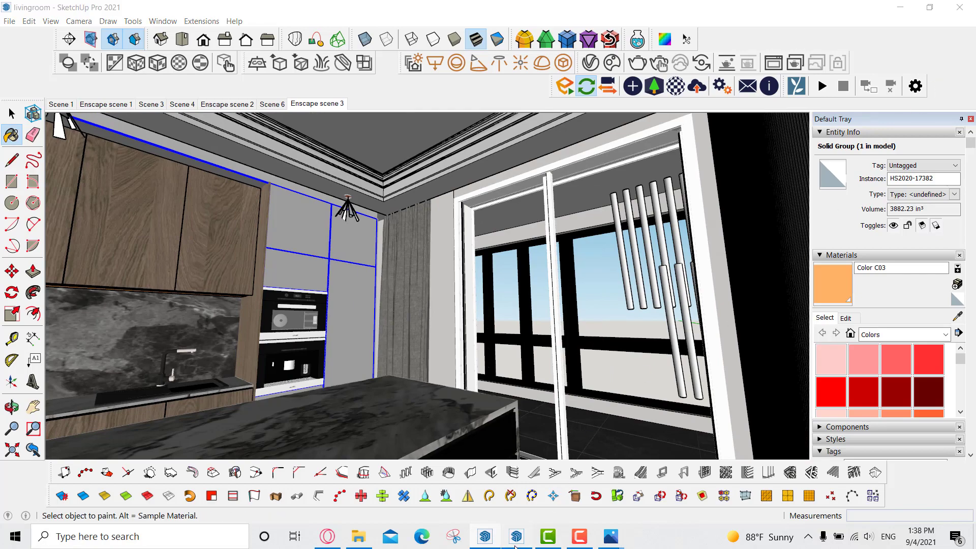
Step: Switch to the Enscape window and frame the living room from above the sofa, with the dining area and kitchen behind
left_click(516, 543)
scroll(621, 284, "down", 3)
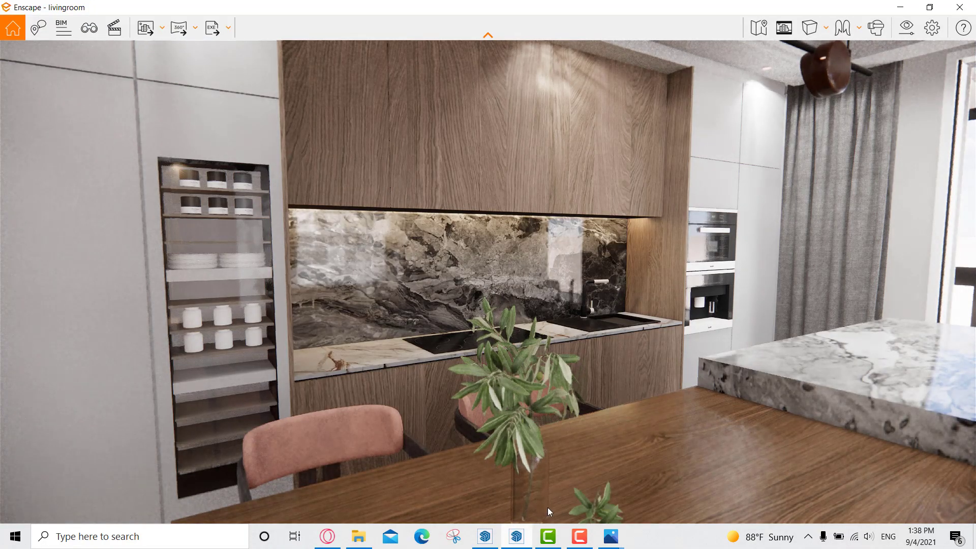
left_click_drag(630, 279, 711, 279)
key("w")
key("s")
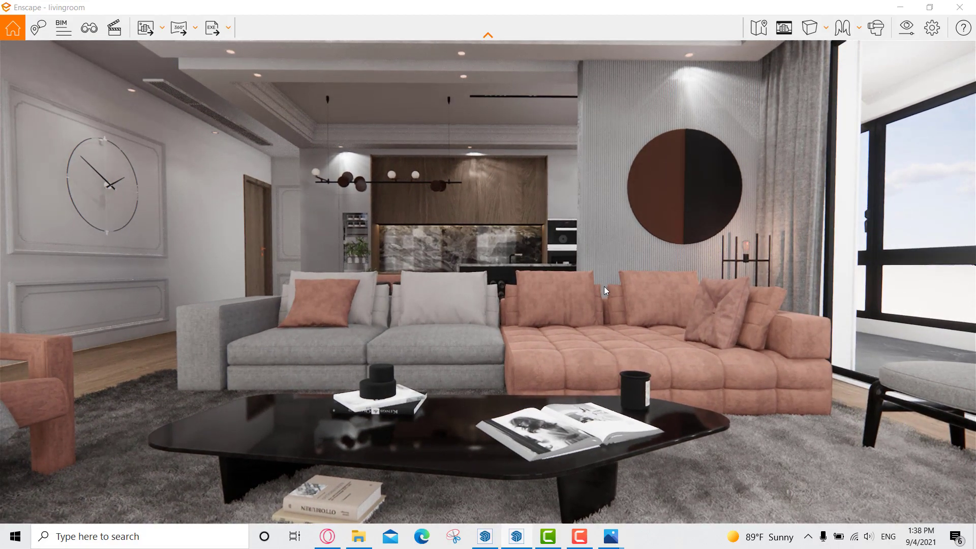
key("a")
key("a")
left_click_drag(608, 288, 650, 361)
key("w")
key("e")
left_click_drag(541, 205, 550, 197)
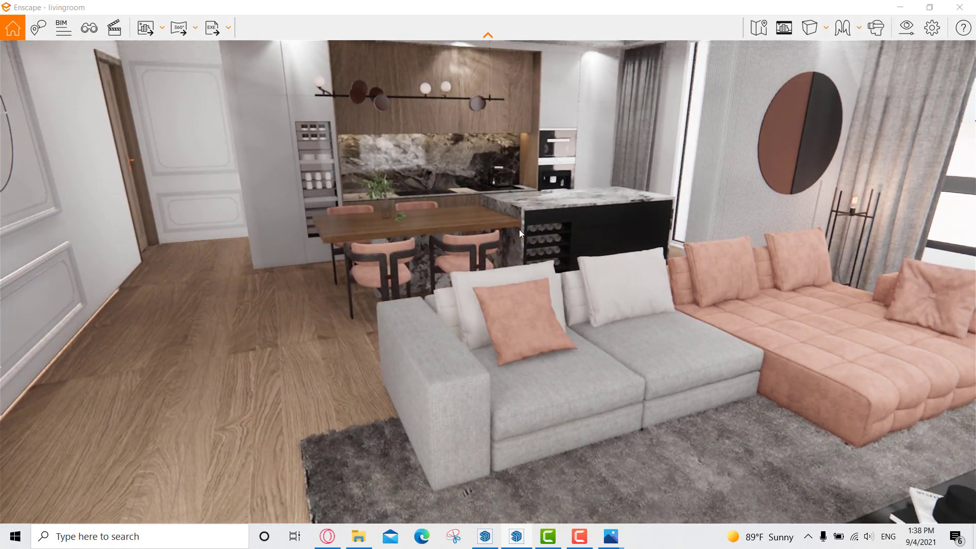
Step: Create an Enscape view of the current camera position named "Tutoeial" and return to the view list
key("v")
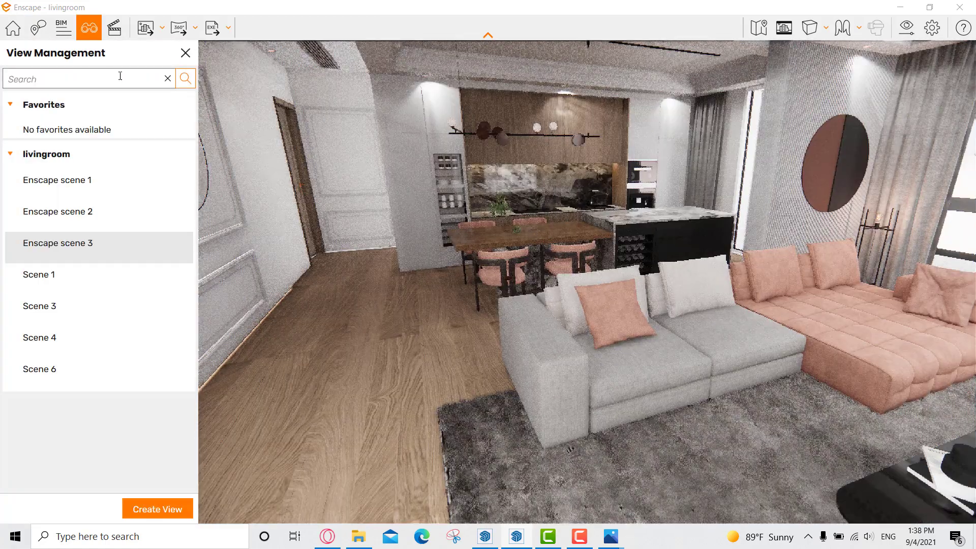
left_click(158, 509)
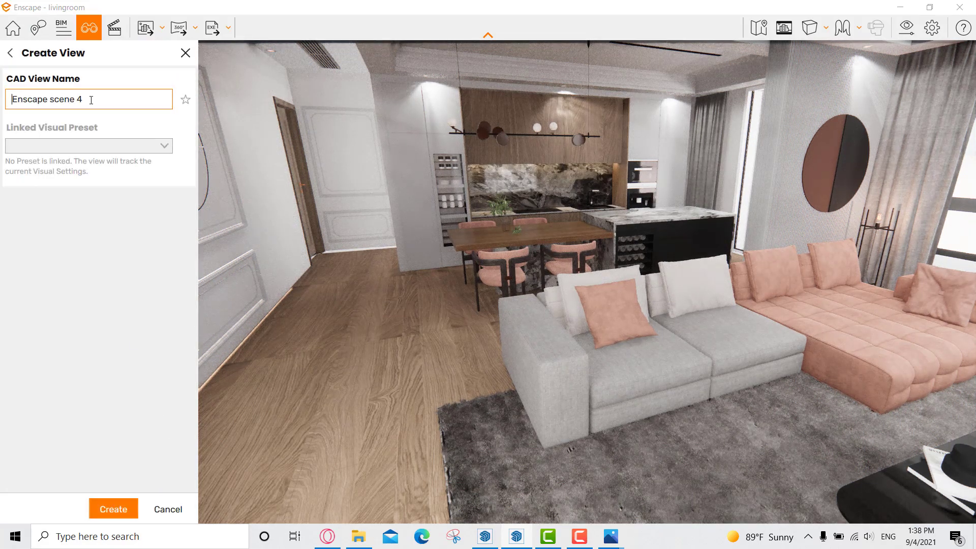
left_click_drag(8, 101, 106, 94)
type("Tutoeia")
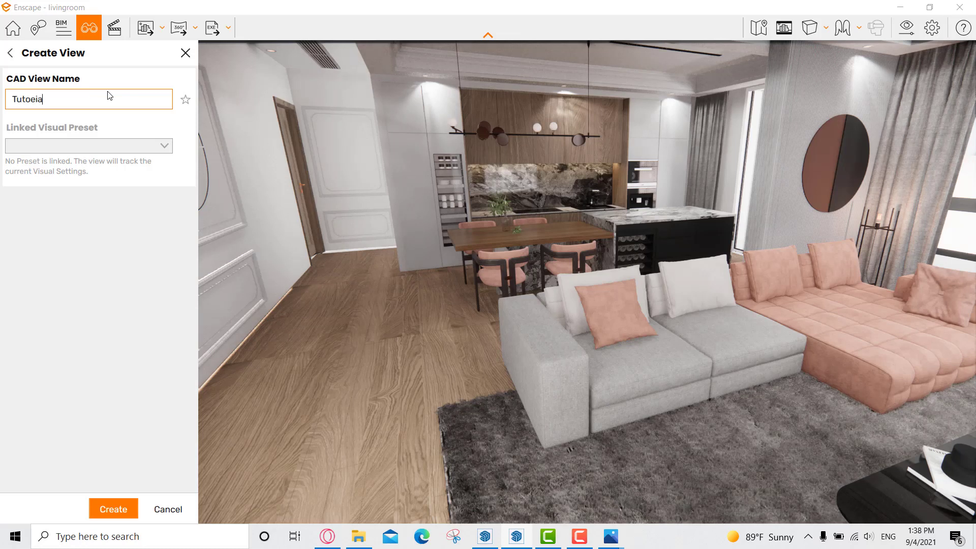
key("Return")
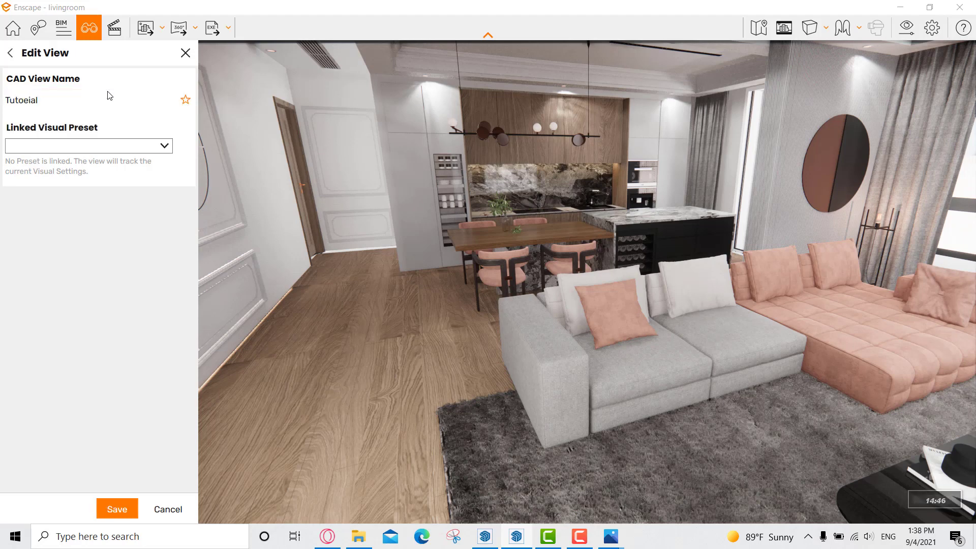
left_click(11, 54)
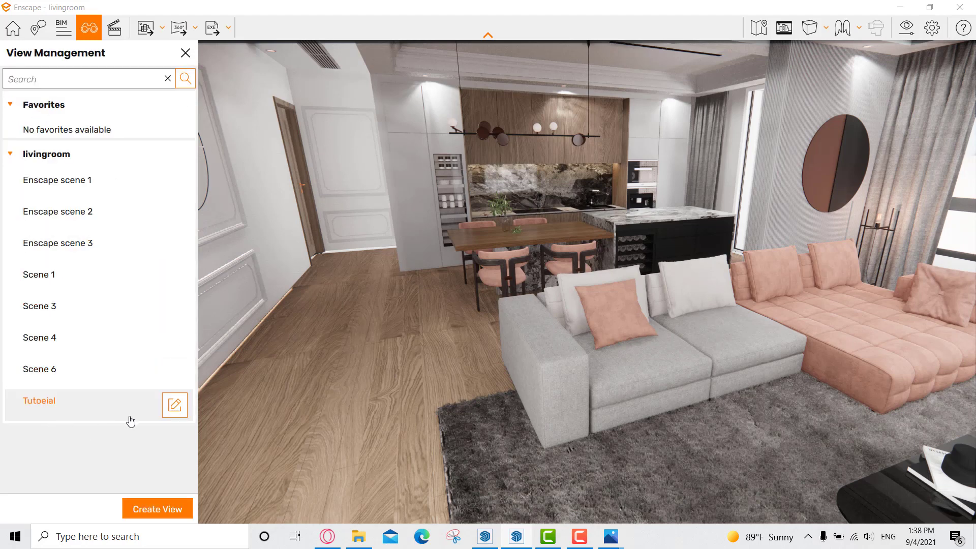
Step: Open the visual settings, turn off Auto Exposure for preset g, and clear the view list away so the render is visible
left_click(915, 27)
left_click_drag(586, 26, 678, 32)
left_click(591, 228)
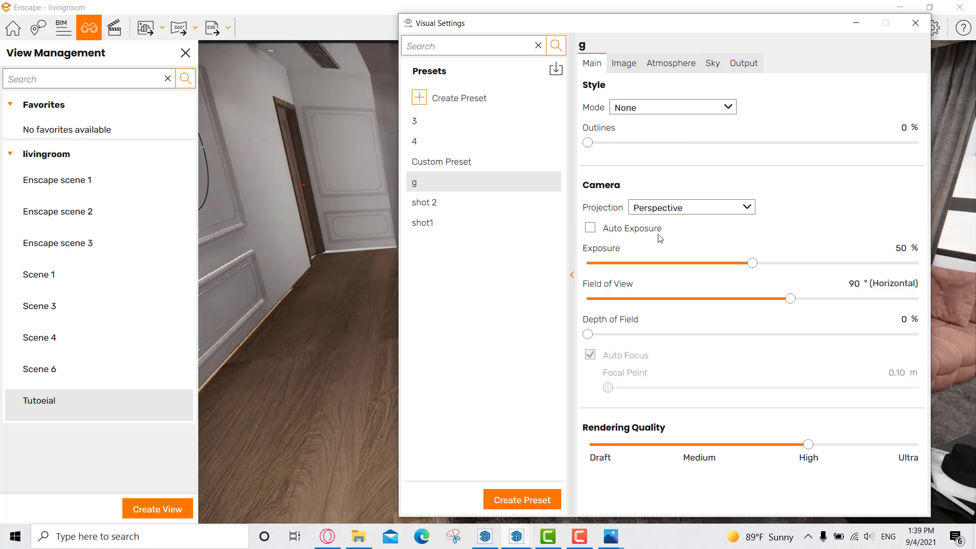
left_click_drag(739, 28, 666, 35)
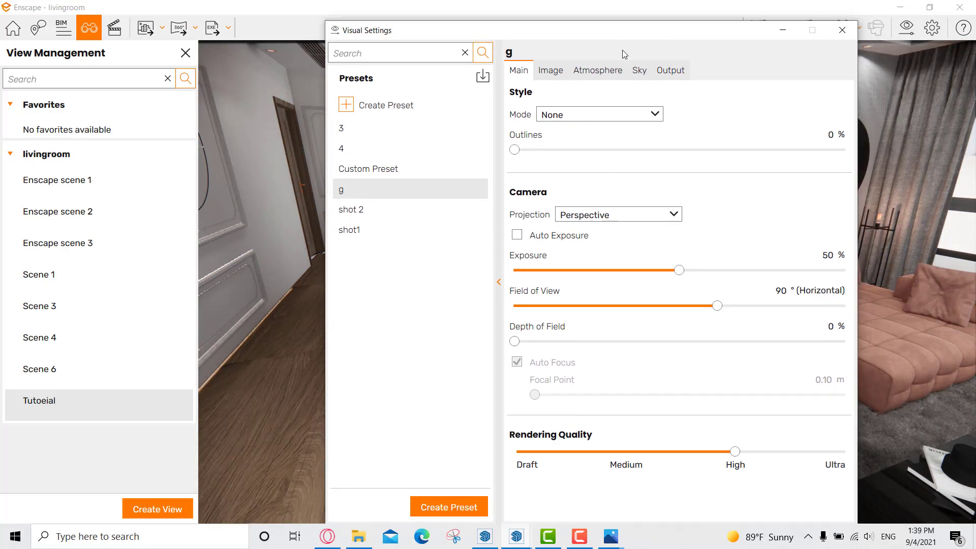
left_click(186, 53)
left_click_drag(569, 36, 422, 37)
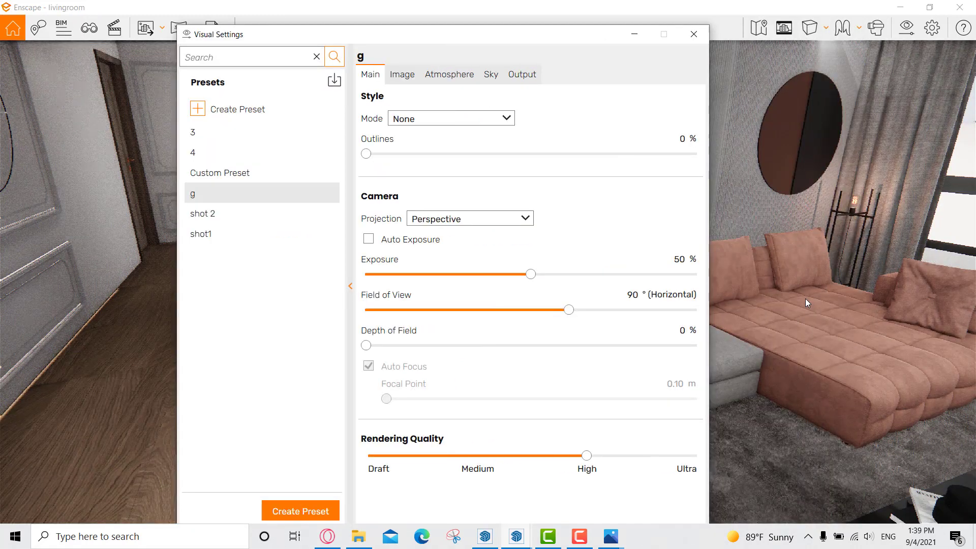
left_click_drag(556, 39, 306, 40)
Step: Try an exposure of 30 % for preset g, then set it back to 50 %
left_click(455, 260)
type("20")
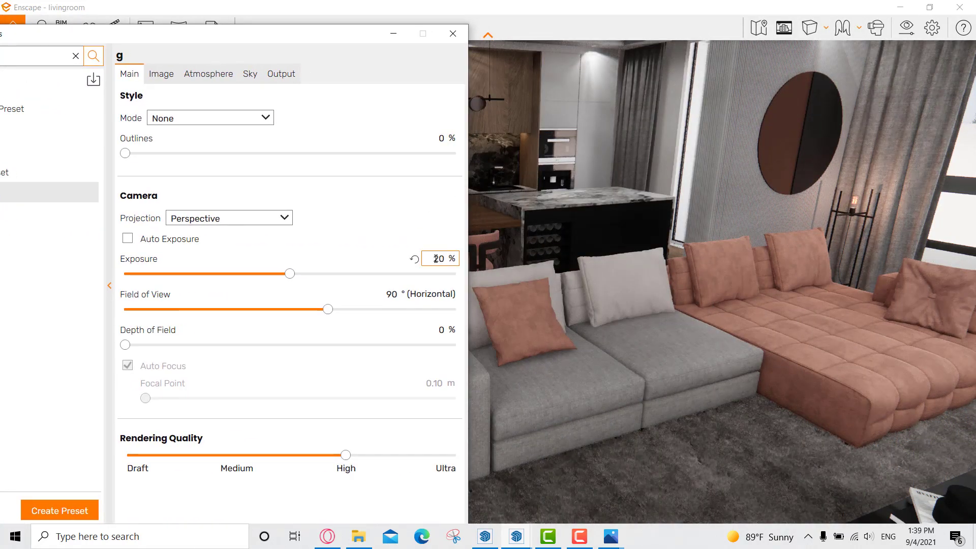
type("3")
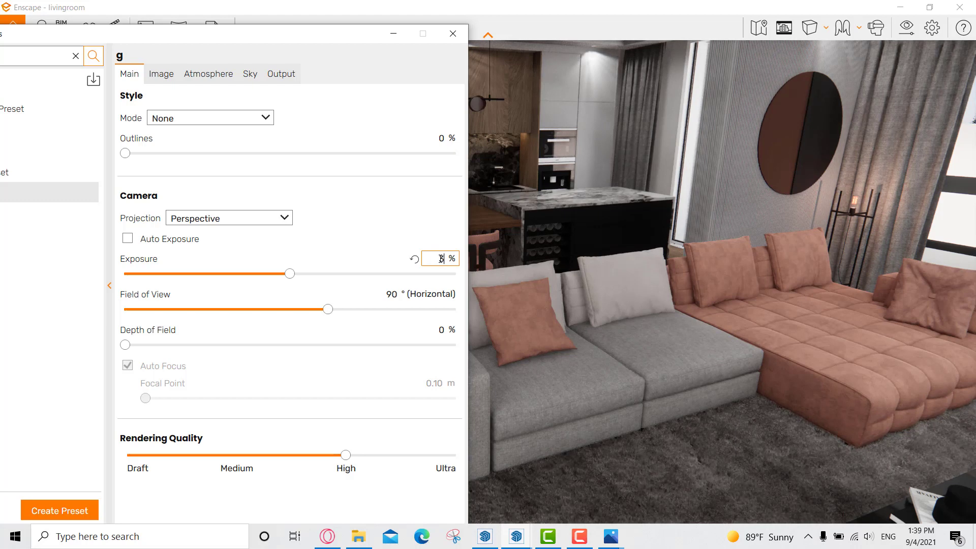
type("0")
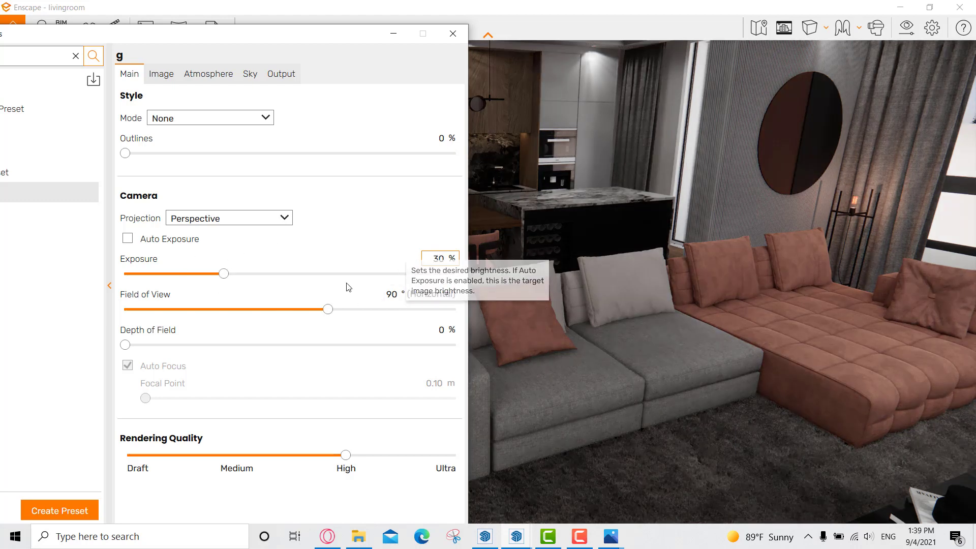
left_click_drag(438, 259, 441, 259)
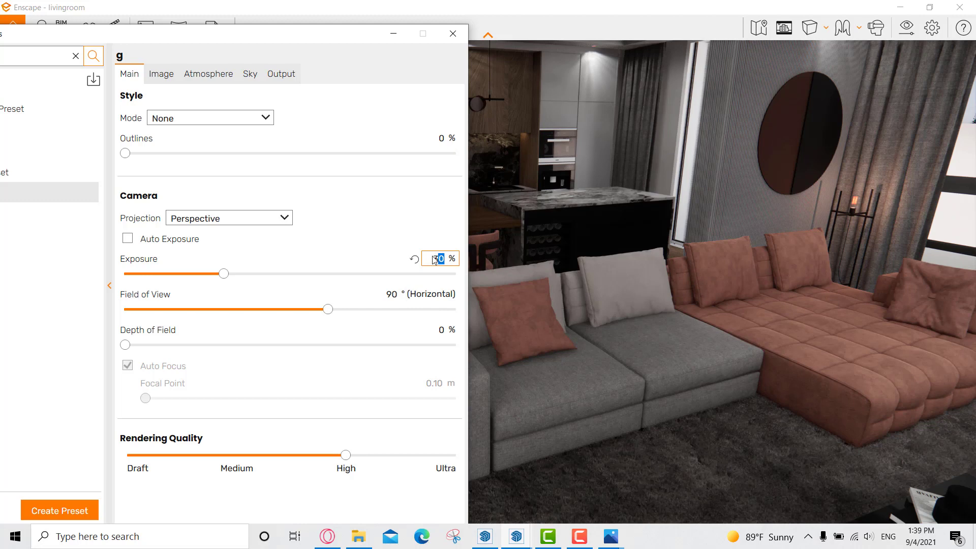
double_click(438, 260)
type("50")
Step: Set the Sun Brightness of preset g to 30 % and check its image and camera settings
left_click(218, 77)
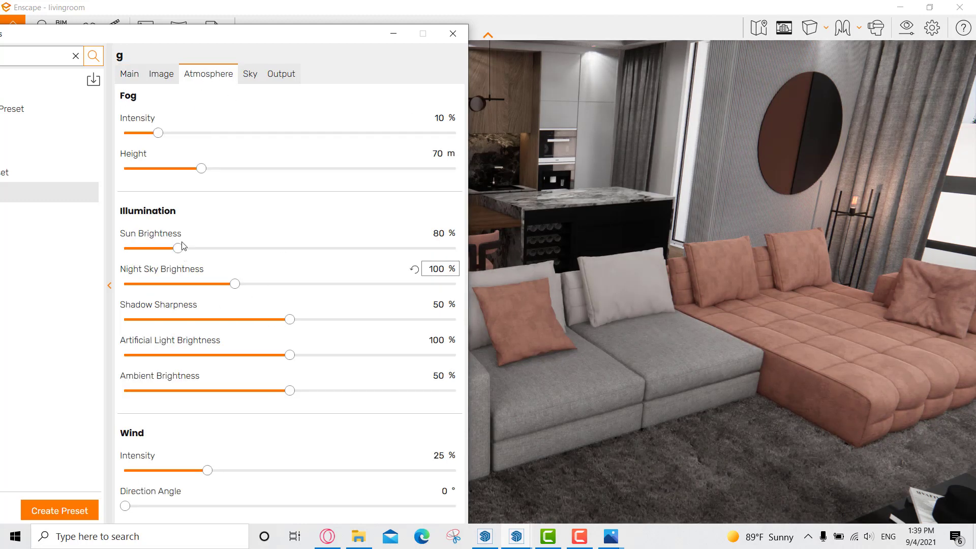
double_click(439, 234)
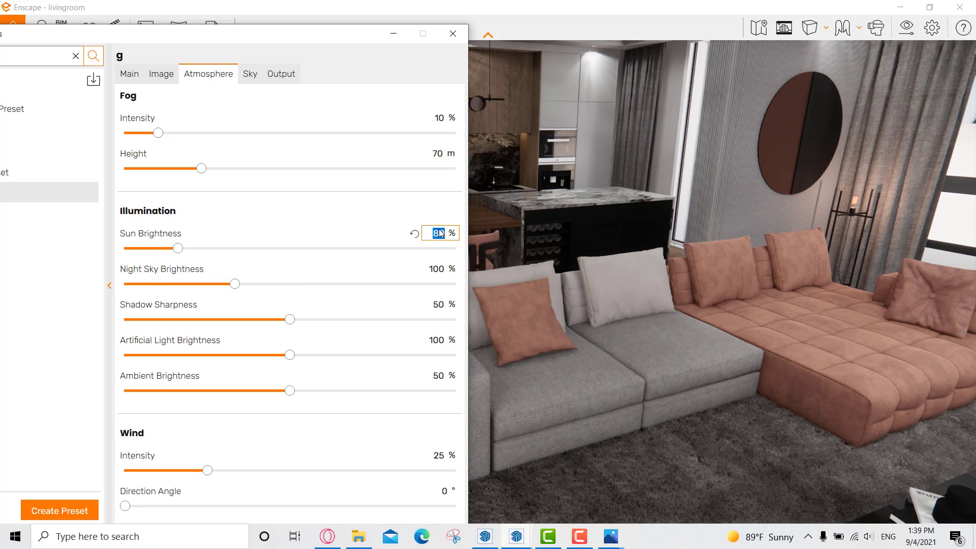
type("30")
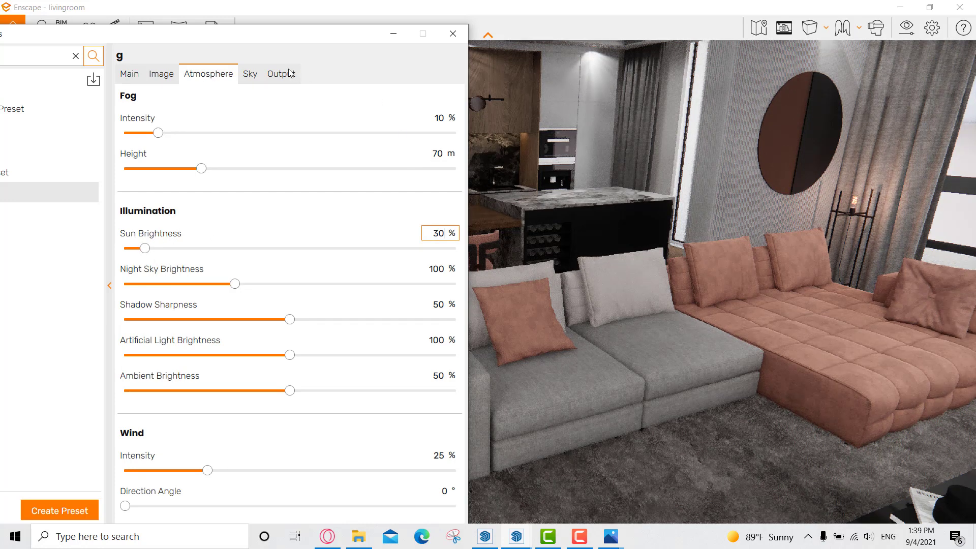
left_click(169, 81)
left_click(124, 76)
left_click(155, 76)
left_click(130, 75)
Step: Create a new visual preset named "Tu"
left_click_drag(178, 37, 418, 32)
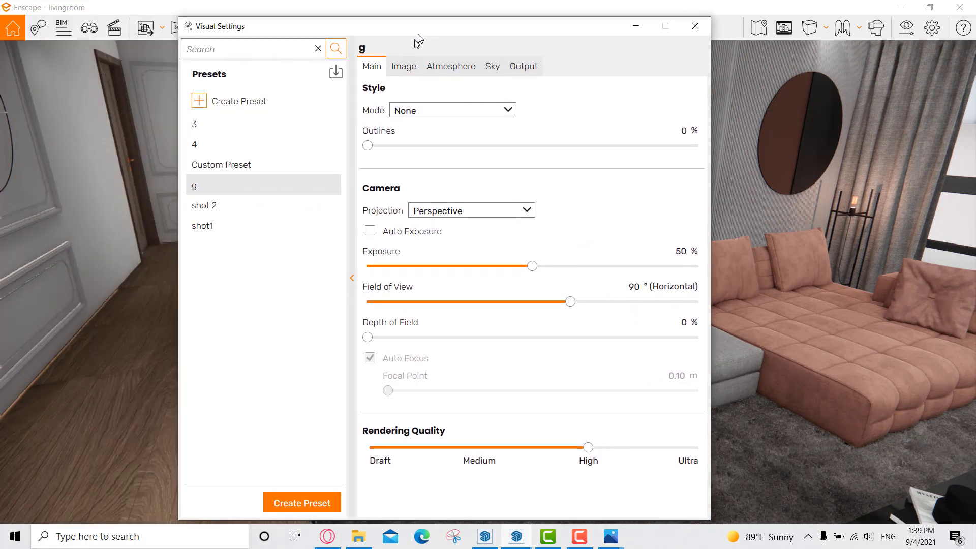
left_click(226, 102)
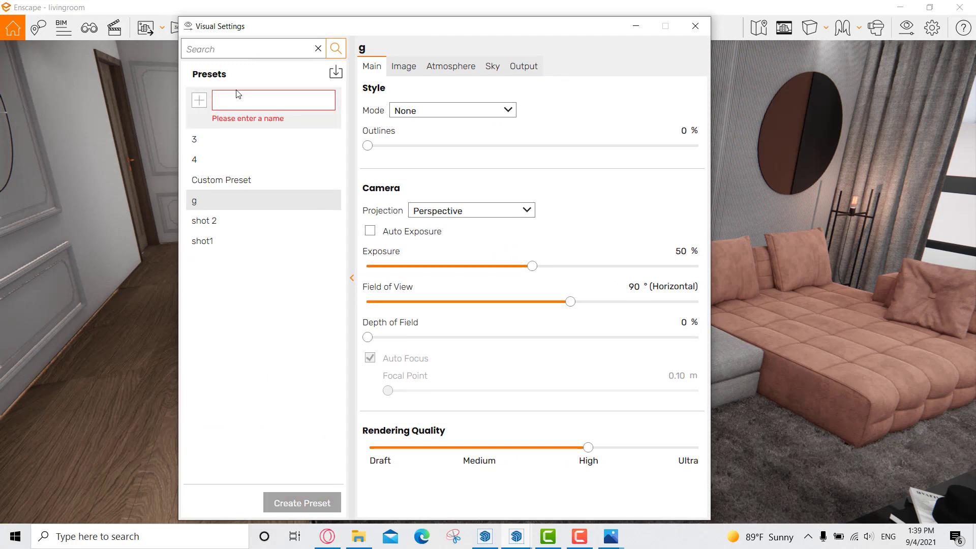
type("Tu")
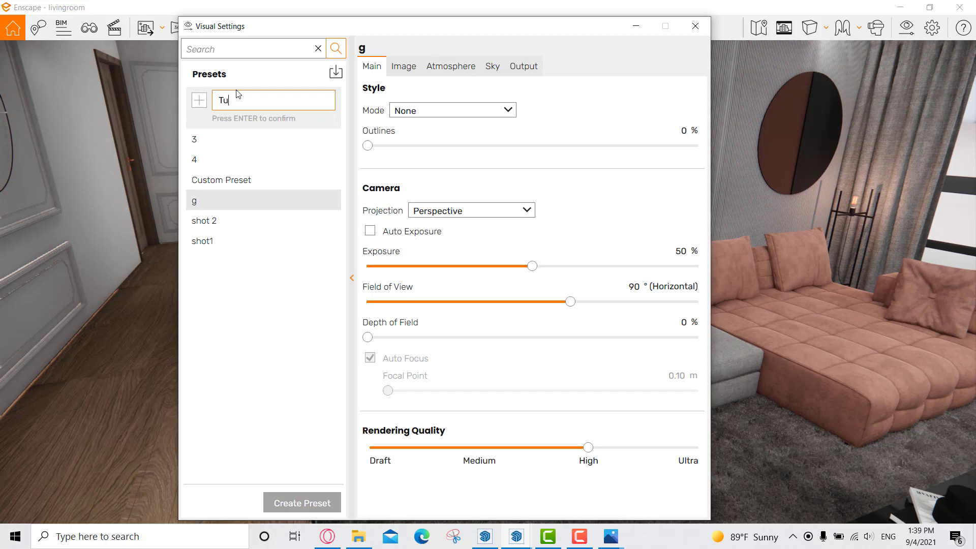
key("Return")
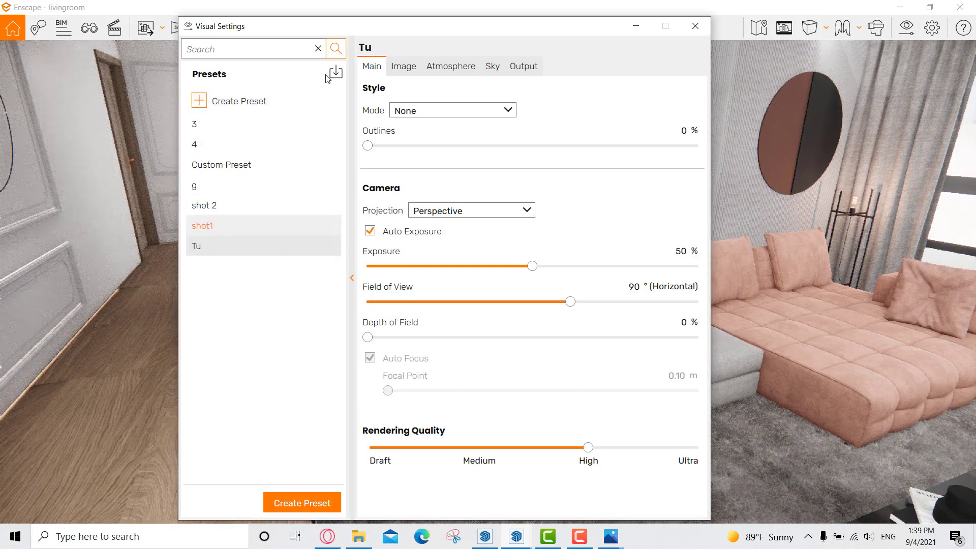
Step: Collapse the list of presets and close the visual settings
left_click(352, 279)
left_click(181, 279)
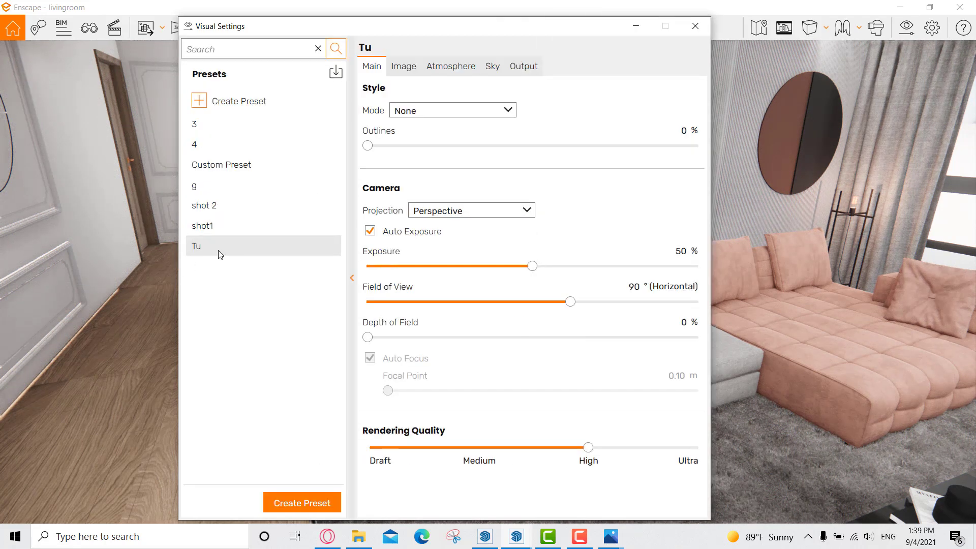
left_click(352, 277)
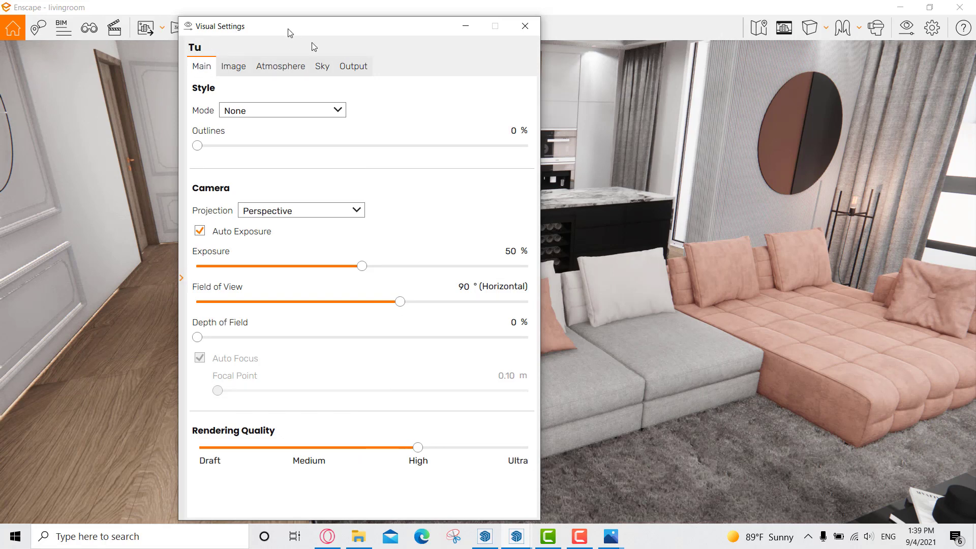
left_click_drag(293, 35, 520, 63)
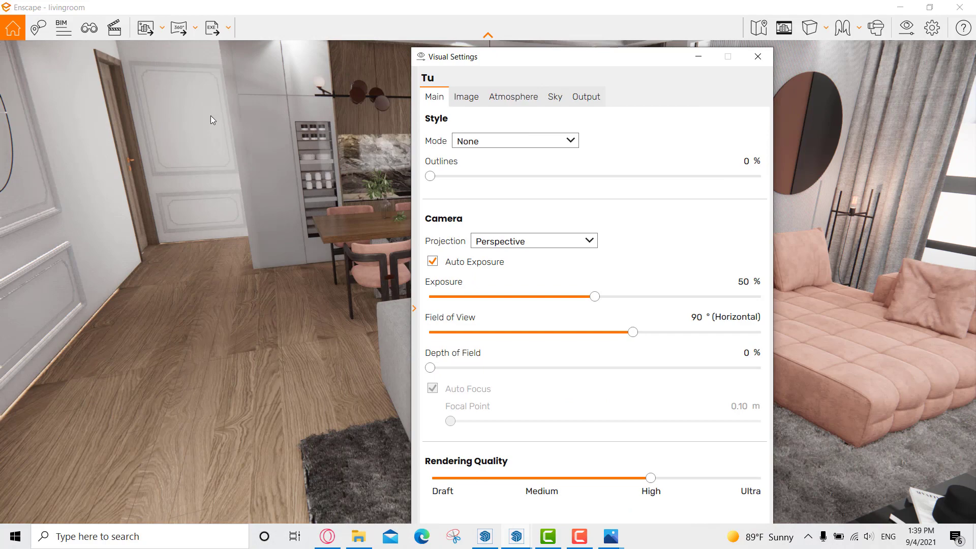
left_click(757, 57)
Step: Link the visual preset Tu to the Tutoeial view, save it, activate the view, and close view management
key("c")
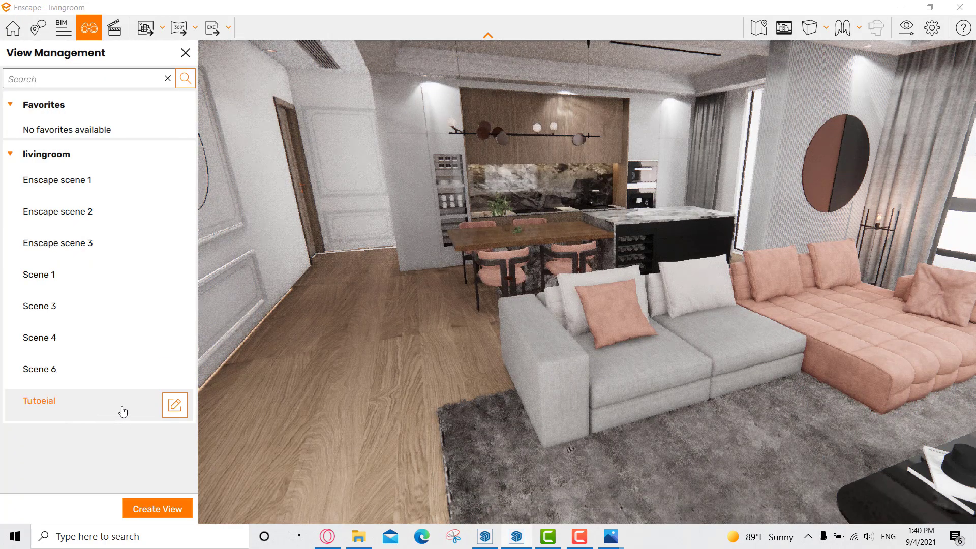
left_click(174, 405)
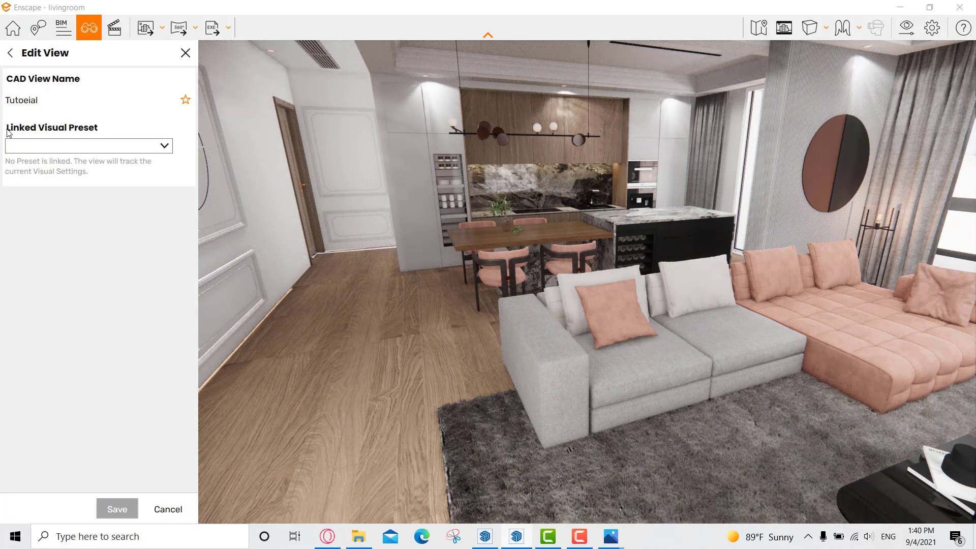
left_click(104, 147)
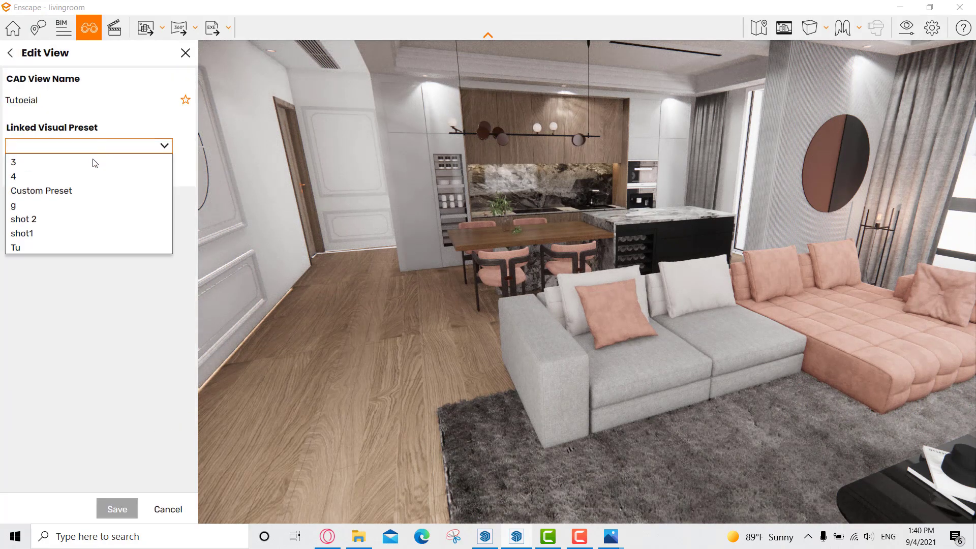
left_click(39, 246)
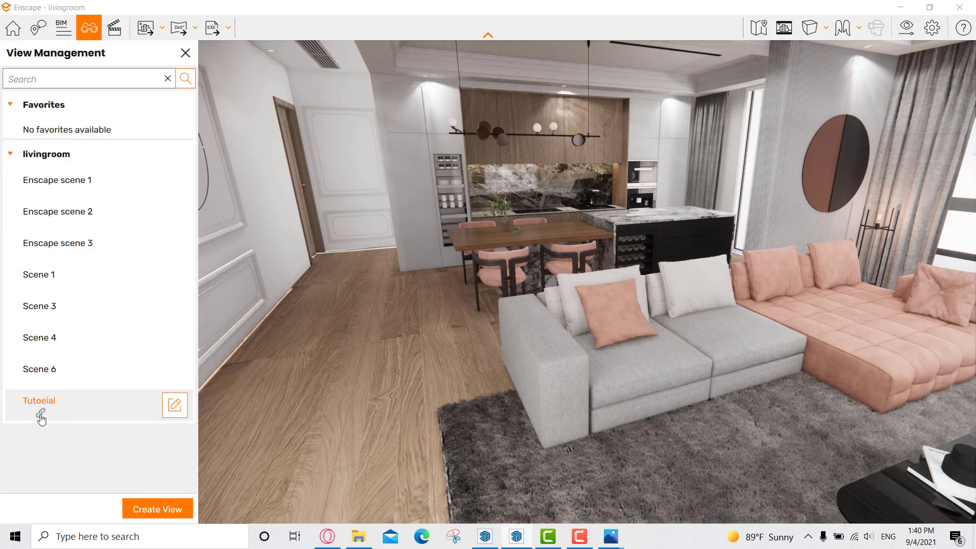
left_click(75, 410)
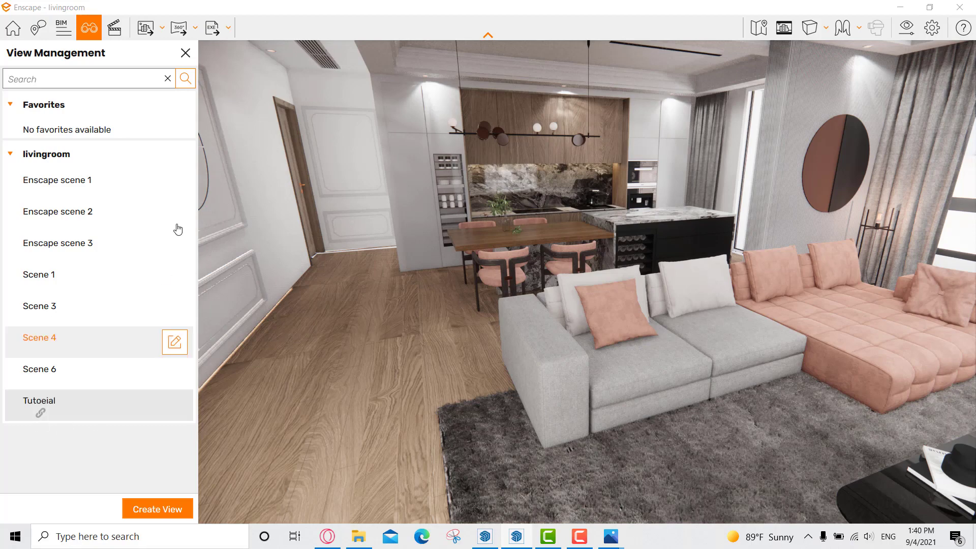
left_click(186, 53)
Step: Reopen the visual settings and turn off Auto Exposure for preset Tu
left_click(906, 27)
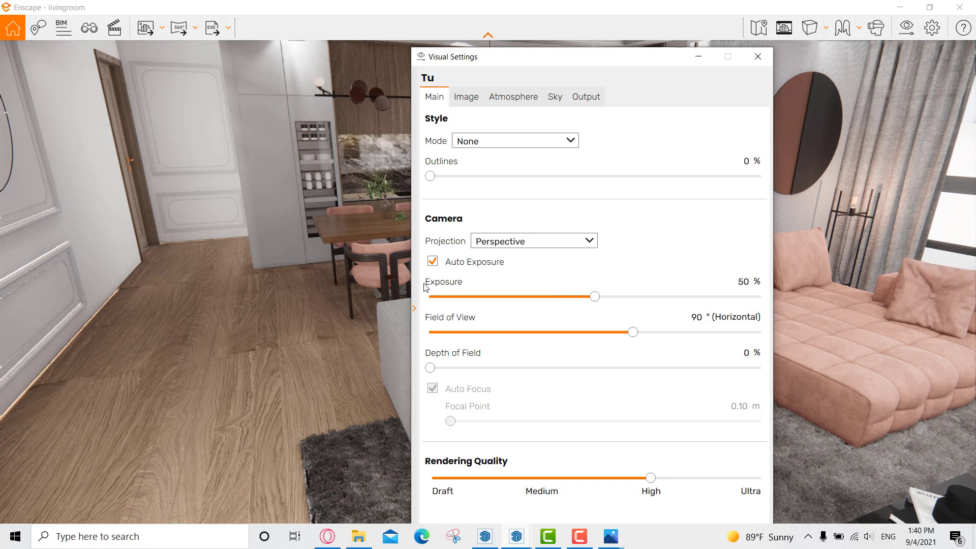
left_click_drag(533, 61, 633, 39)
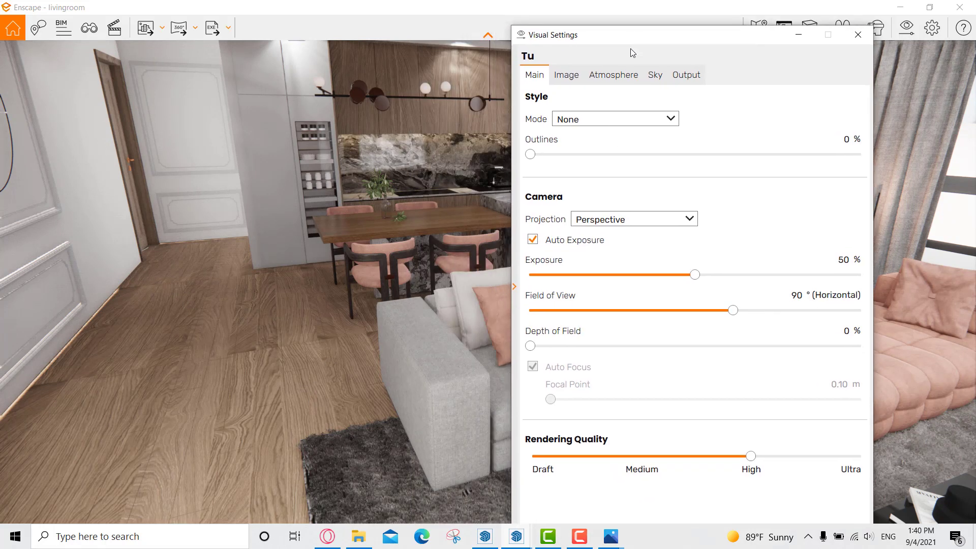
left_click(533, 239)
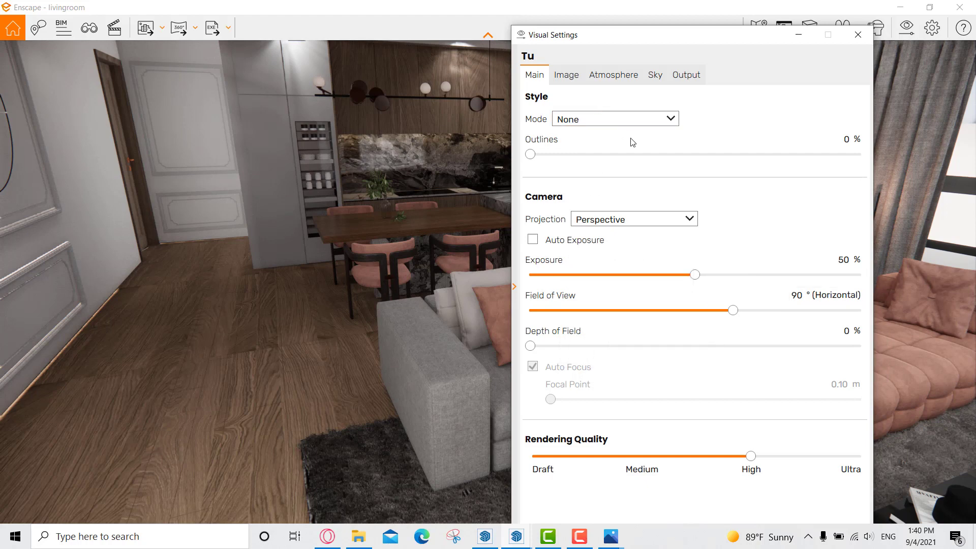
Step: Set the Sun Brightness of preset Tu to 30 % and review its image corrections and effects
left_click(566, 75)
left_click(614, 74)
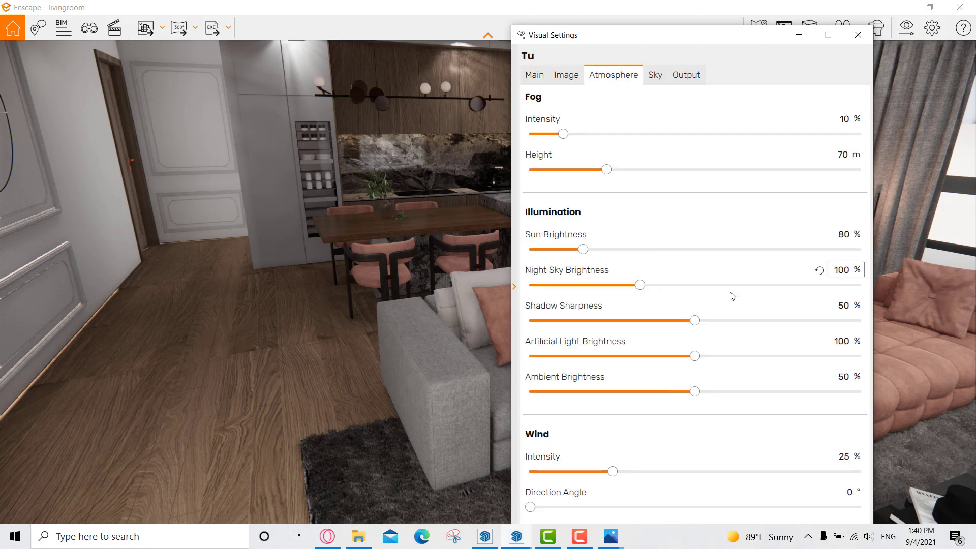
double_click(844, 235)
type("30")
left_click(576, 75)
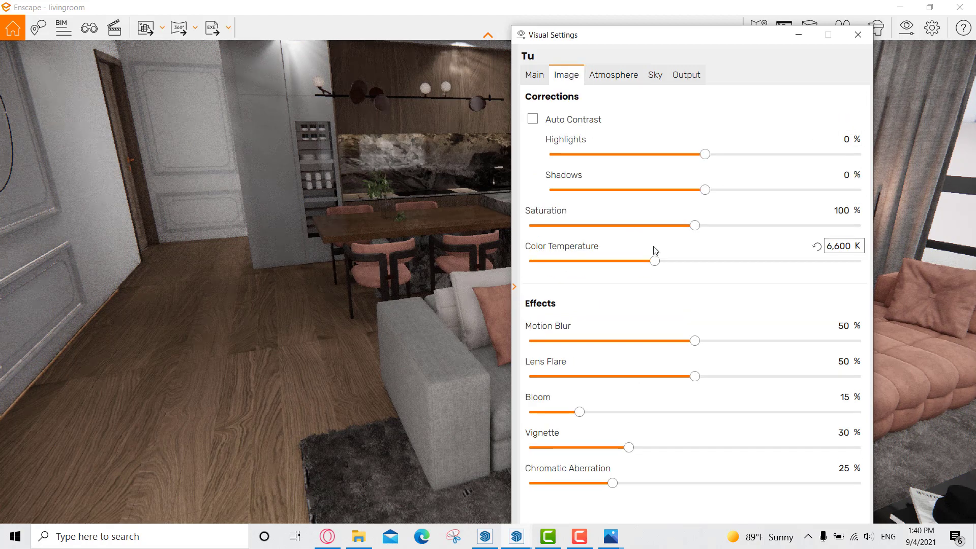
left_click_drag(675, 36, 580, 65)
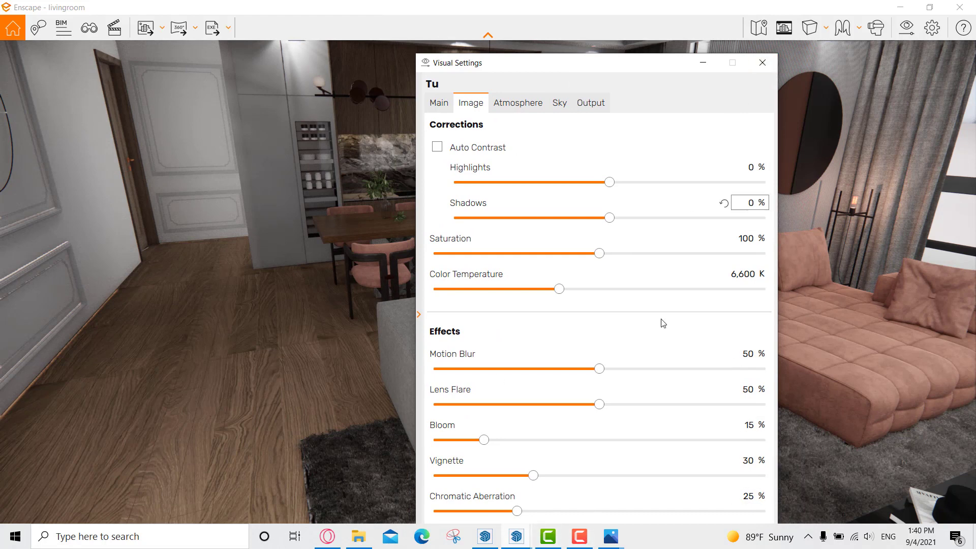
Step: Switch to the livingroom model in SketchUp
mouse_move(485, 534)
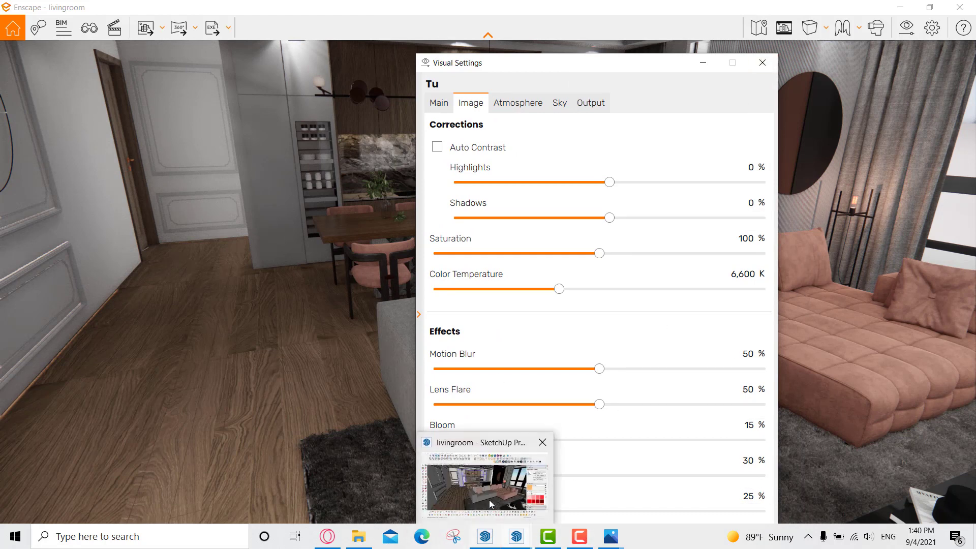
left_click(491, 504)
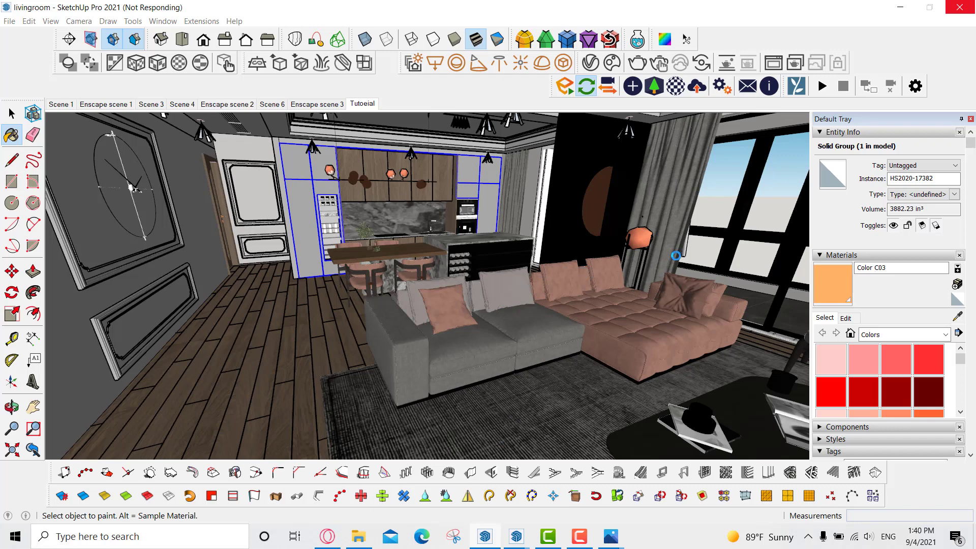
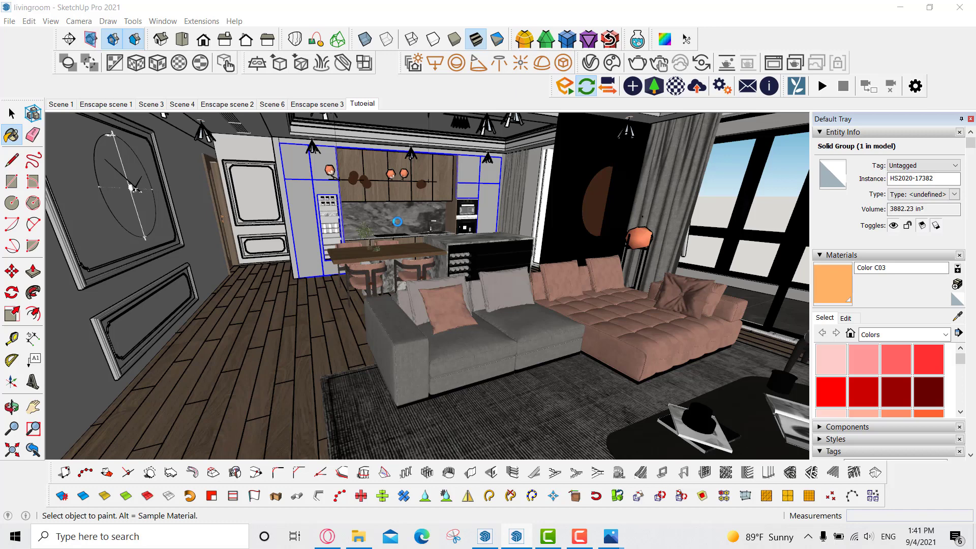
Step: Open the Enscape Objects window to review its light source types, then close it
middle_click_drag(397, 222, 397, 222)
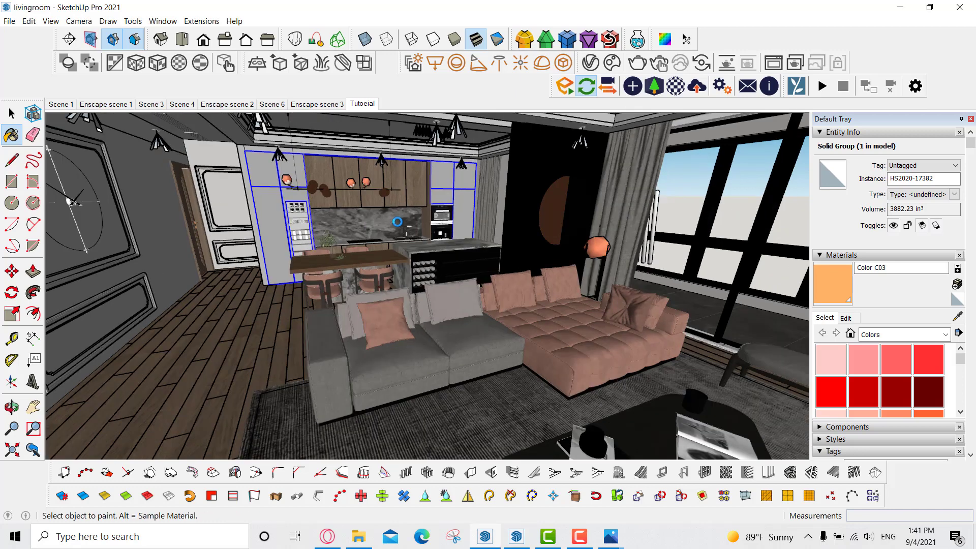
key("space")
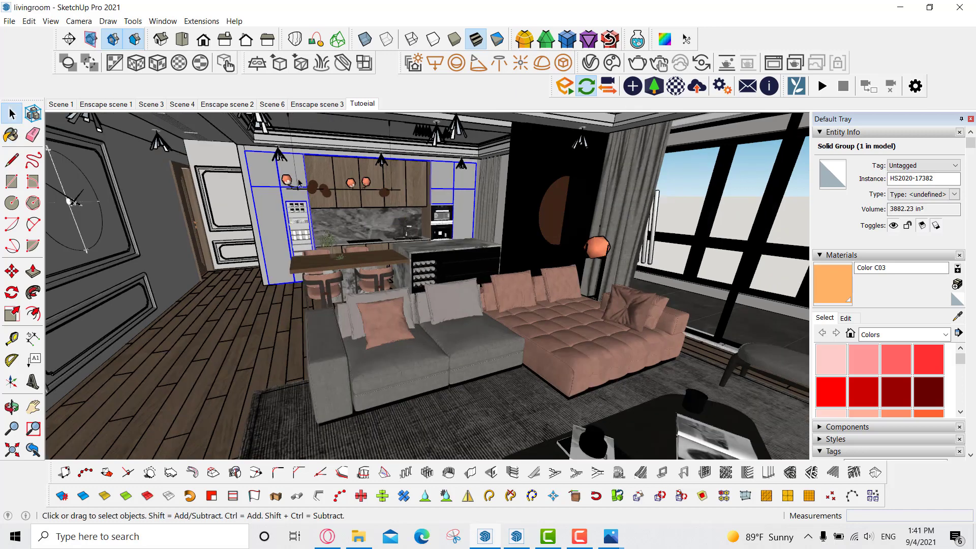
left_click(632, 86)
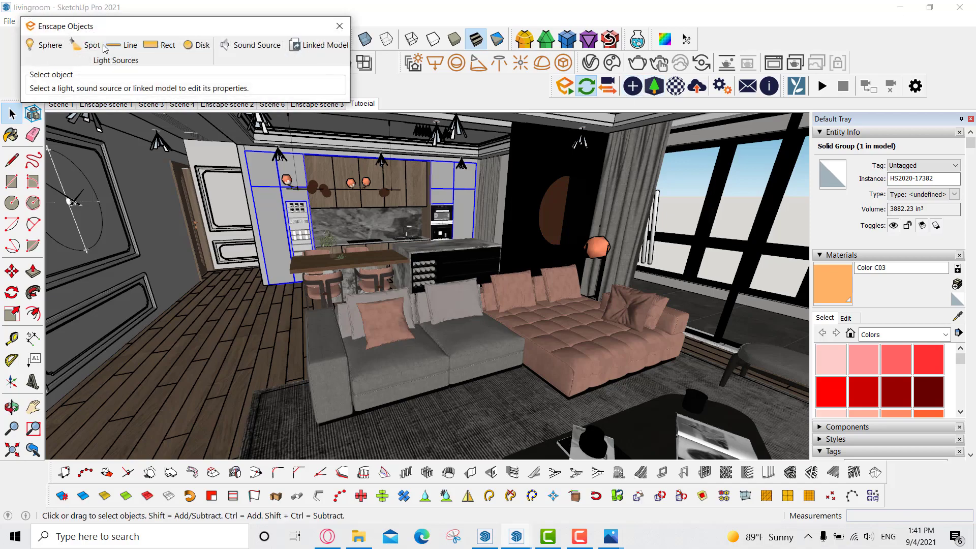
left_click(339, 26)
Step: Examine the paneled TV wall and select the group next to the row of vertical tubes
middle_click_drag(508, 238, 634, 289)
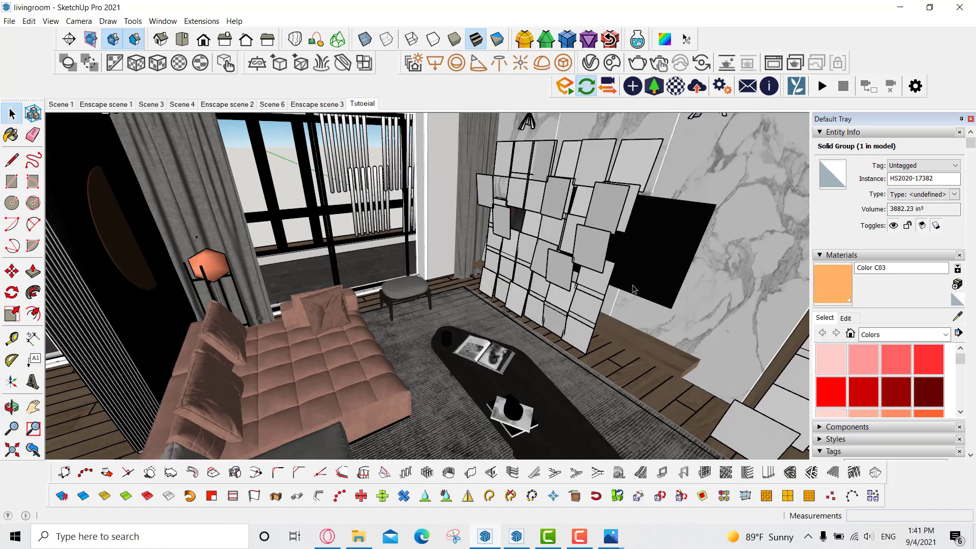
middle_click_drag(602, 342, 478, 342)
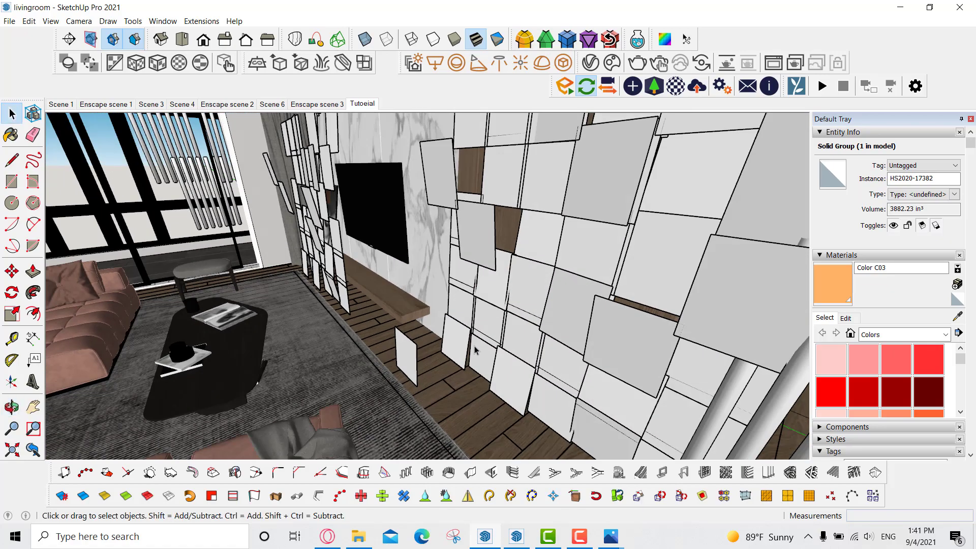
middle_click_drag(535, 360, 458, 338)
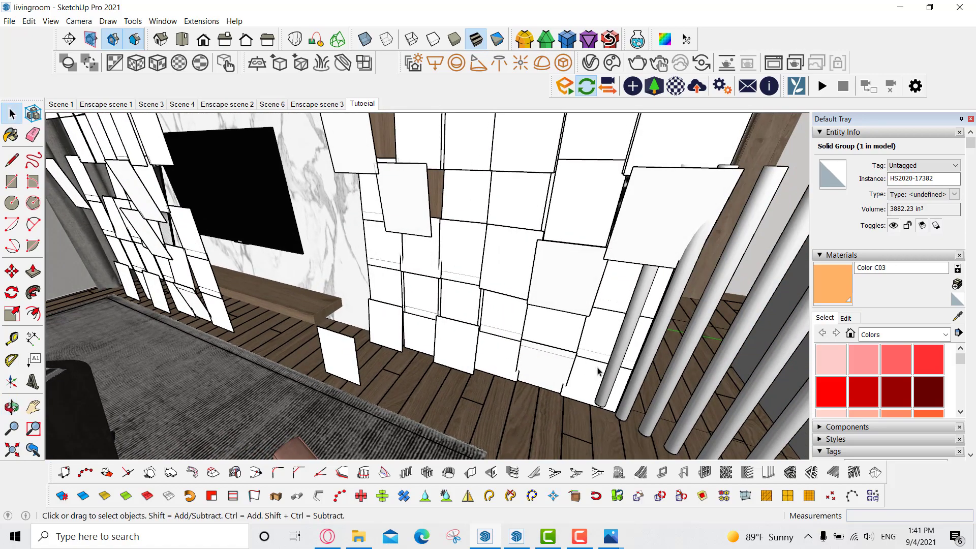
scroll(613, 236, "up", 1)
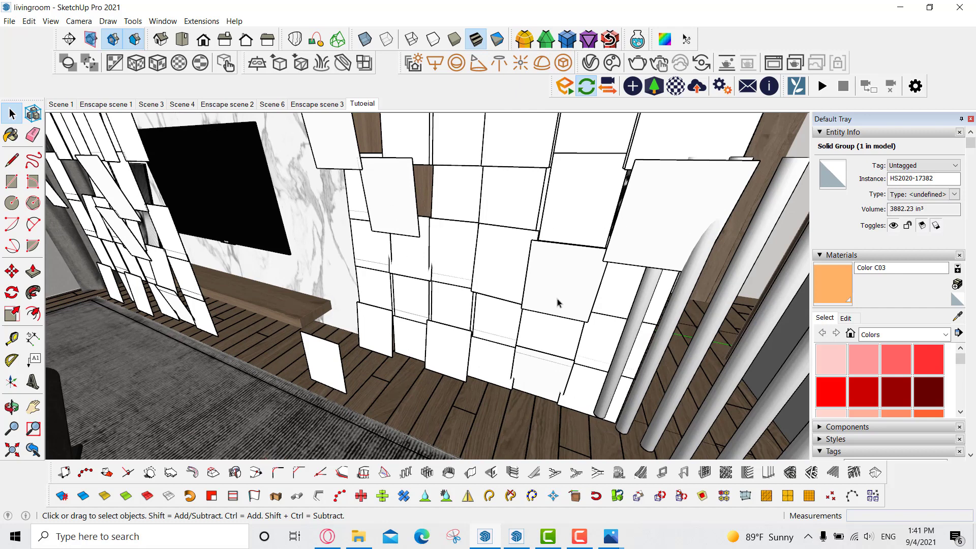
middle_click_drag(568, 320, 545, 336)
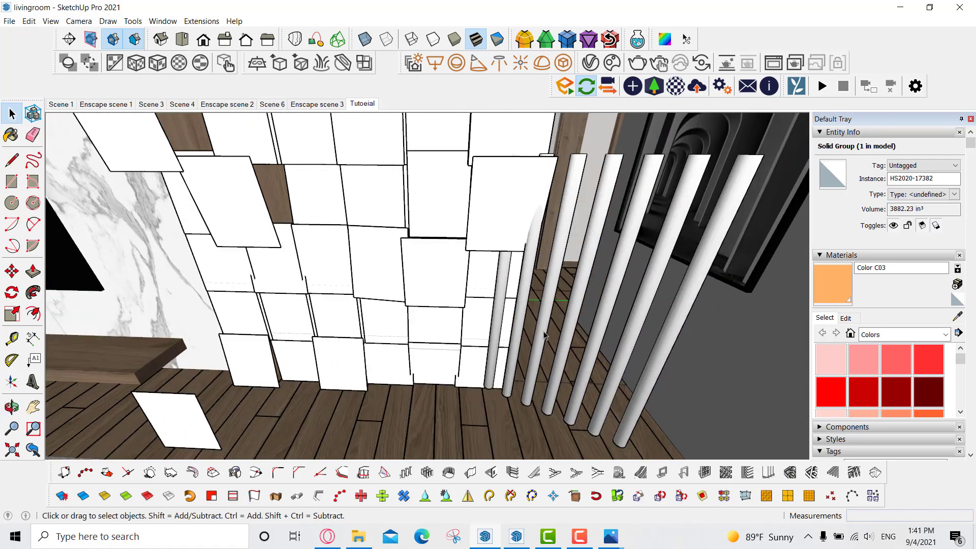
left_click(672, 338)
middle_click_drag(673, 338, 544, 322)
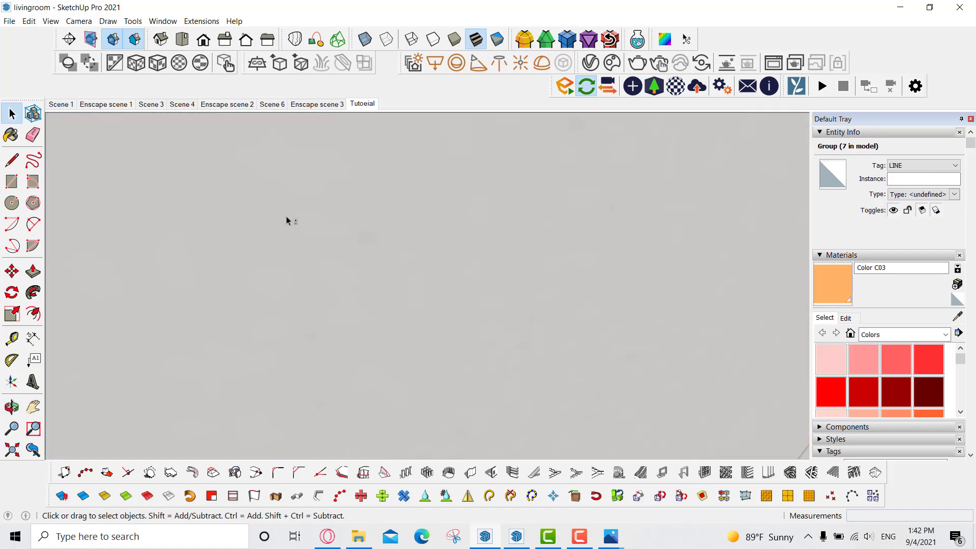
Step: Examine the living room windows, sofa area, kitchen island, dining table and tall kitchen cabinets
middle_click_drag(287, 221, 407, 203)
scroll(346, 208, "up", 2)
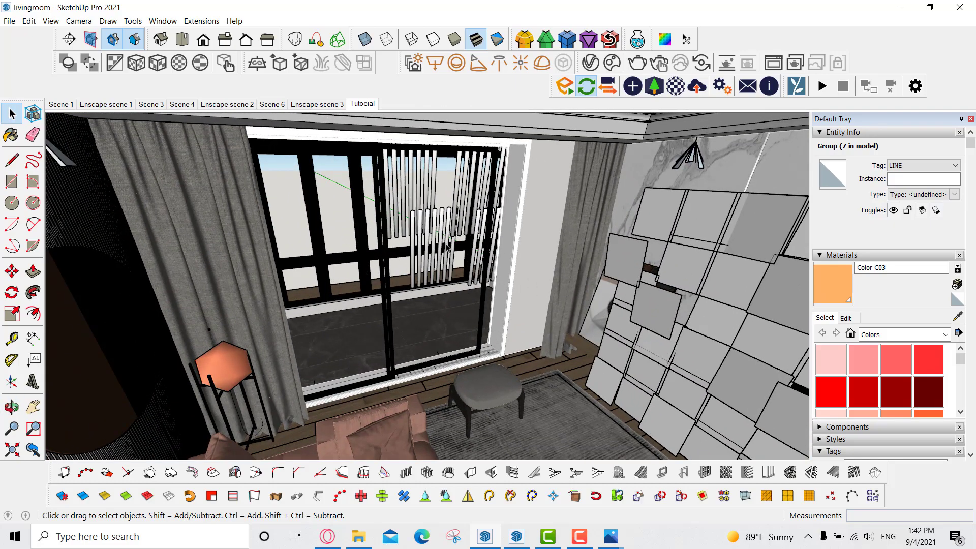
middle_click_drag(447, 246, 349, 227)
scroll(349, 226, "down", 2)
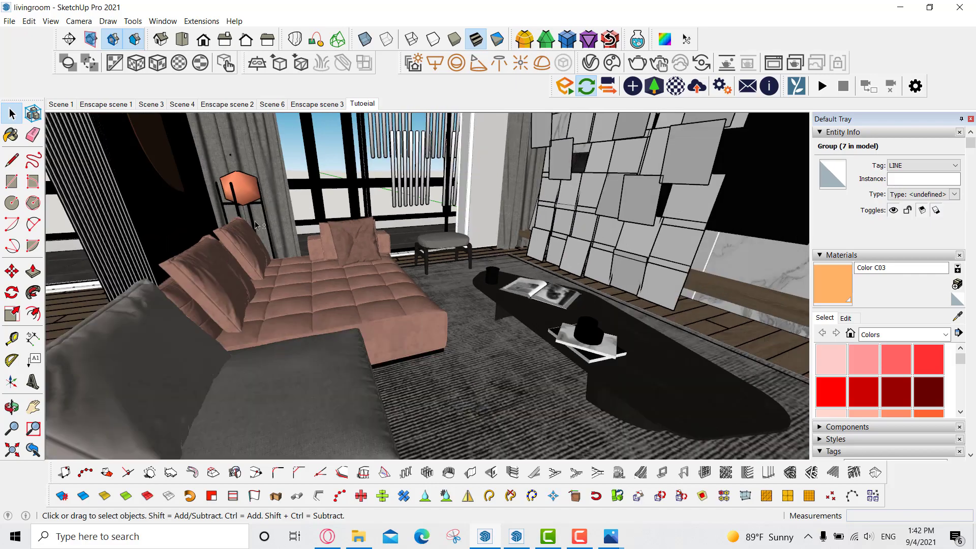
middle_click_drag(257, 224, 159, 276)
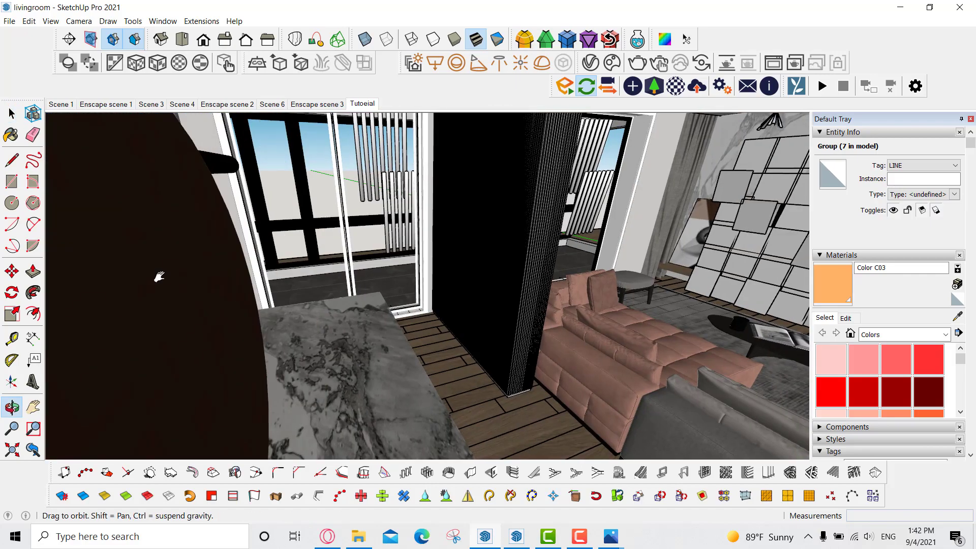
middle_click_drag(523, 222, 280, 258, "shift")
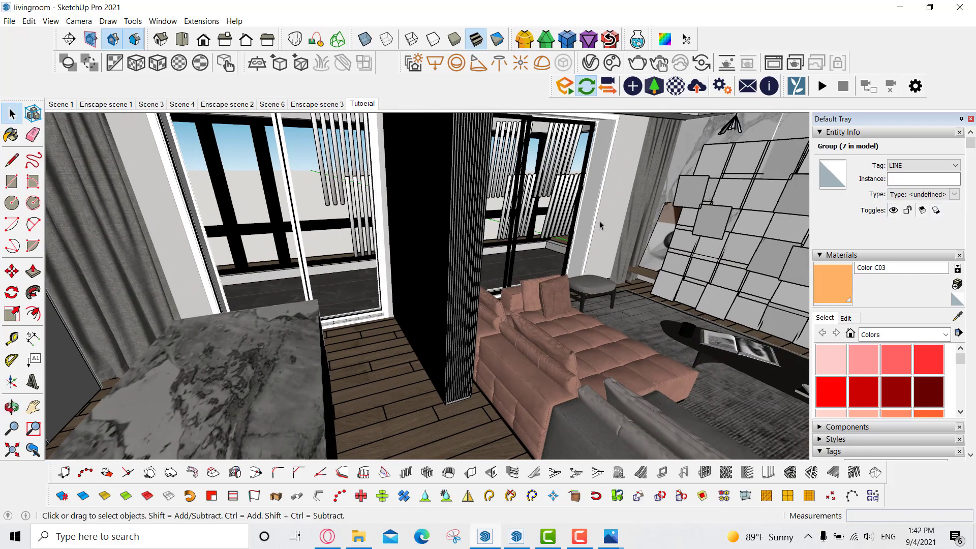
middle_click_drag(600, 225, 350, 216)
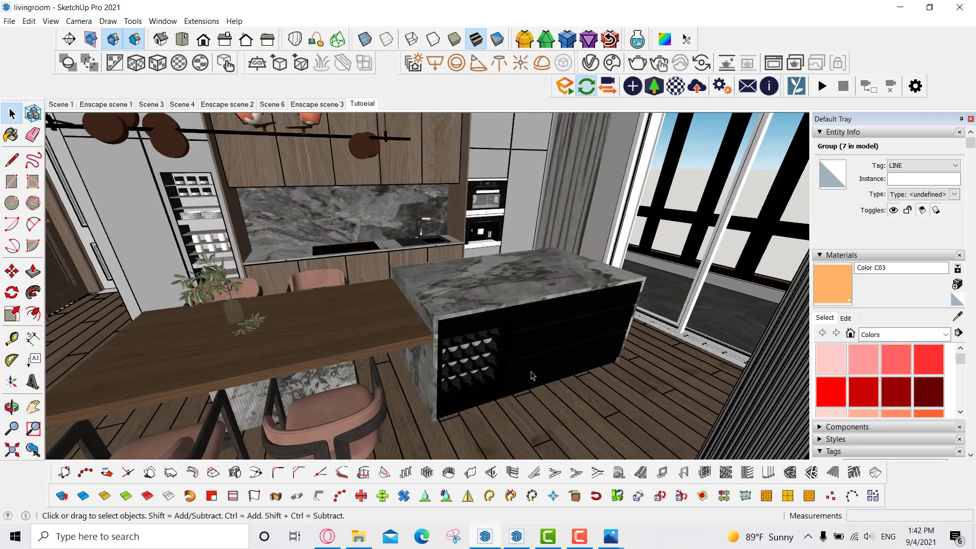
middle_click_drag(531, 376, 495, 318)
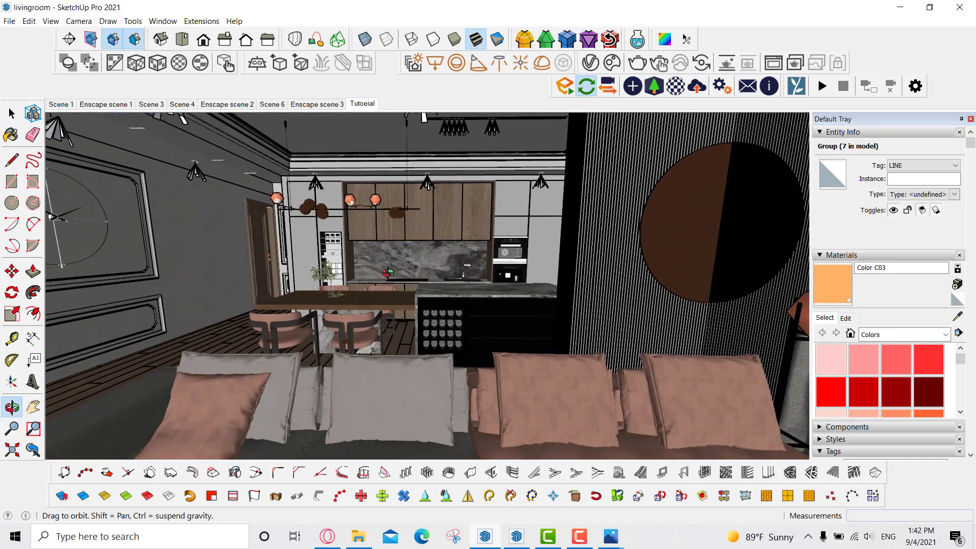
middle_click_drag(387, 272, 403, 301)
scroll(402, 300, "up", 2)
middle_click_drag(337, 277, 369, 275)
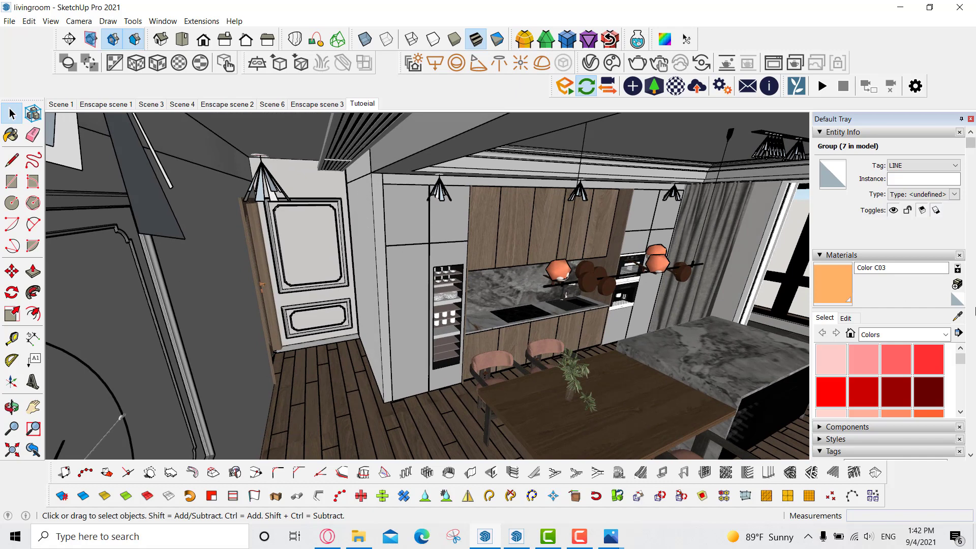
Step: Sample the white material beside the tall kitchen cabinets and inspect its self-illumination settings in the Enscape material editor
left_click(958, 316)
left_click(364, 262)
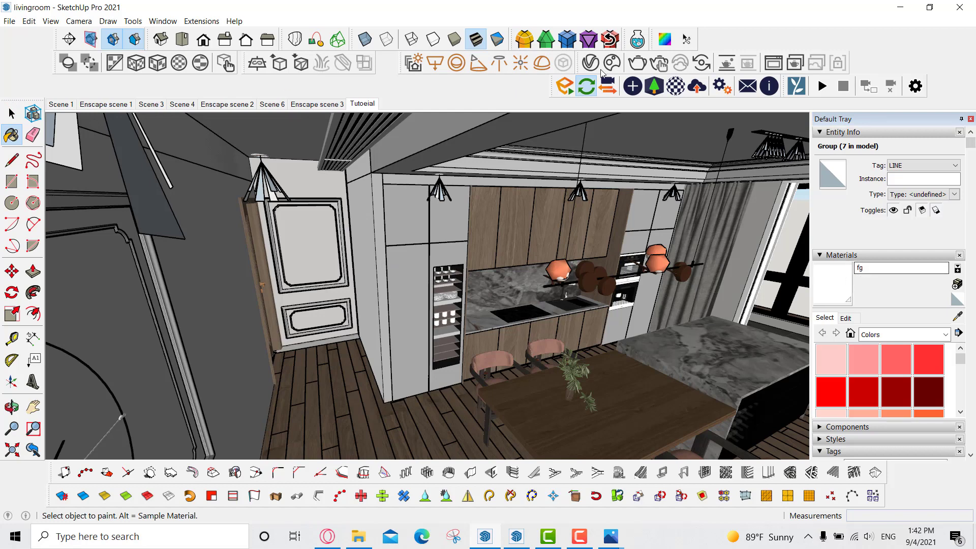
left_click(676, 86)
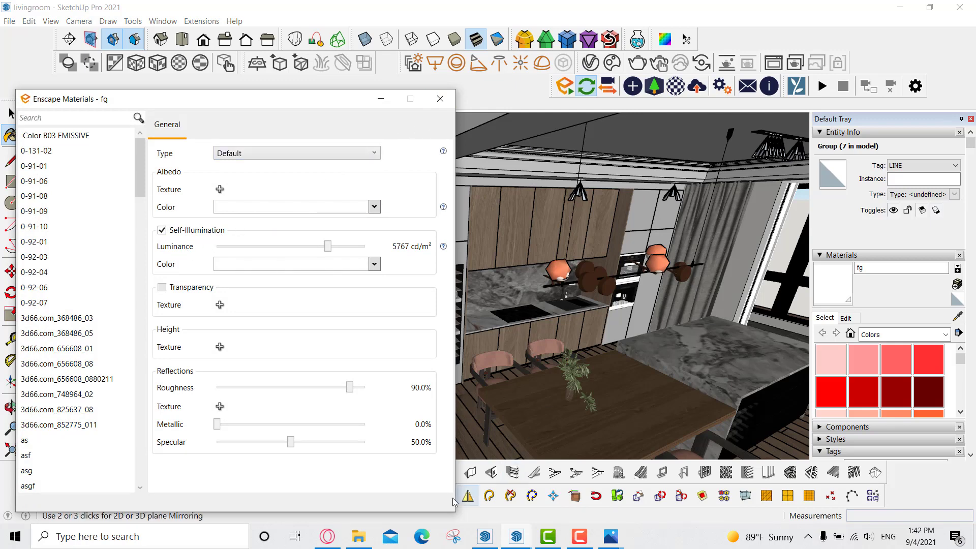
left_click(358, 536)
double_click(213, 108)
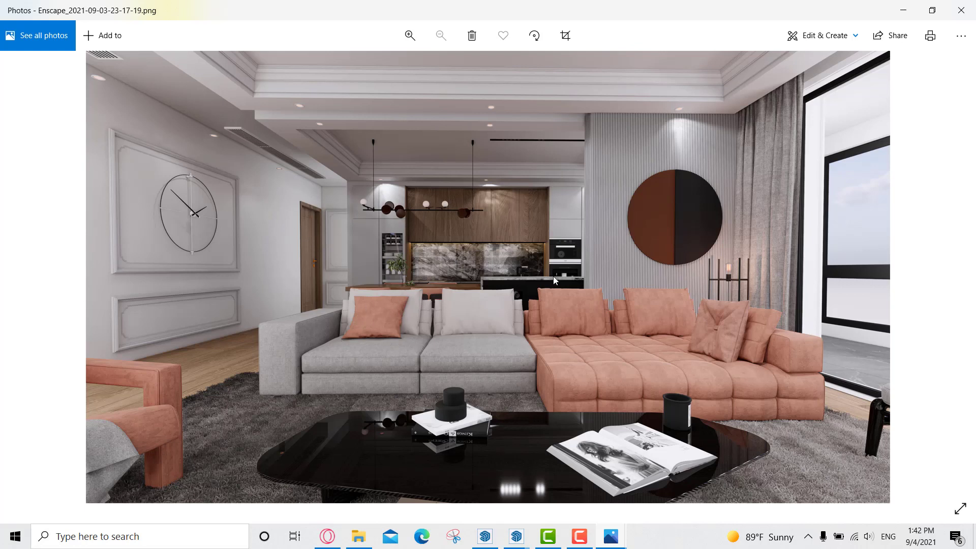
left_click(960, 10)
Step: Switch to the Enscape livingroom window, inspect the sofa view, and reduce it to a small floating window
mouse_move(525, 537)
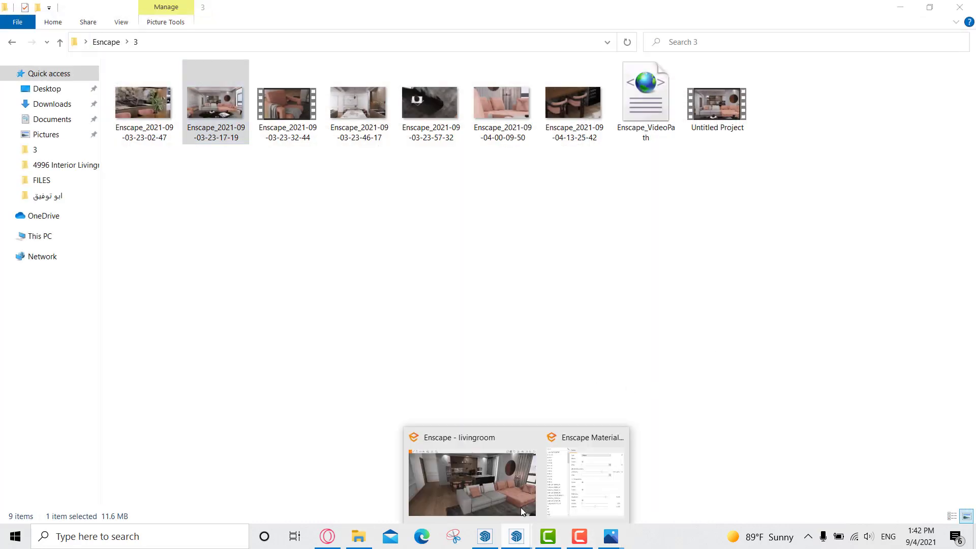
left_click(502, 486)
left_click_drag(565, 303, 773, 305)
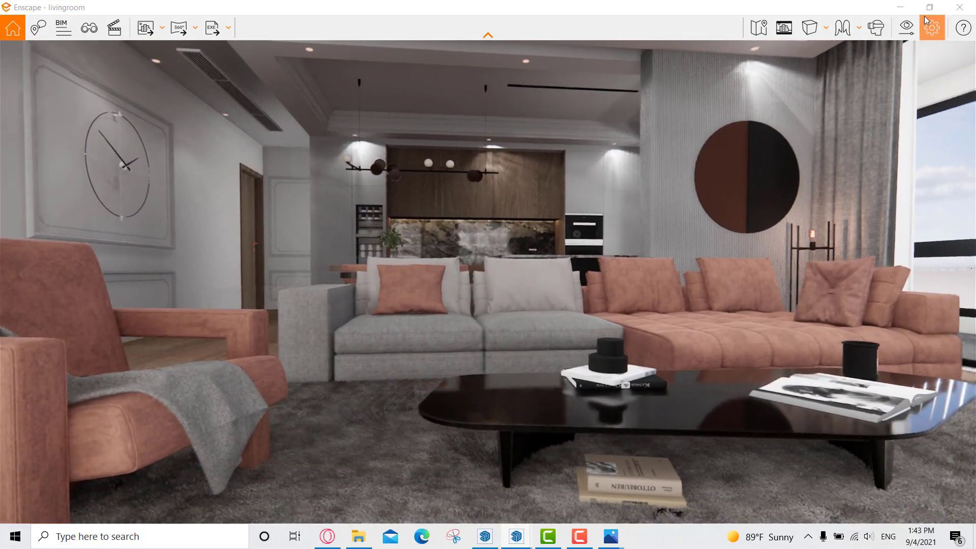
left_click(931, 27)
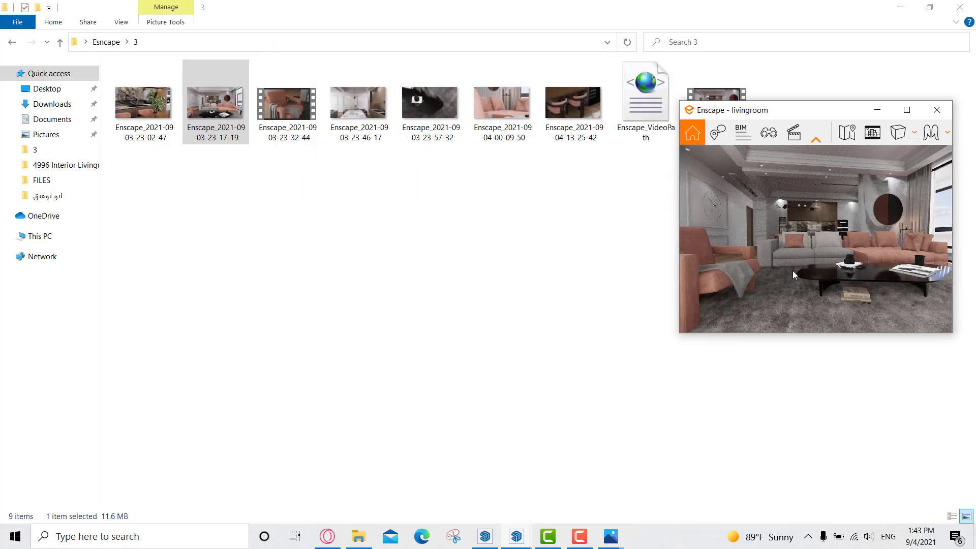
left_click(807, 537)
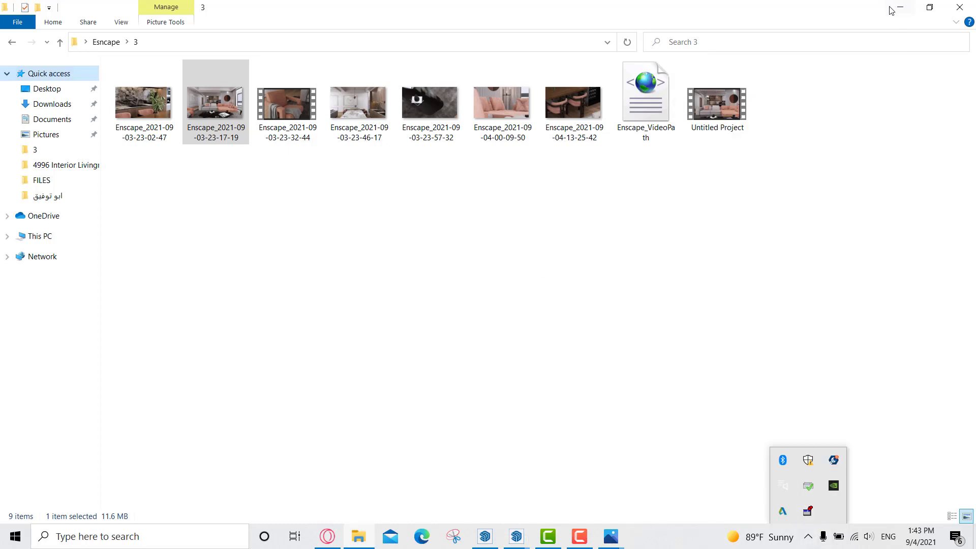
left_click(899, 8)
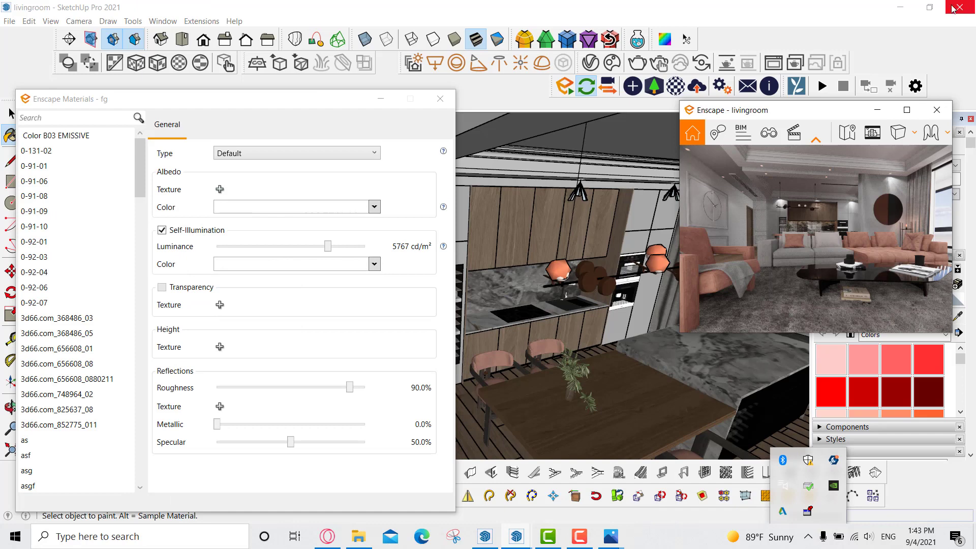
left_click(952, 9)
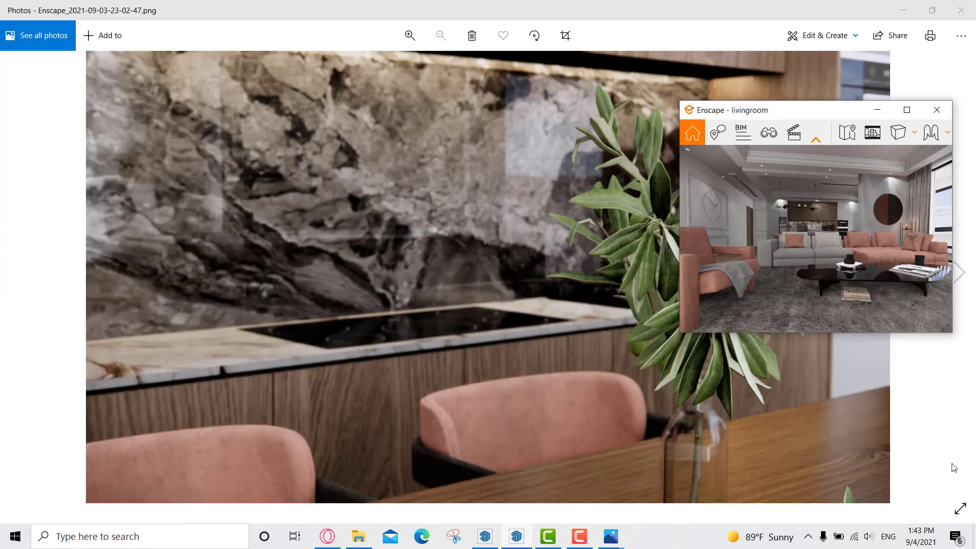
left_click(958, 272)
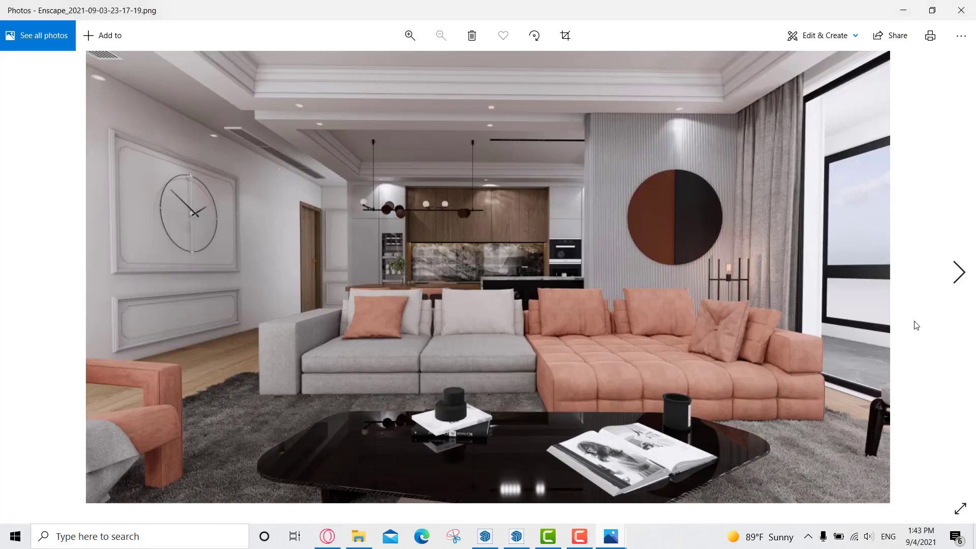
Step: Restart the window-pinning utility by searching for "desk" and pin the Enscape livingroom window on top of other windows
left_click(808, 536)
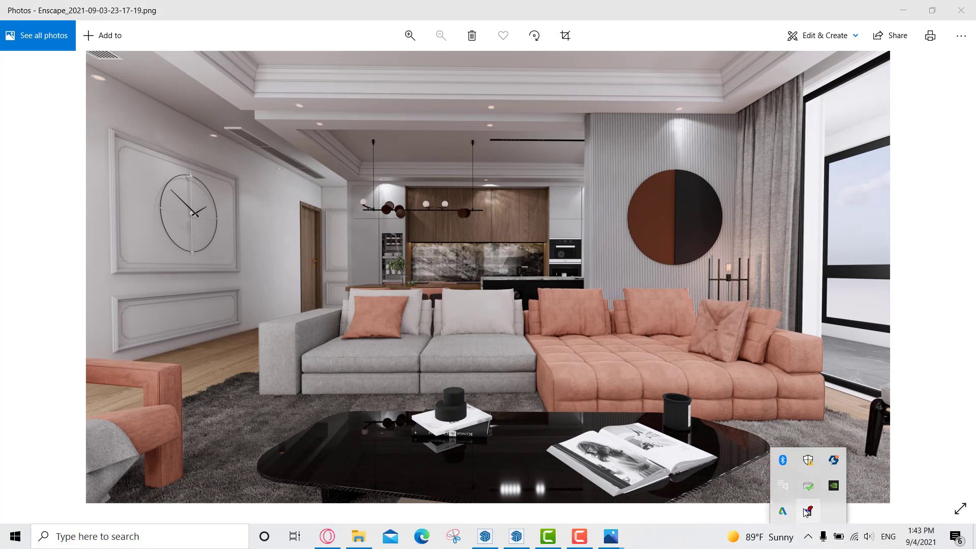
right_click(807, 513)
left_click(823, 499)
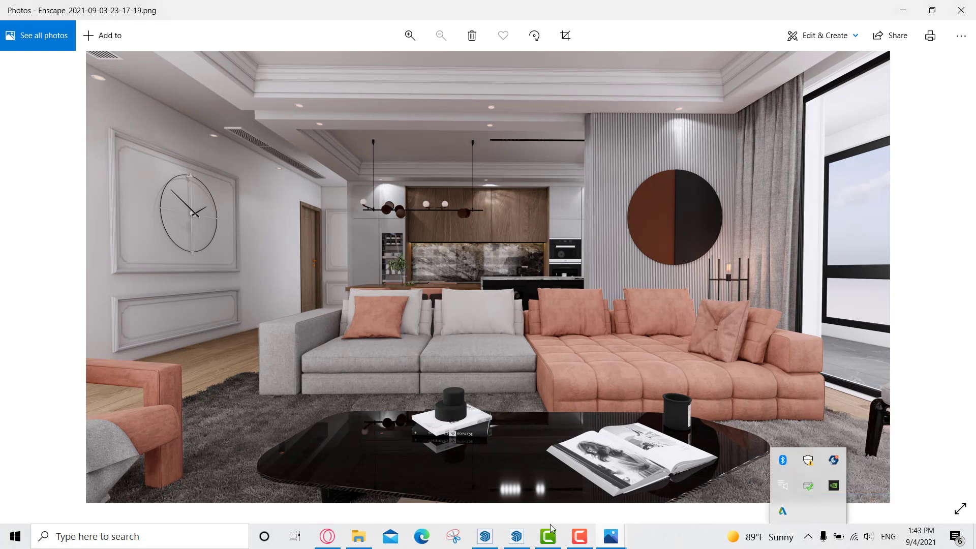
left_click(517, 473)
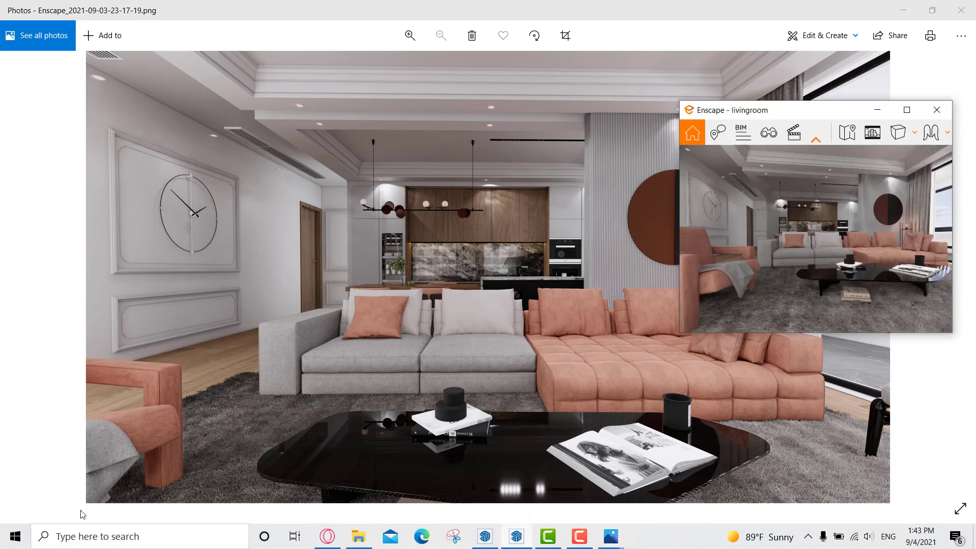
left_click(14, 536)
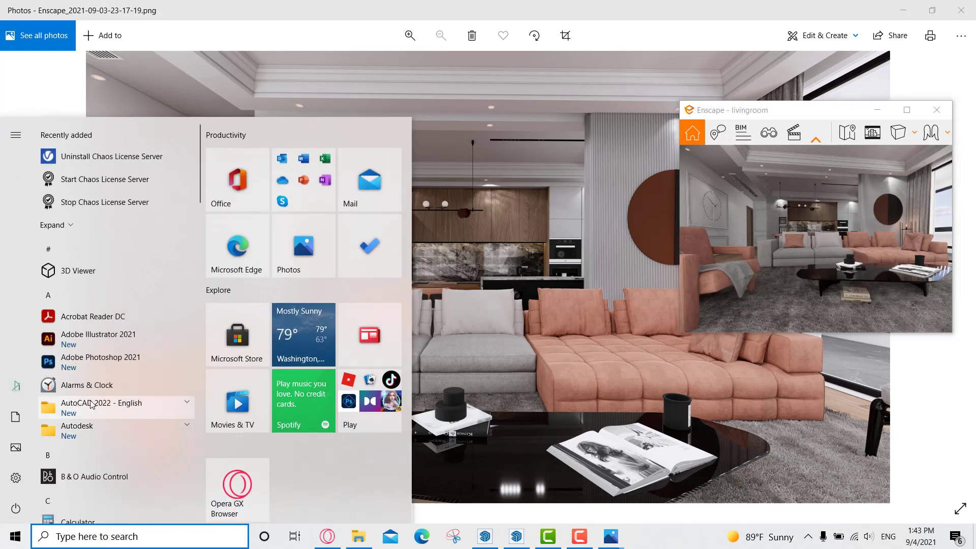
type("desk")
left_click(131, 184)
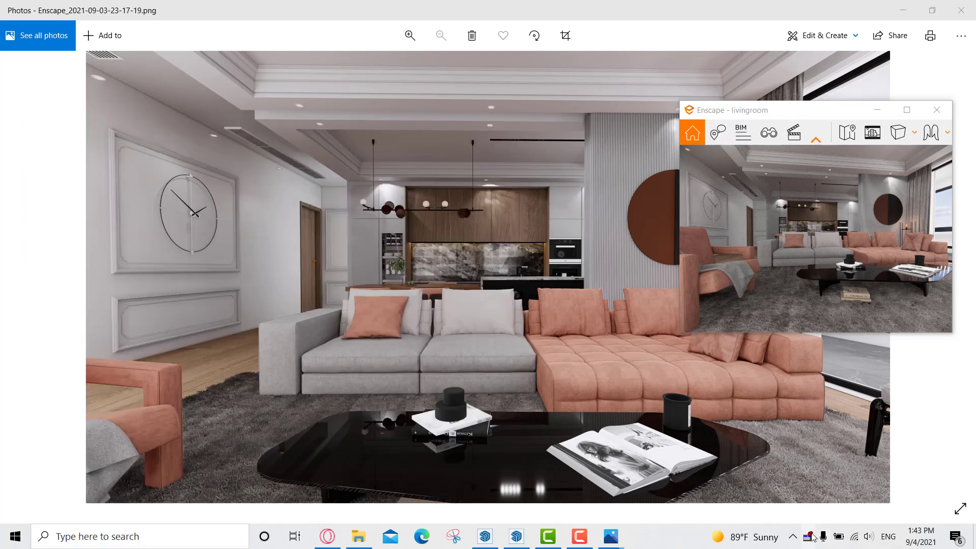
left_click(834, 108)
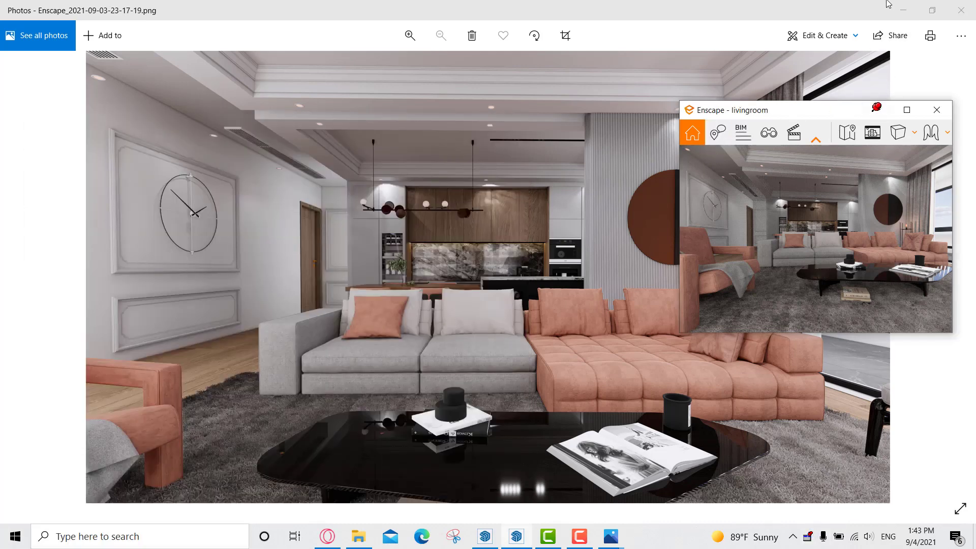
Step: Return to the livingroom model in SketchUp, close the Enscape material editor and look over the sofa cushions and seats
left_click(484, 537)
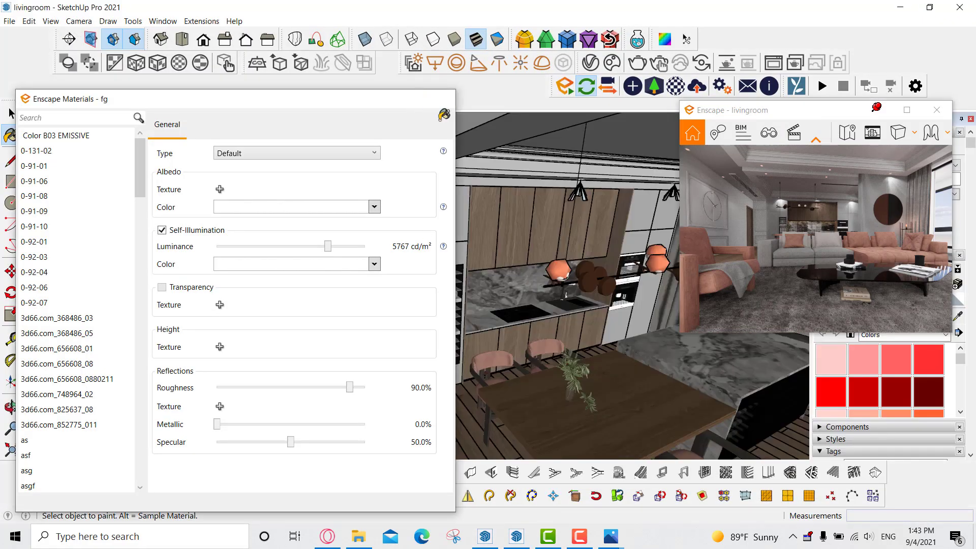
left_click(440, 99)
mouse_move(630, 409)
middle_mouse_down()
mouse_move(468, 342)
mouse_move(440, 309)
middle_mouse_up()
middle_click_drag(625, 386, 570, 344, "shift")
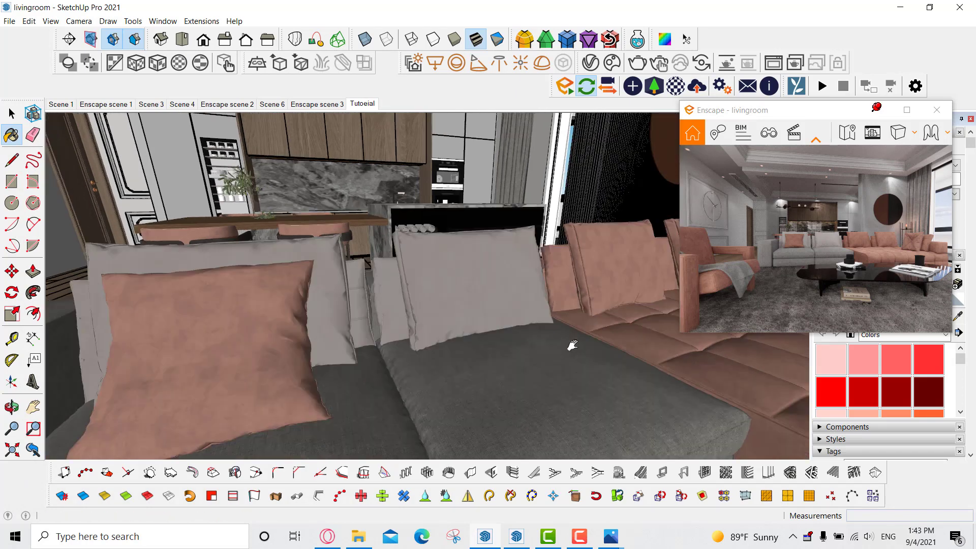
middle_click_drag(600, 399, 462, 303, "shift")
scroll(630, 348, "down", 2)
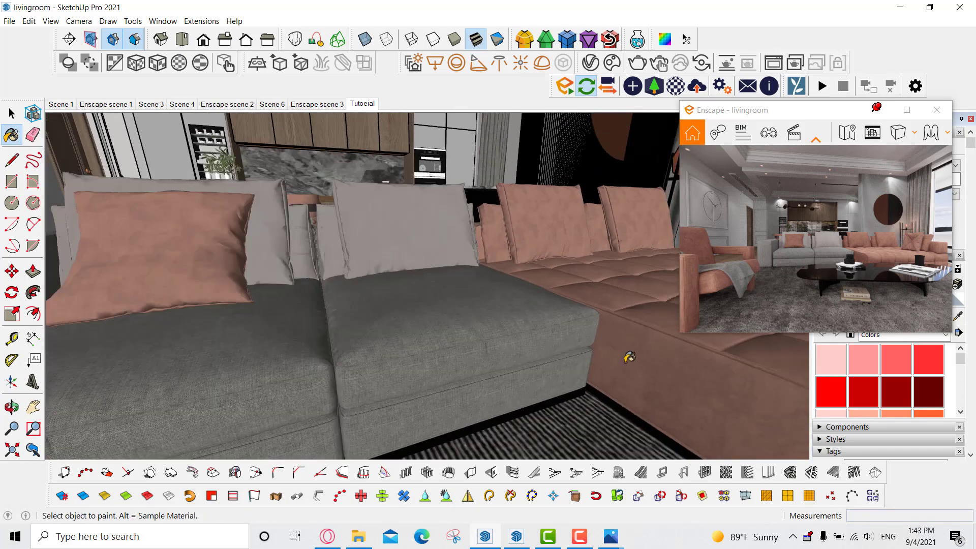
Step: Sample the black coffee table's wood material and set its reflection roughness to 0% in the Enscape material editor
scroll(617, 376, "down", 3)
mouse_move(630, 404)
middle_mouse_down()
mouse_move(562, 342)
mouse_move(510, 272)
mouse_move(584, 310)
middle_mouse_up()
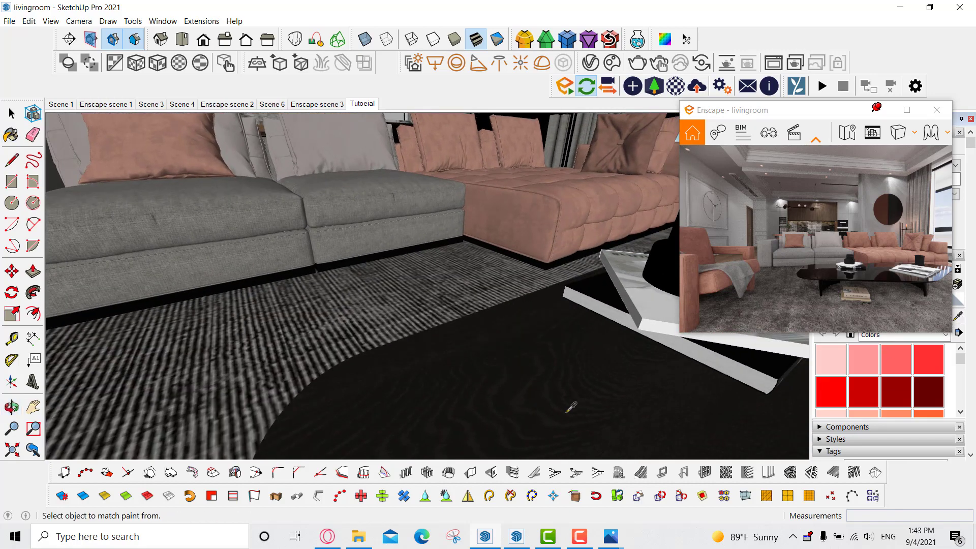
left_click(675, 86)
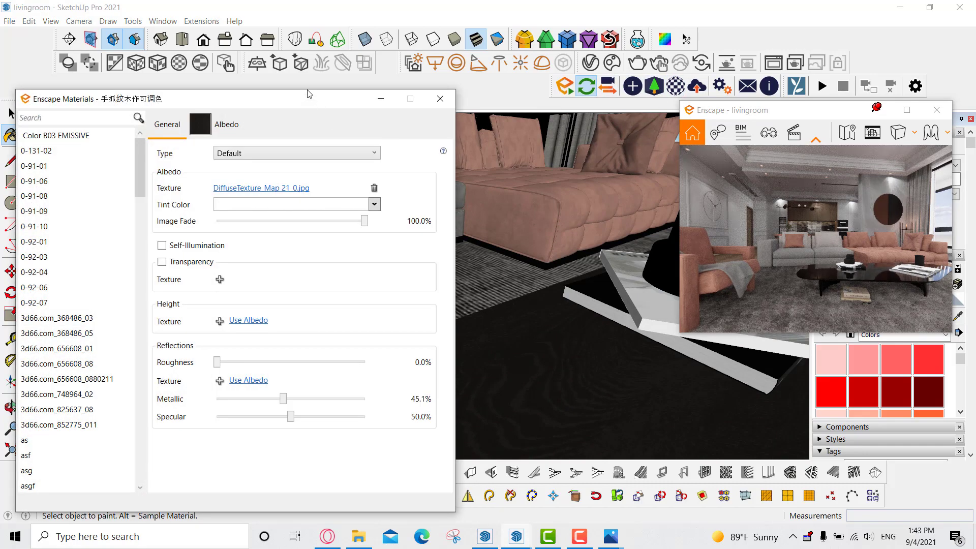
left_click_drag(309, 94, 266, 40)
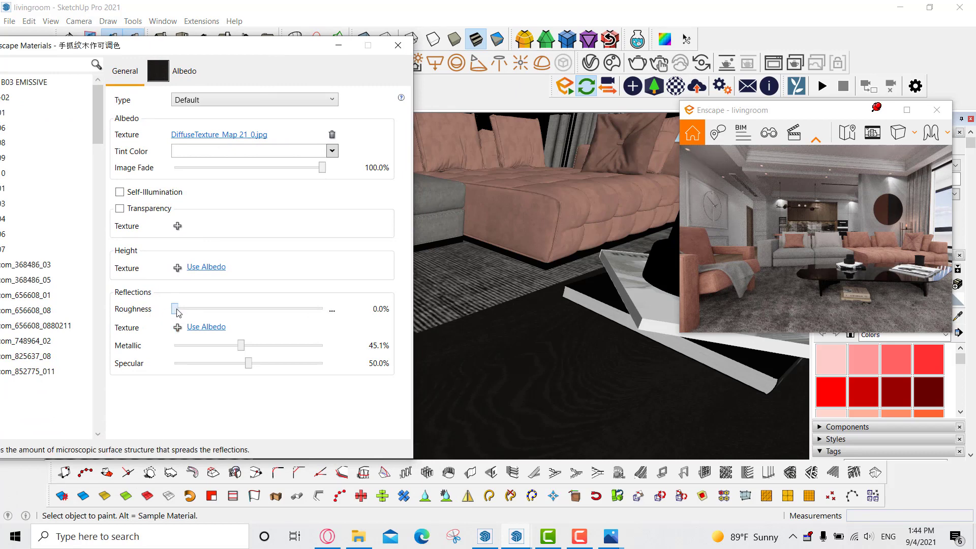
left_click_drag(241, 311, 175, 309)
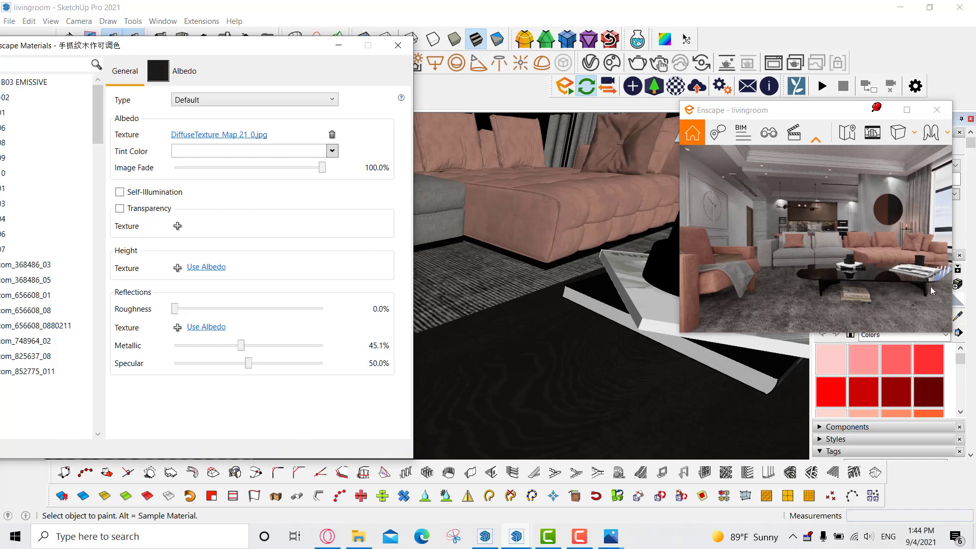
left_click(398, 45)
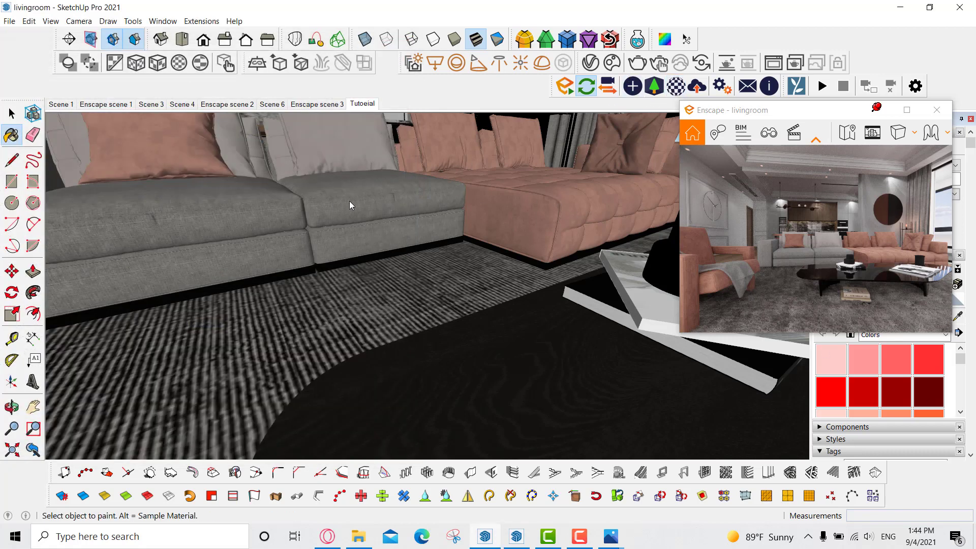
Step: Review the height and albedo maps of the pink sofa's material and set its roughness to 100%
left_click(676, 86)
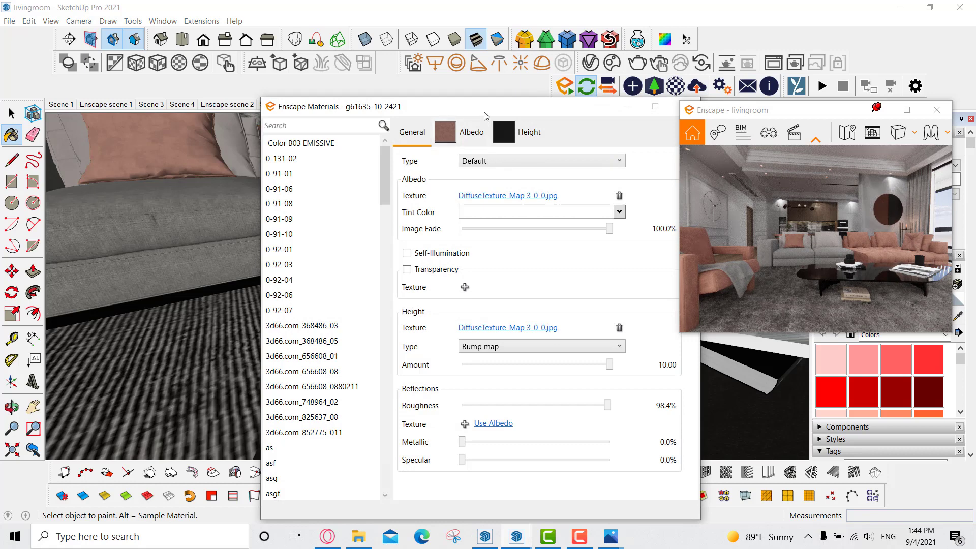
left_click_drag(483, 112, 214, 80)
left_click(261, 102)
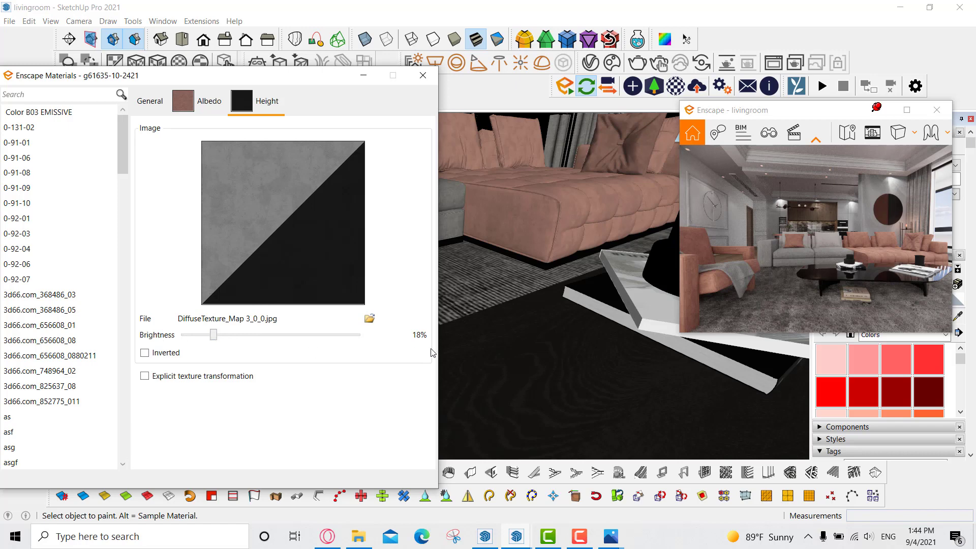
left_click(199, 103)
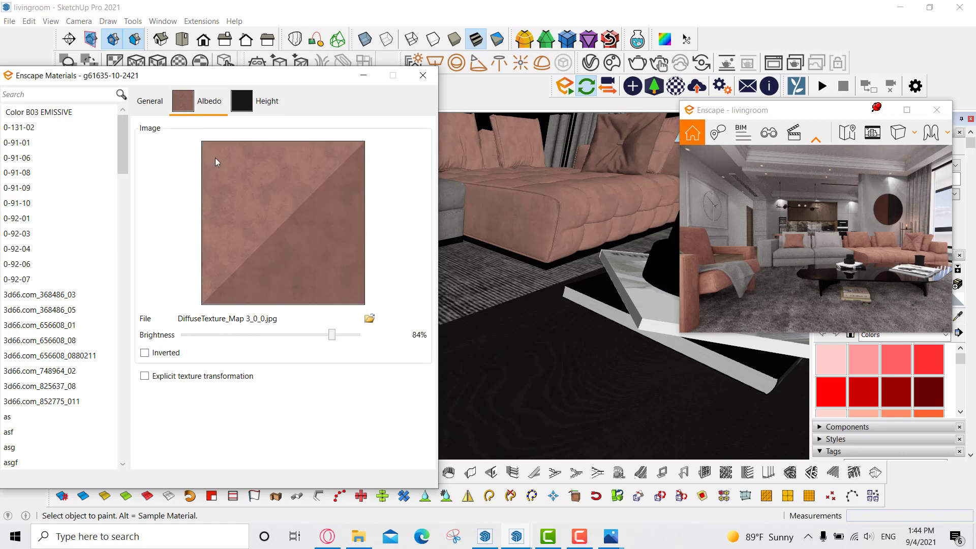
left_click(148, 104)
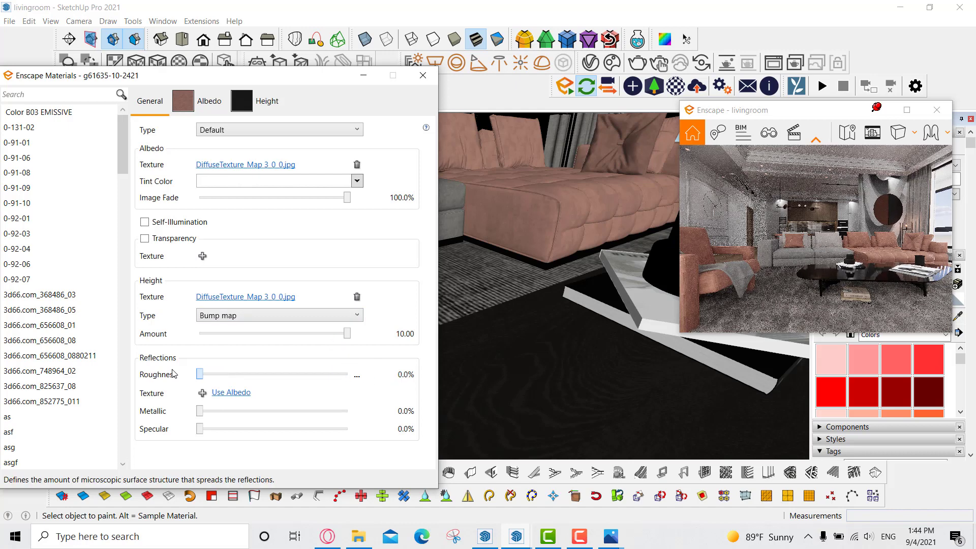
left_click_drag(345, 377, 351, 376)
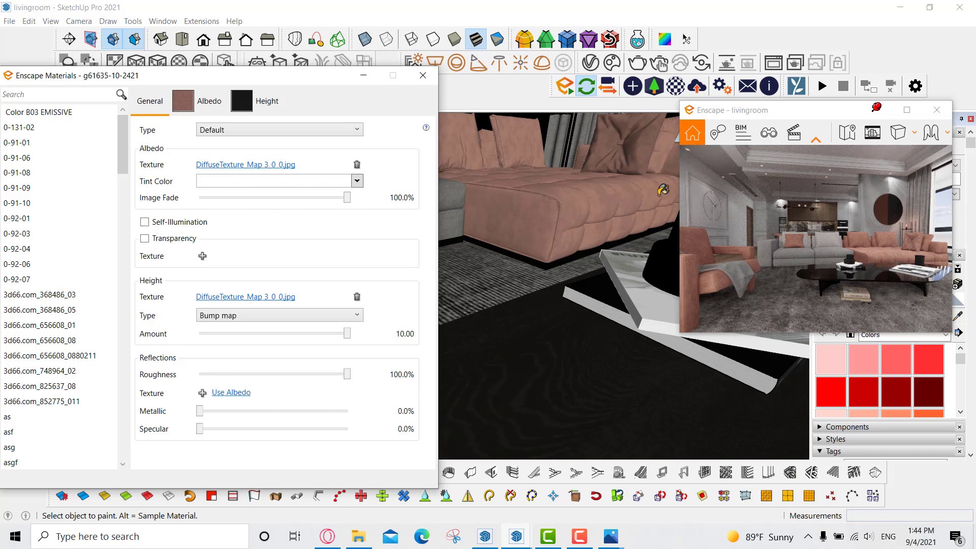
left_click(422, 76)
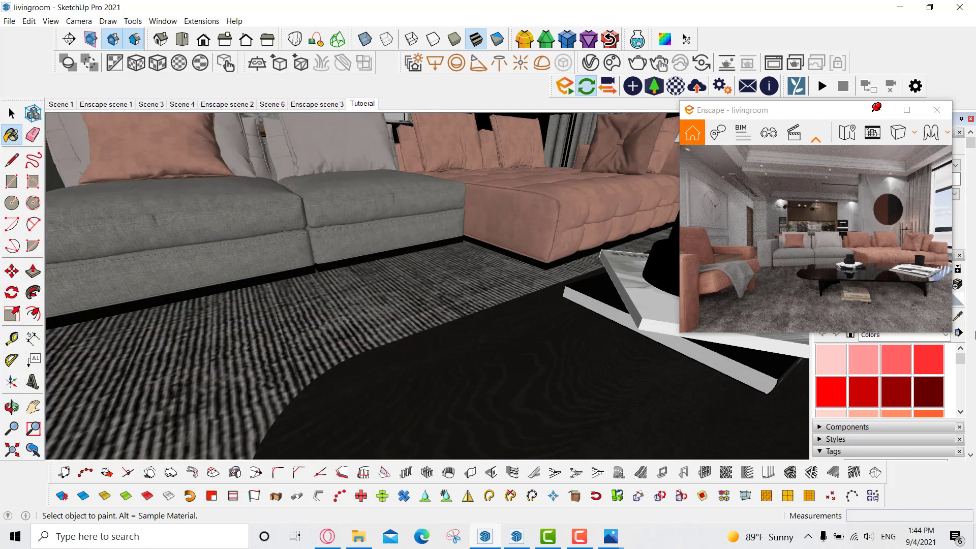
Step: Sample the striped rug's material and examine its Carpet type and settings in the Enscape material editor
key("alt")
left_click(321, 328, "alt")
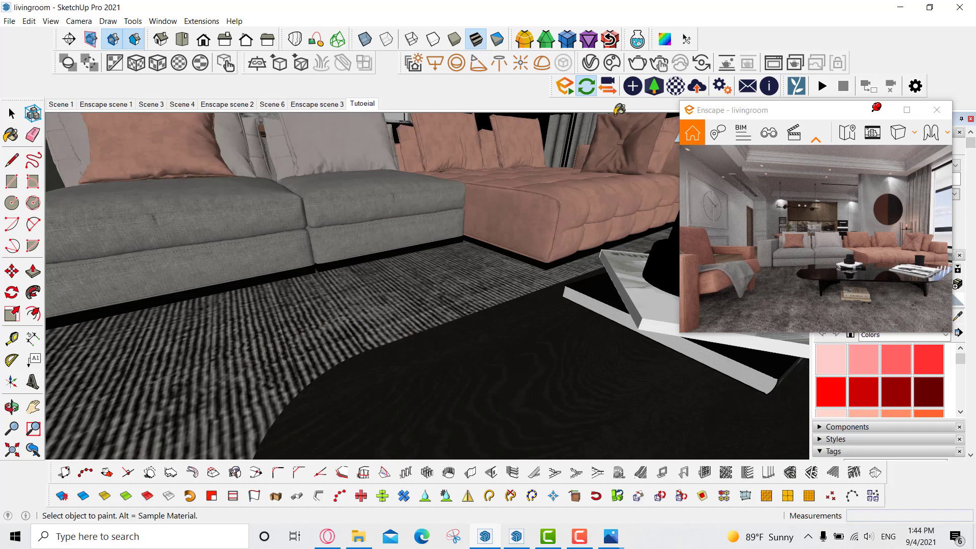
left_click(675, 86)
left_click_drag(462, 178, 200, 142)
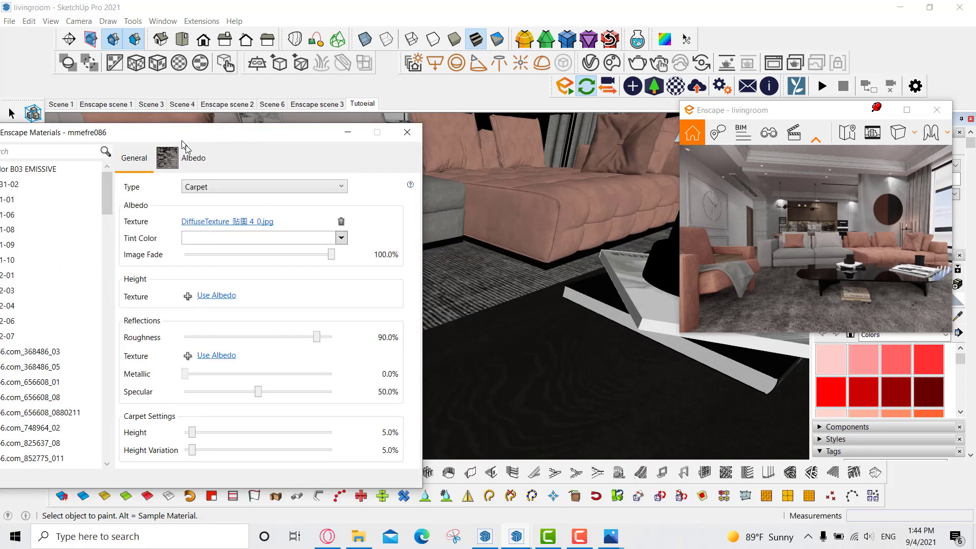
left_click(194, 188)
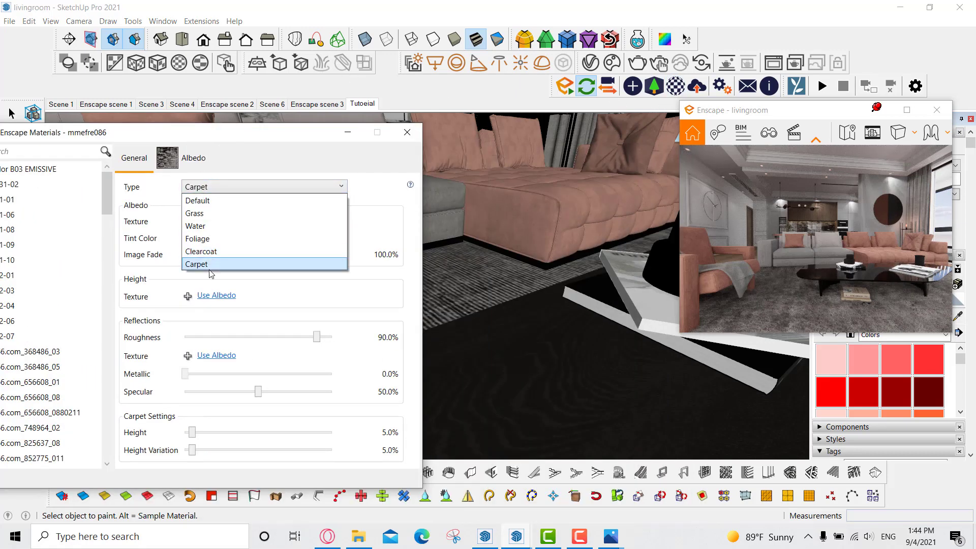
left_click(272, 190)
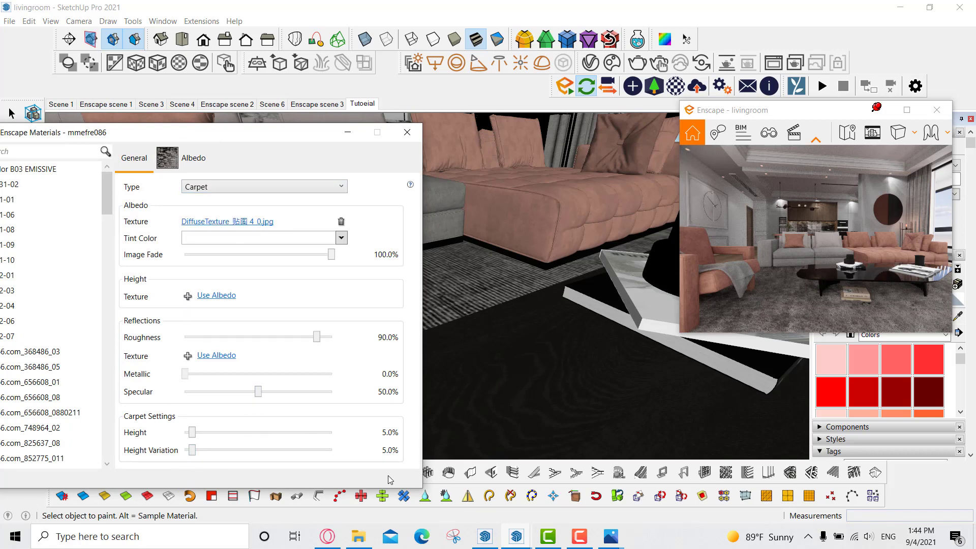
left_click(407, 132)
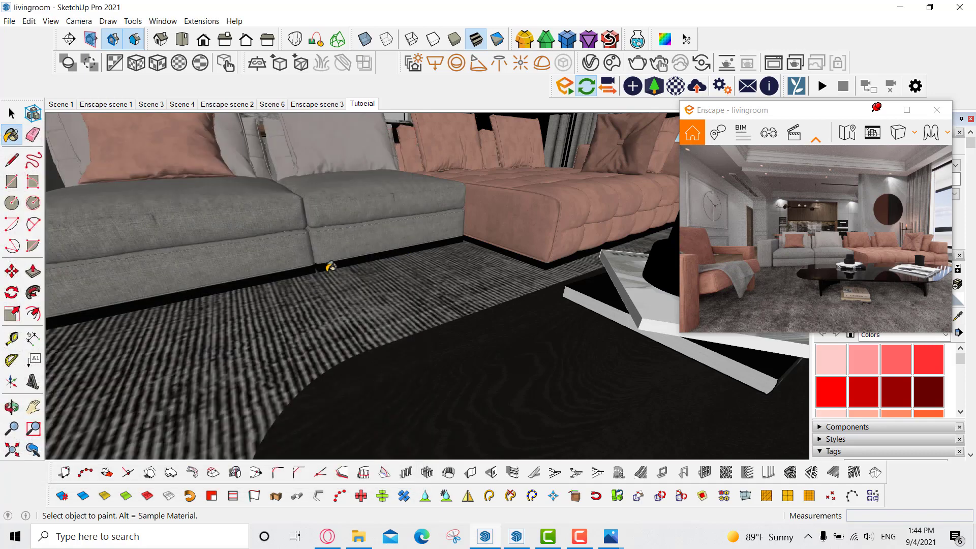
Step: Go to the dining area and examine the brown wood material's Enscape reflection settings
mouse_move(346, 208)
middle_mouse_down()
mouse_move(498, 309)
mouse_move(497, 278)
mouse_move(400, 248)
middle_mouse_up()
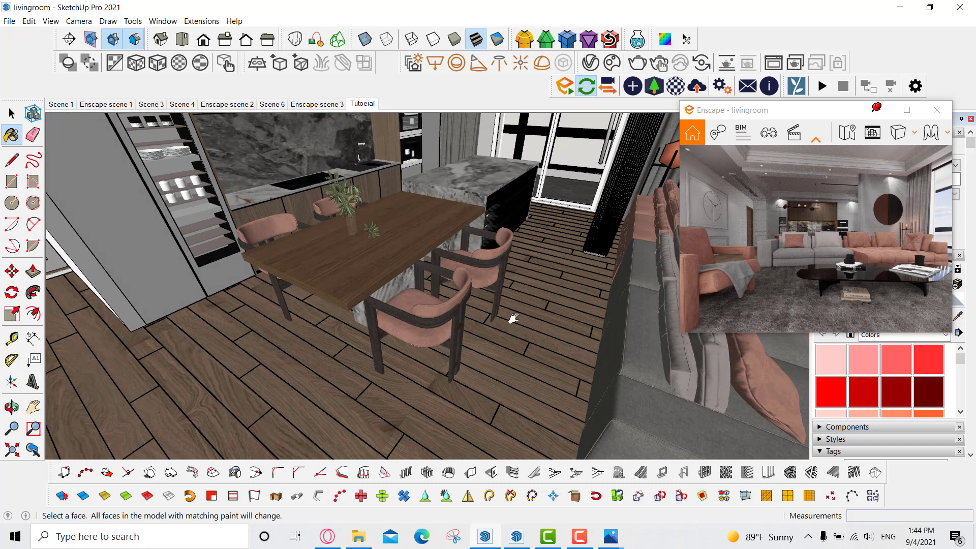
middle_click_drag(487, 254, 752, 279)
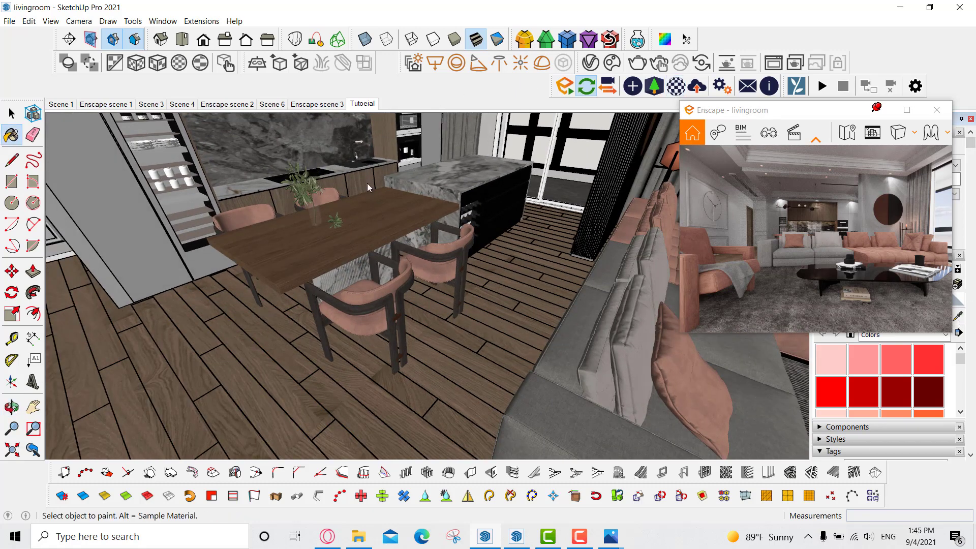
left_click(676, 86)
left_click_drag(427, 100, 316, 75)
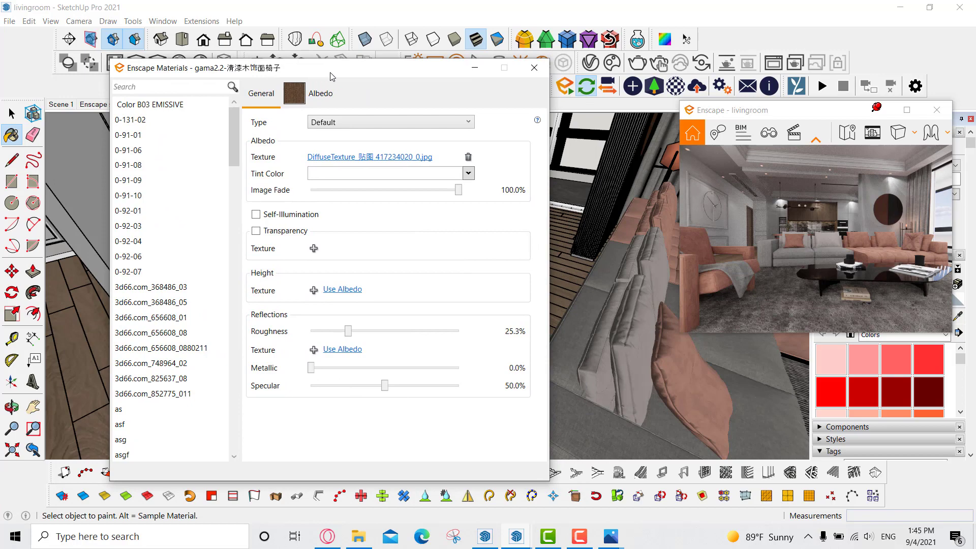
left_click(533, 69)
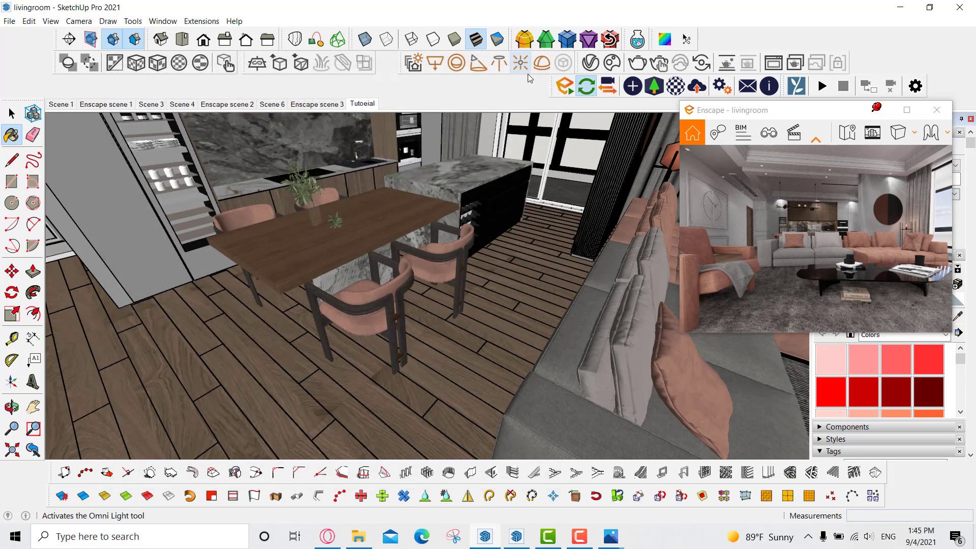
Step: Maximize the Enscape livingroom window and open the visual settings, dismissing the renderer window settings
left_click(906, 110)
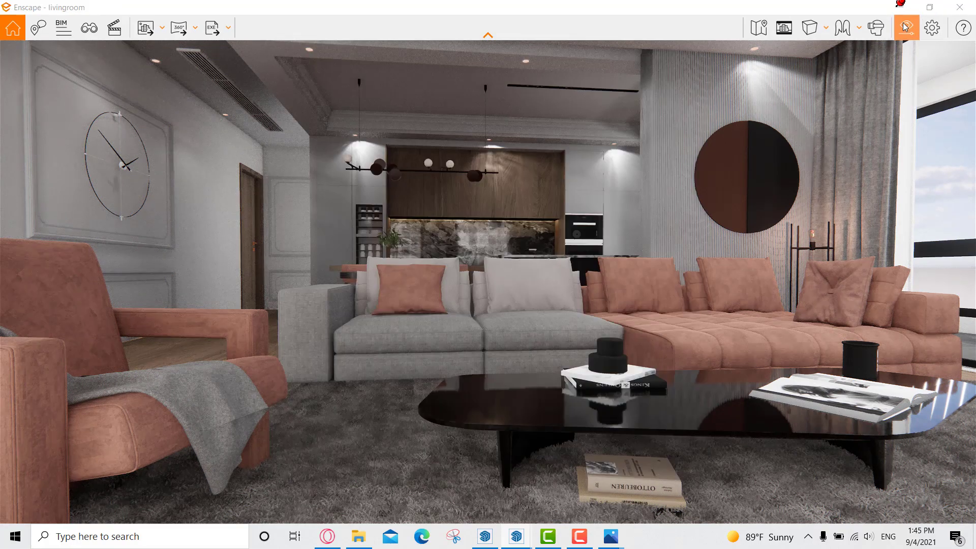
left_click(907, 28)
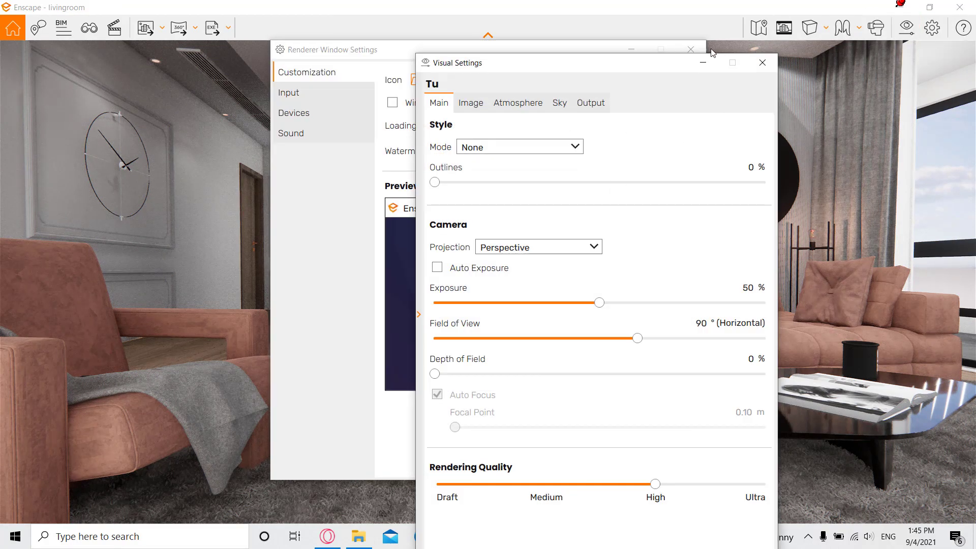
left_click(692, 49)
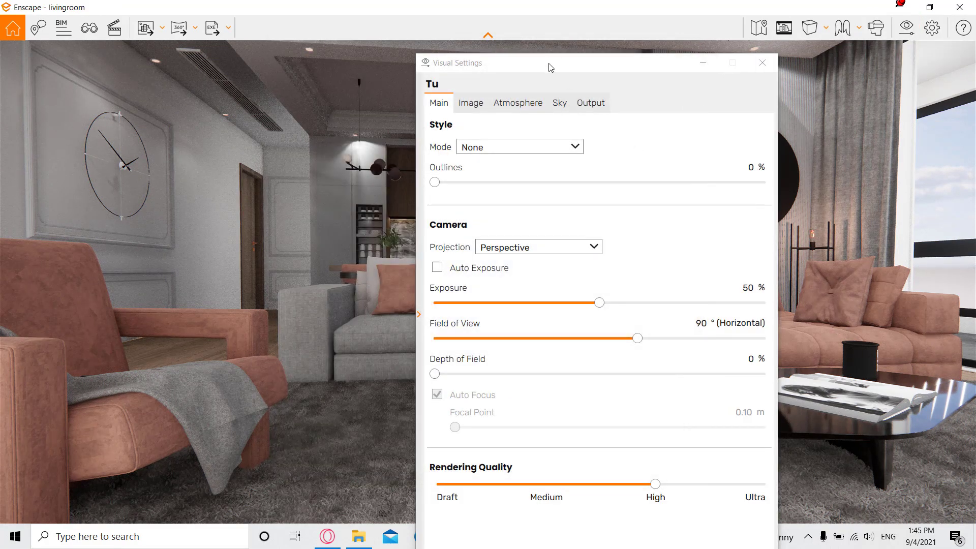
left_click_drag(550, 67, 478, 47)
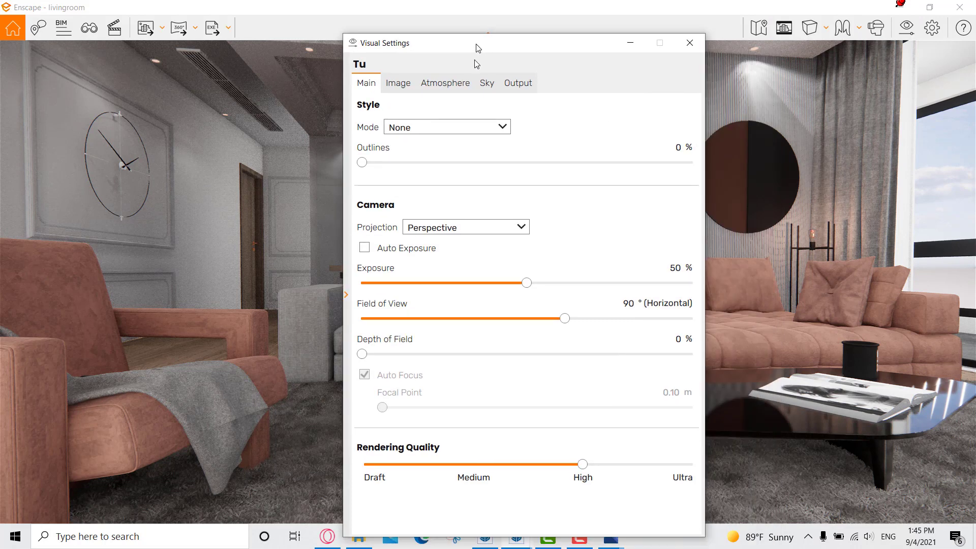
Step: Adjust the image corrections to 48% highlights, -45% shadows and a color temperature of 7,725 K
left_click(398, 83)
left_click_drag(540, 164, 607, 168)
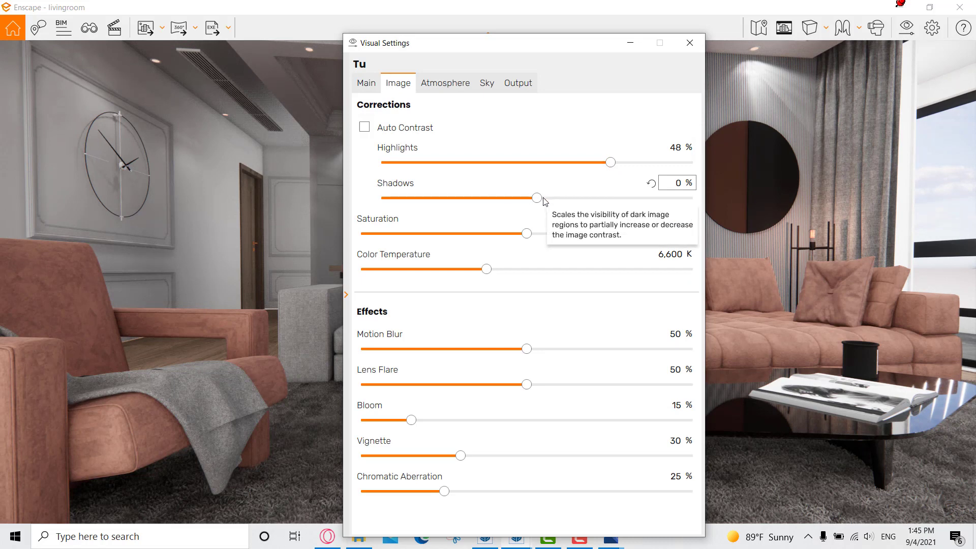
left_click_drag(534, 198, 468, 199)
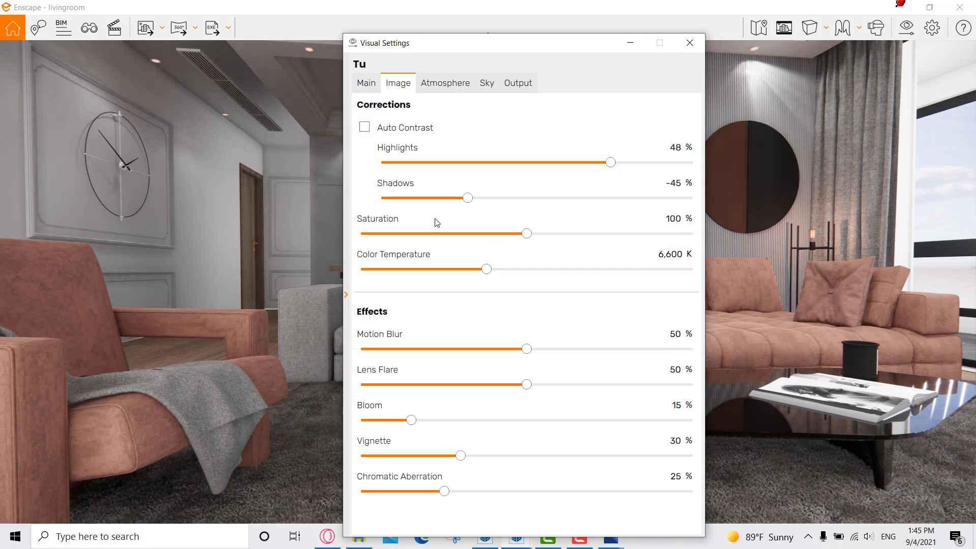
left_click_drag(492, 272, 500, 274)
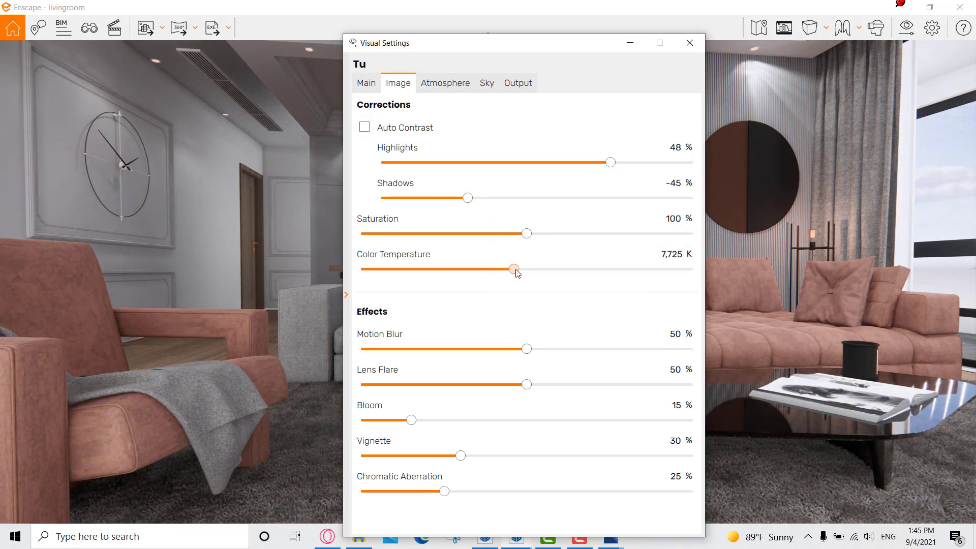
Step: Set both the vignette and bloom image effects to 0%
left_click(405, 420)
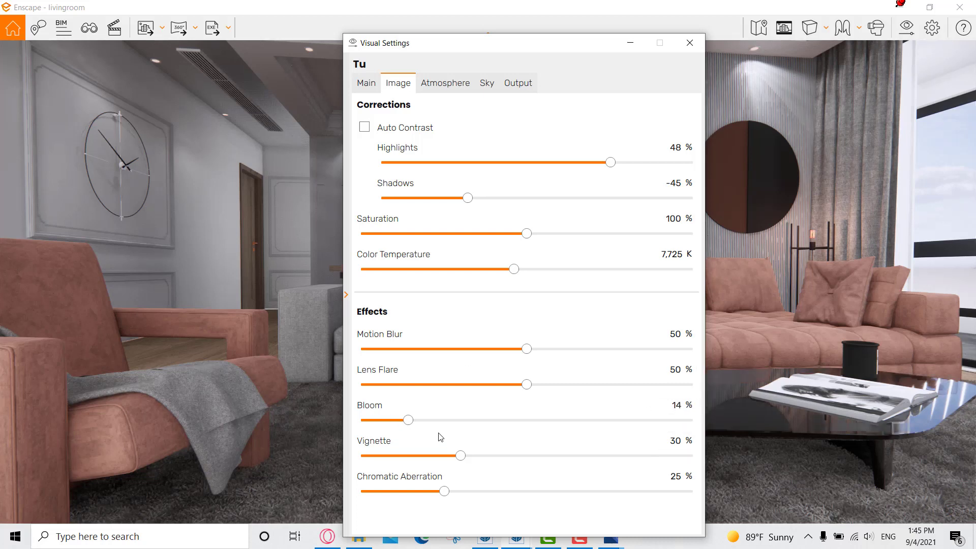
left_click_drag(461, 457, 358, 455)
left_click_drag(382, 420, 361, 420)
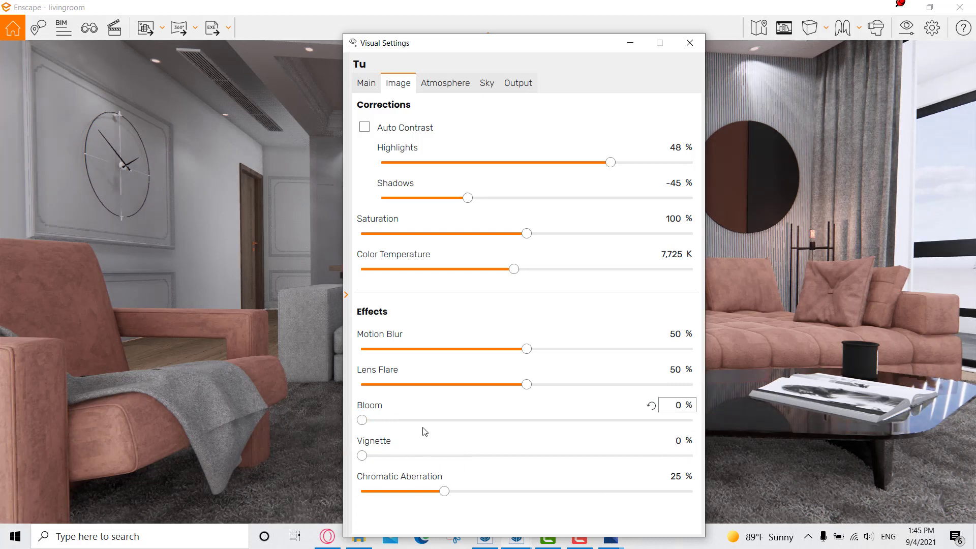
Step: Look over the atmosphere settings and set the output resolution to Ultra HD
left_click(442, 82)
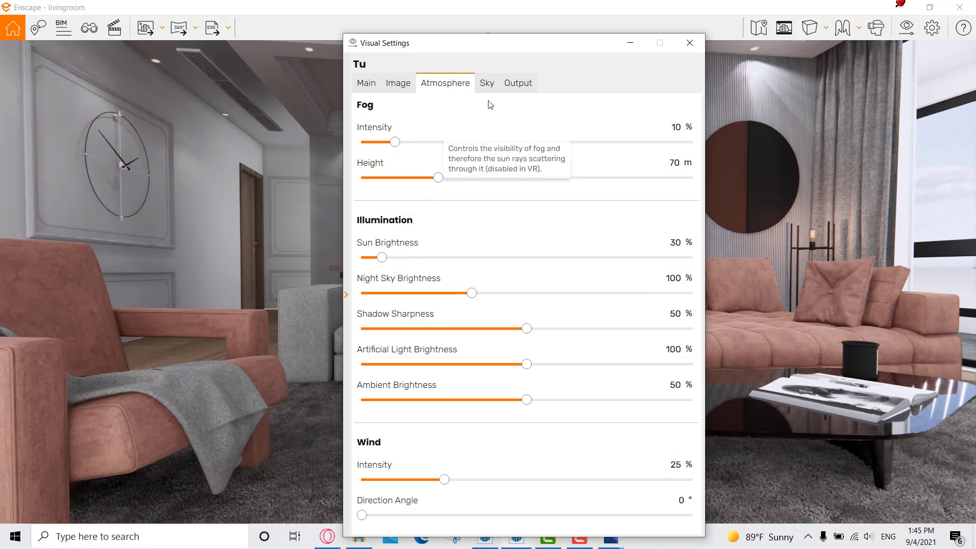
left_click(509, 83)
left_click(491, 84)
left_click(511, 84)
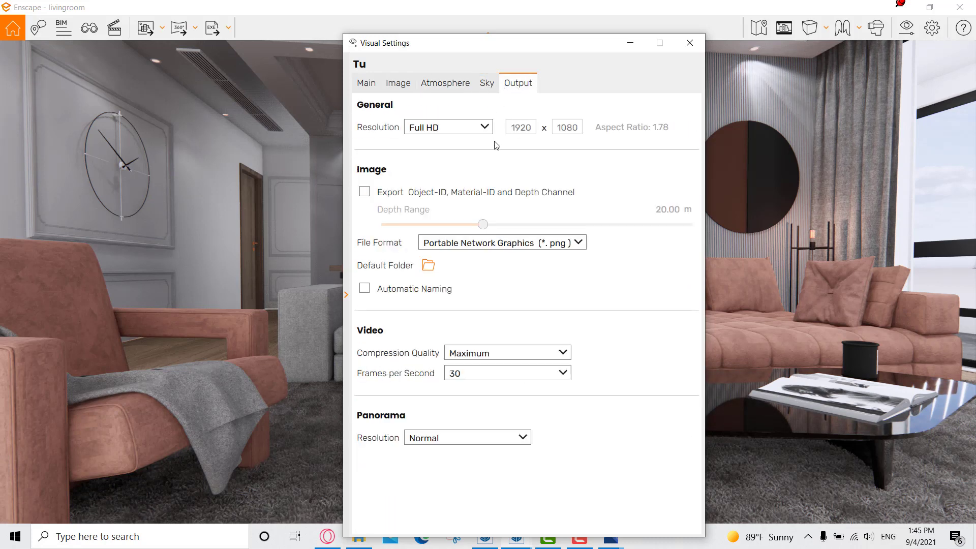
left_click(467, 128)
left_click(442, 198)
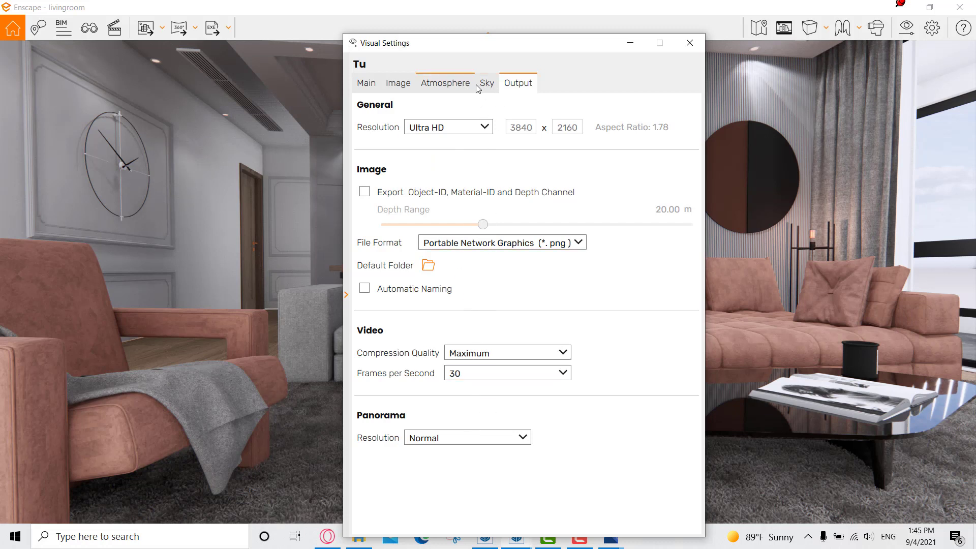
Step: Look over the sky settings and set the camera's horizontal field of view to 69°
left_click(484, 85)
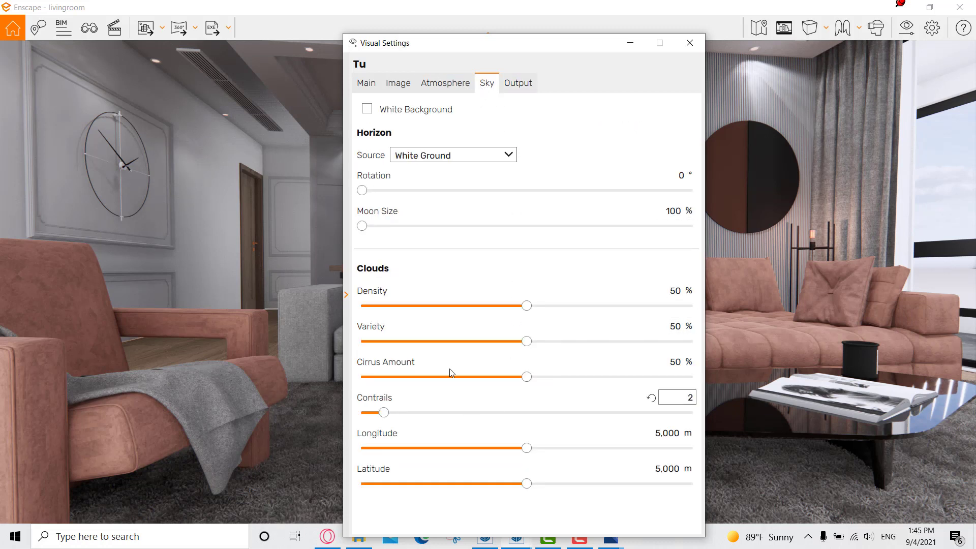
left_click(376, 84)
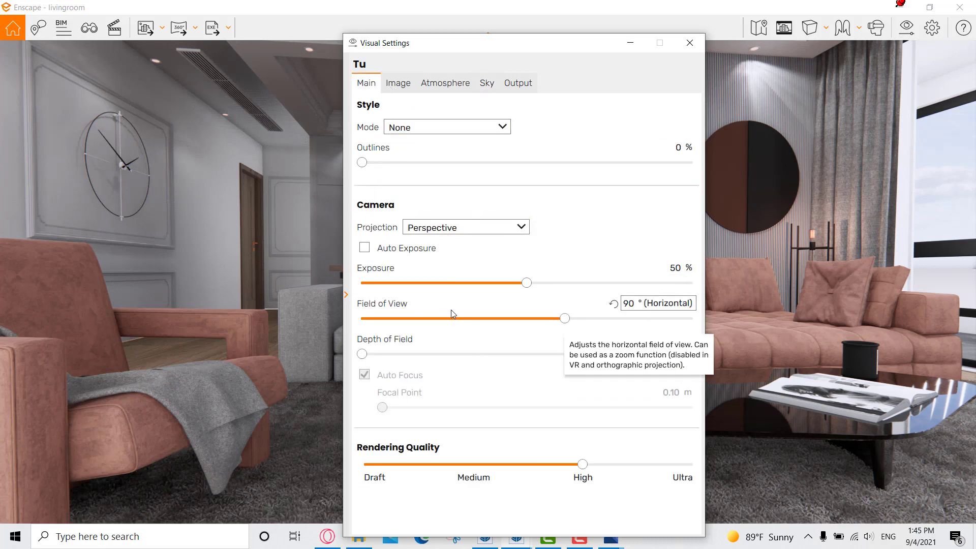
left_click_drag(570, 324, 515, 324)
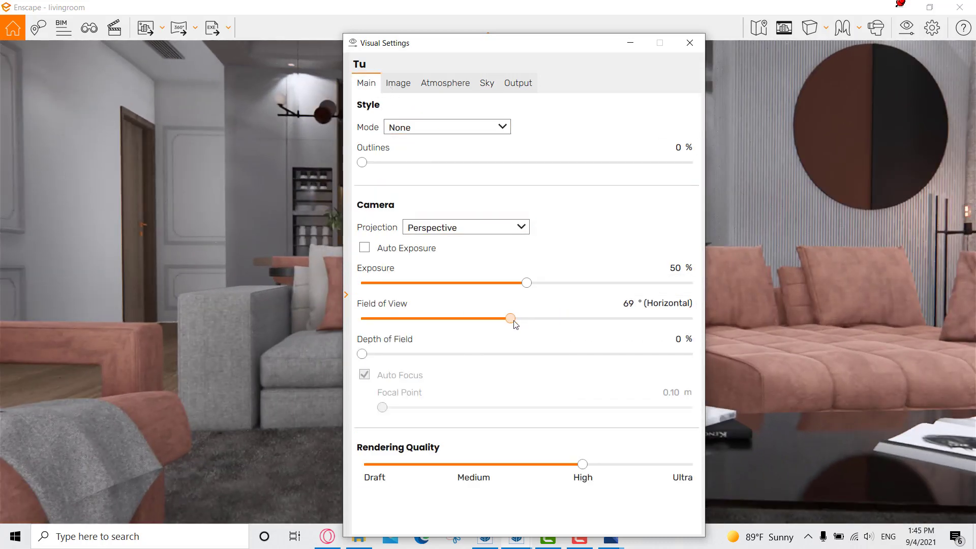
Step: Set the camera's depth of field to 13% with auto focus off and a focal point of 1.79 m, and close the visual settings
left_click_drag(871, 272, 955, 262)
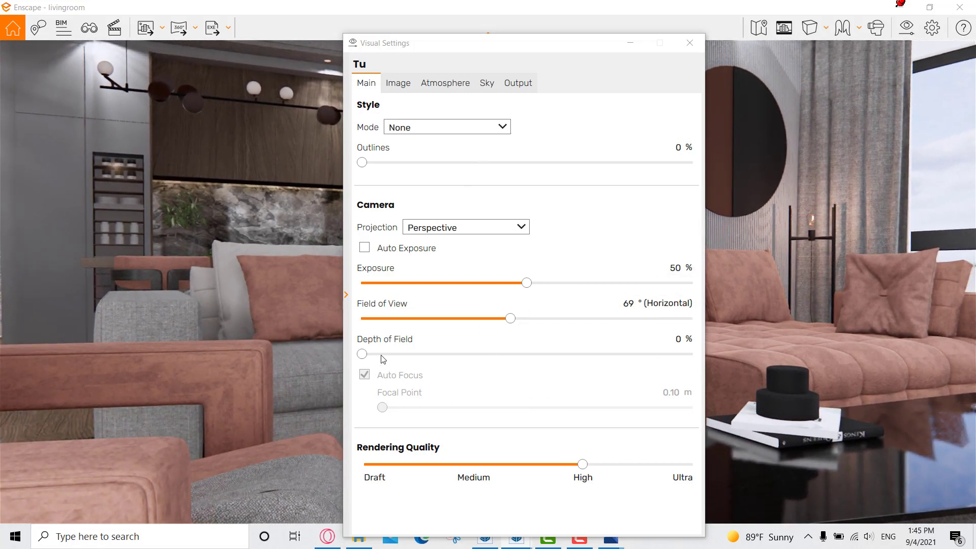
left_click_drag(361, 353, 404, 354)
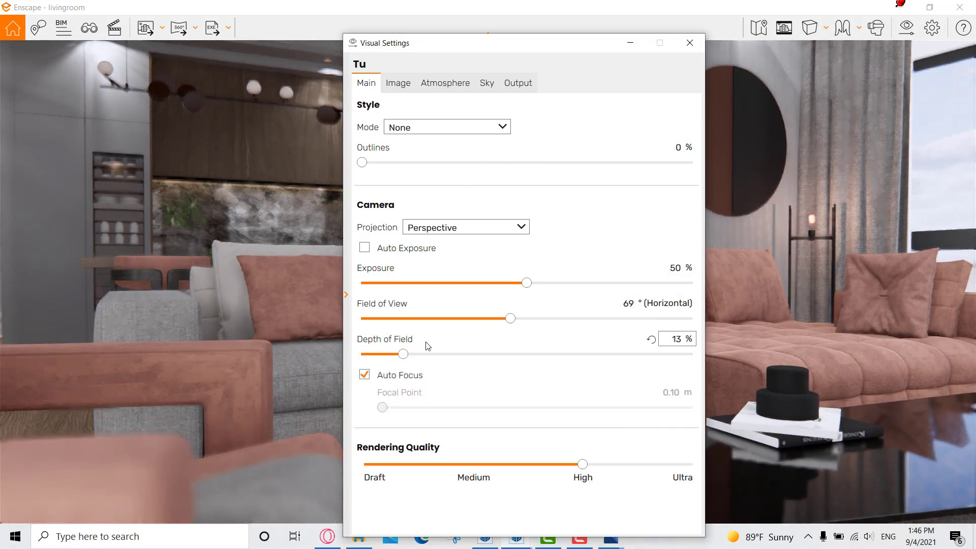
left_click(386, 375)
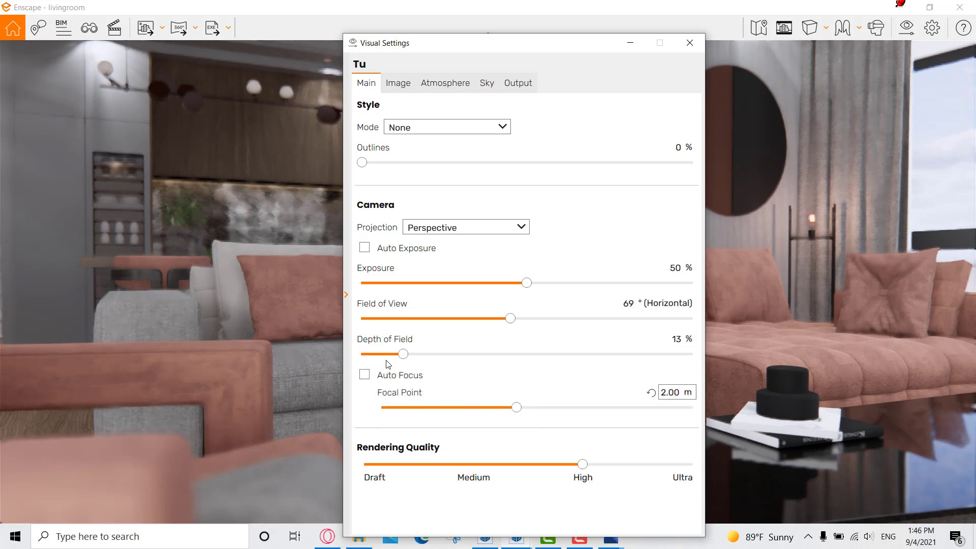
mouse_move(517, 409)
left_mouse_down()
mouse_move(446, 410)
mouse_move(512, 411)
left_mouse_up()
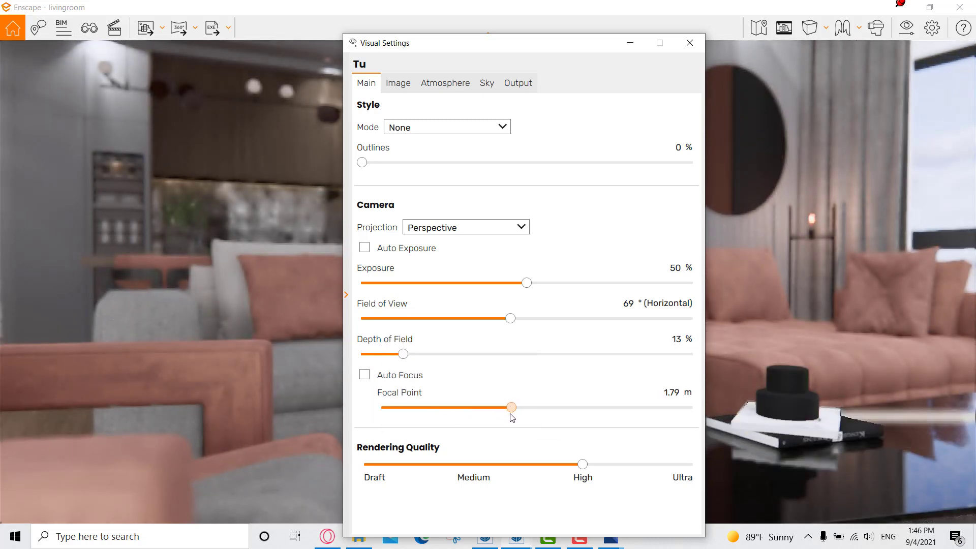
left_click(699, 45)
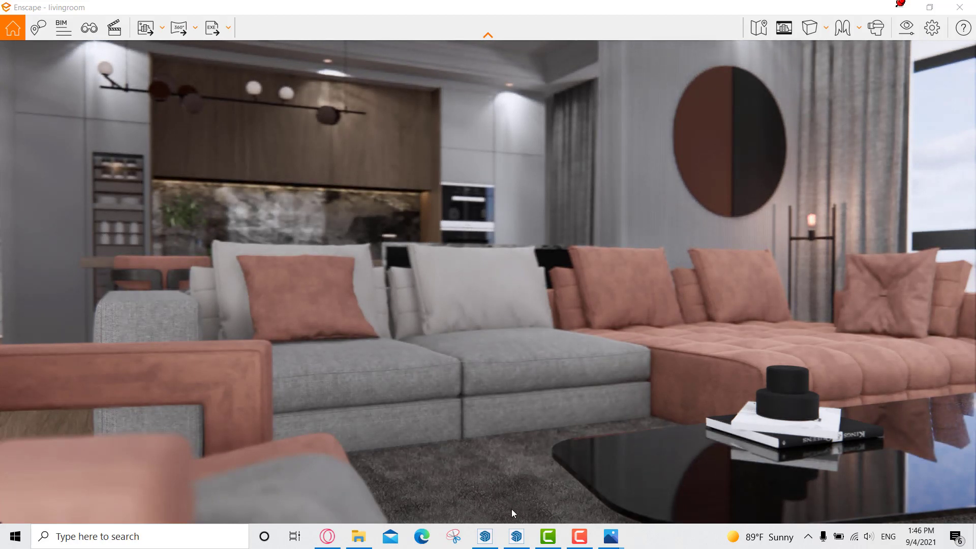
left_click(579, 536)
left_click(926, 487)
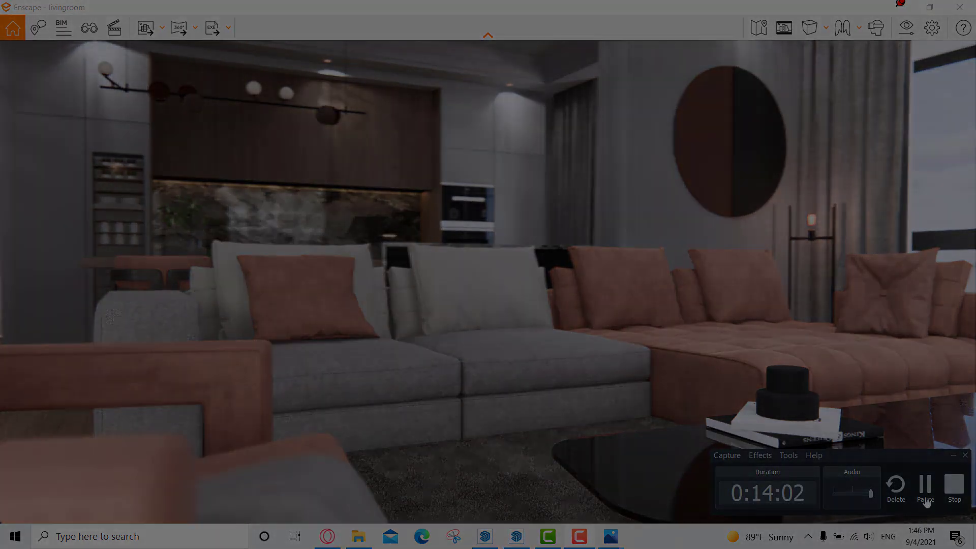